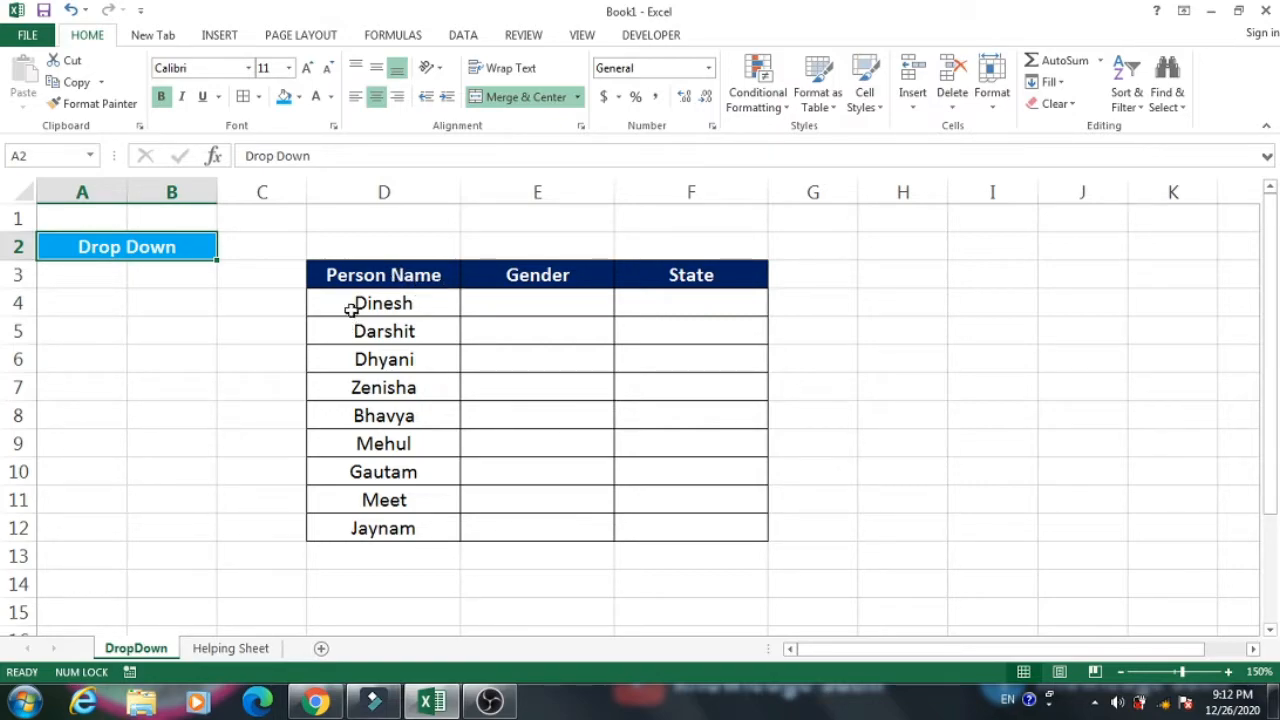
Review the table's Person Name, Gender and State headers, the listed names and the empty cells E4:F12.
{"action": "left_click", "coordinate": [416, 280]}
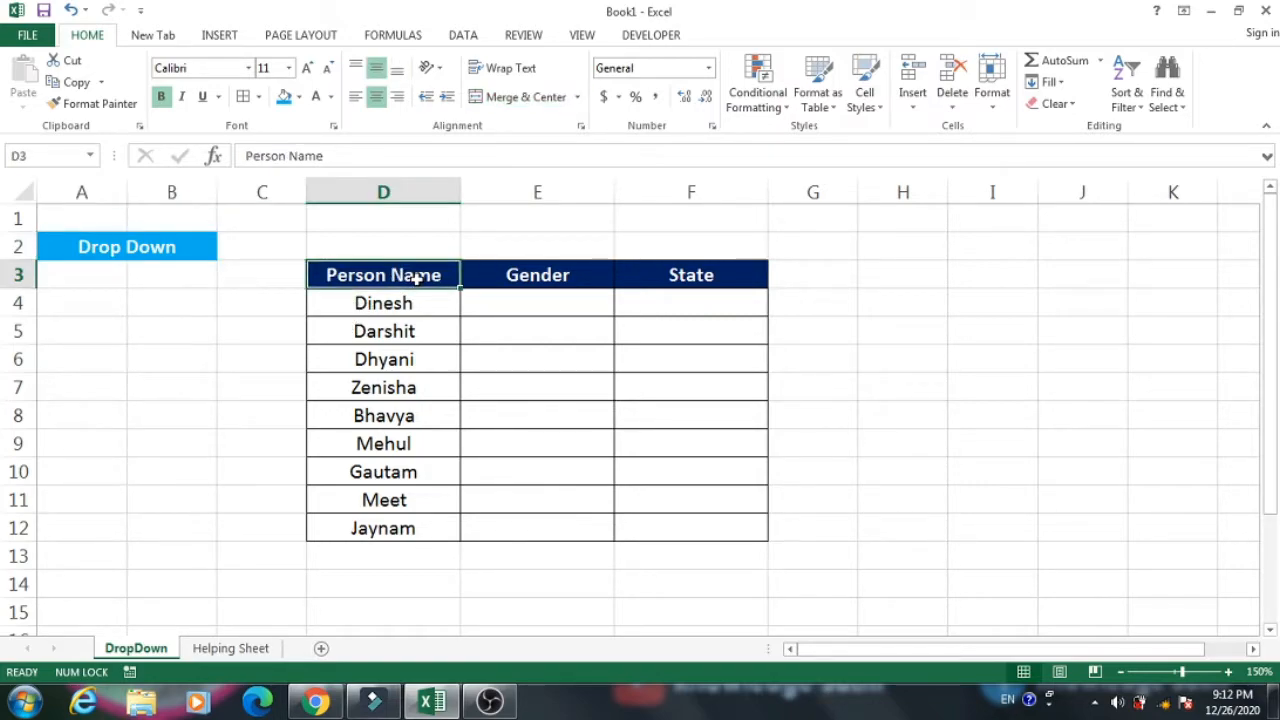
{"action": "left_click", "coordinate": [518, 279]}
{"action": "left_click", "coordinate": [669, 274]}
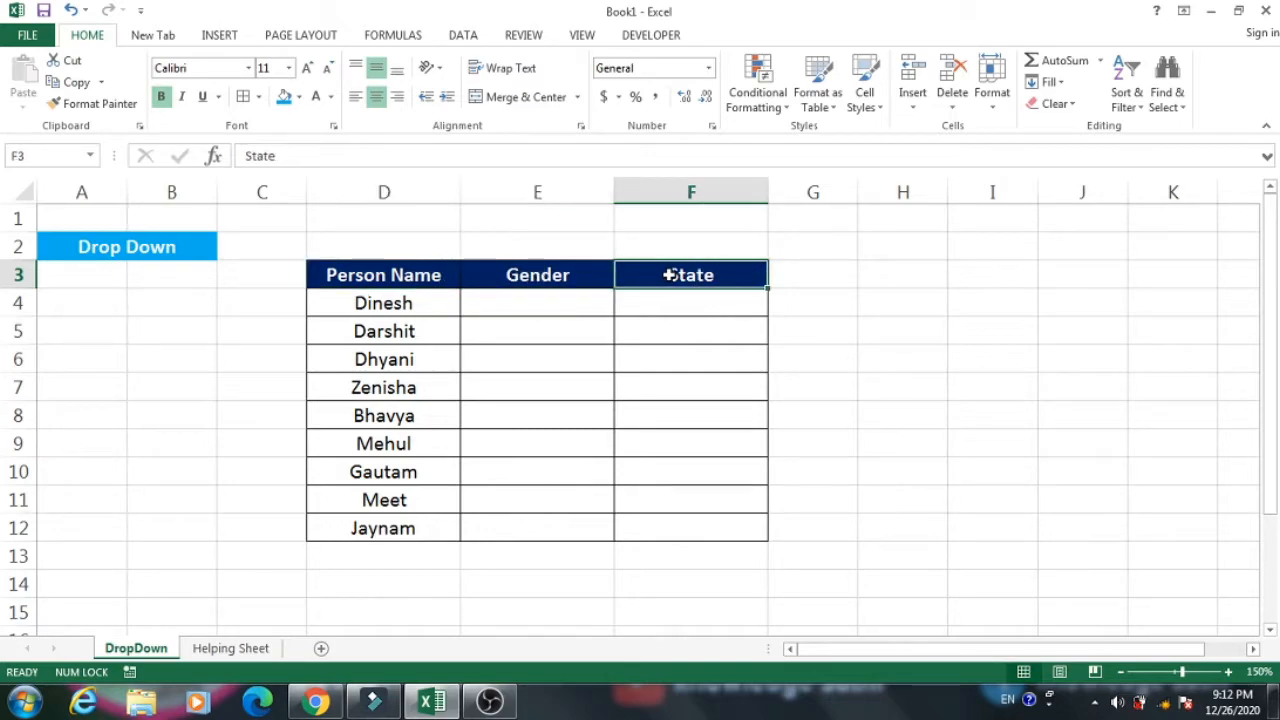
{"action": "left_click", "coordinate": [393, 307]}
{"action": "left_click_drag", "start_coordinate": [393, 307], "coordinate": [408, 526]}
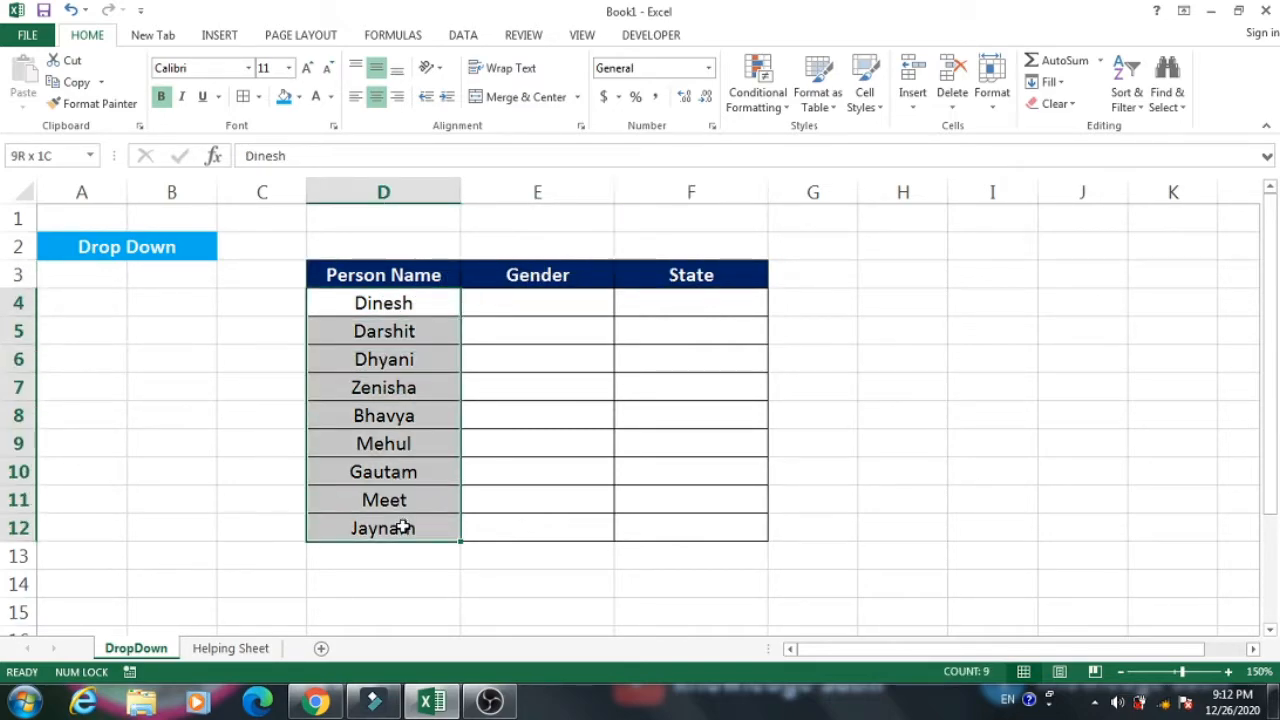
{"action": "left_click", "coordinate": [575, 306]}
{"action": "left_click_drag", "start_coordinate": [575, 306], "coordinate": [666, 531]}
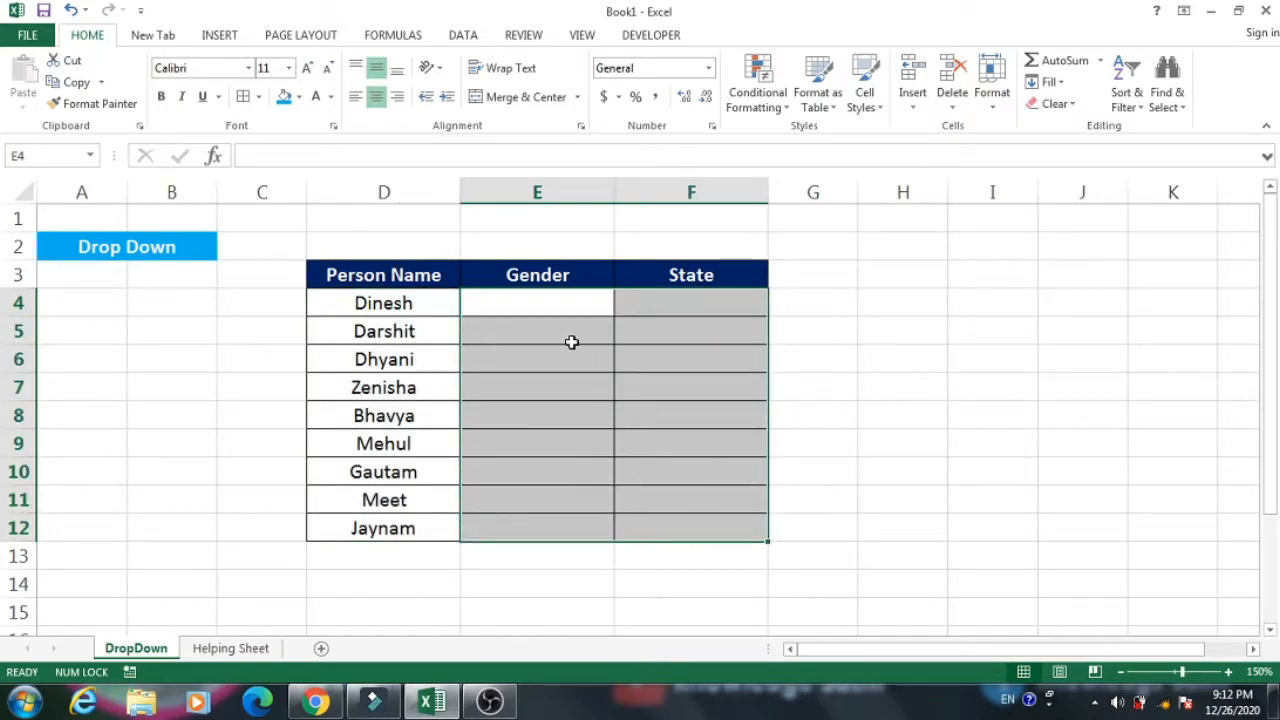
{"action": "left_click", "coordinate": [557, 302]}
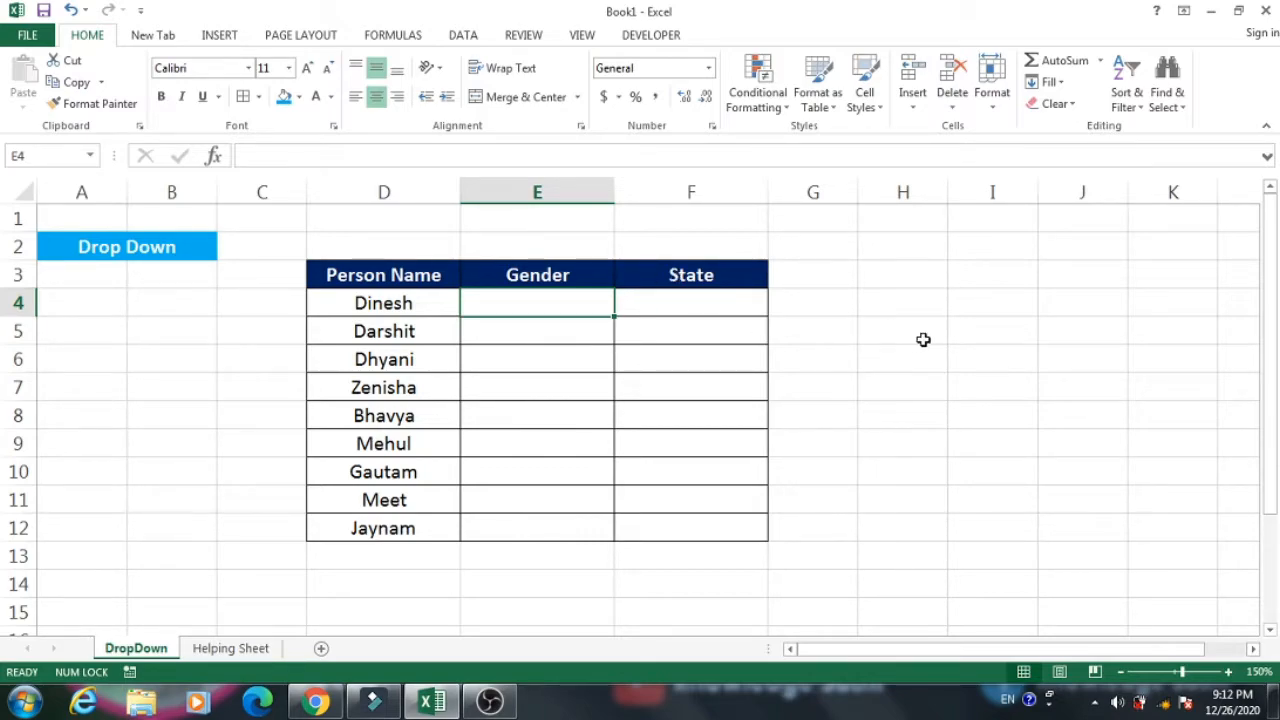
Enter the gender options Male, Female and Other in cells H4 to H6 beside the table.
{"action": "left_click", "coordinate": [895, 305]}
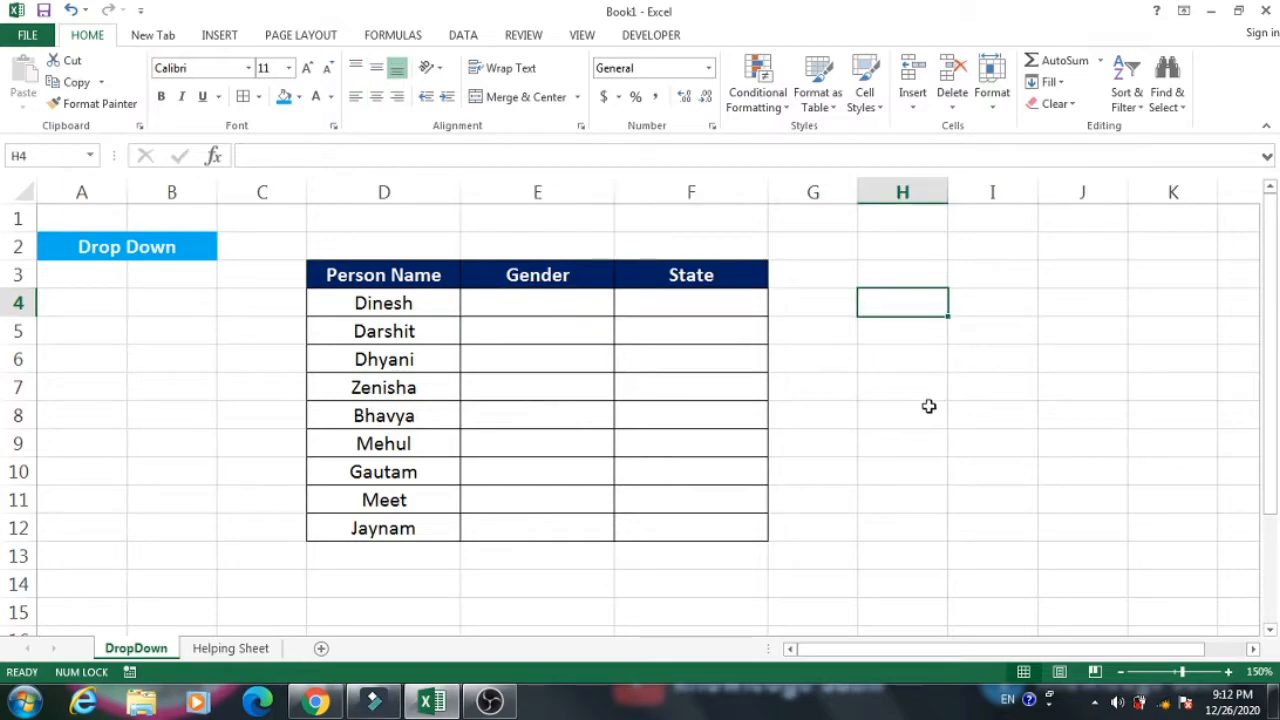
{"action": "type", "text": "Male"}
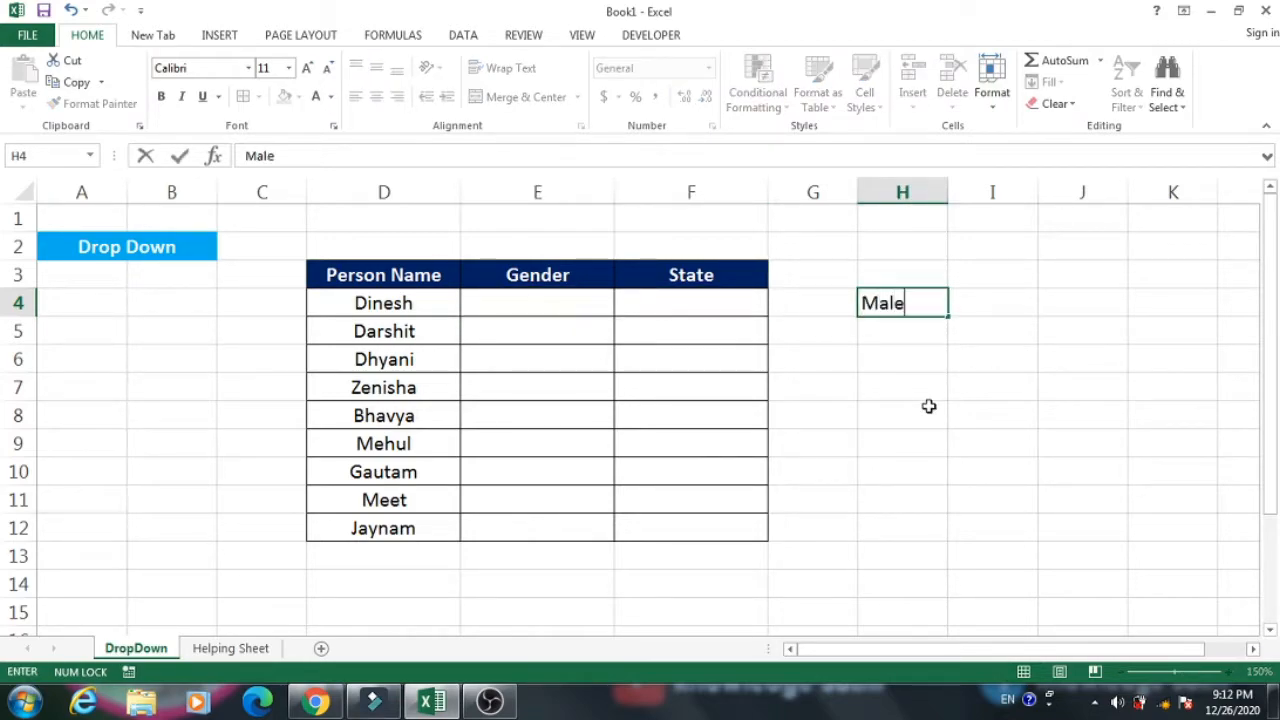
{"action": "key", "text": "Return"}
{"action": "type", "text": "Femal"}
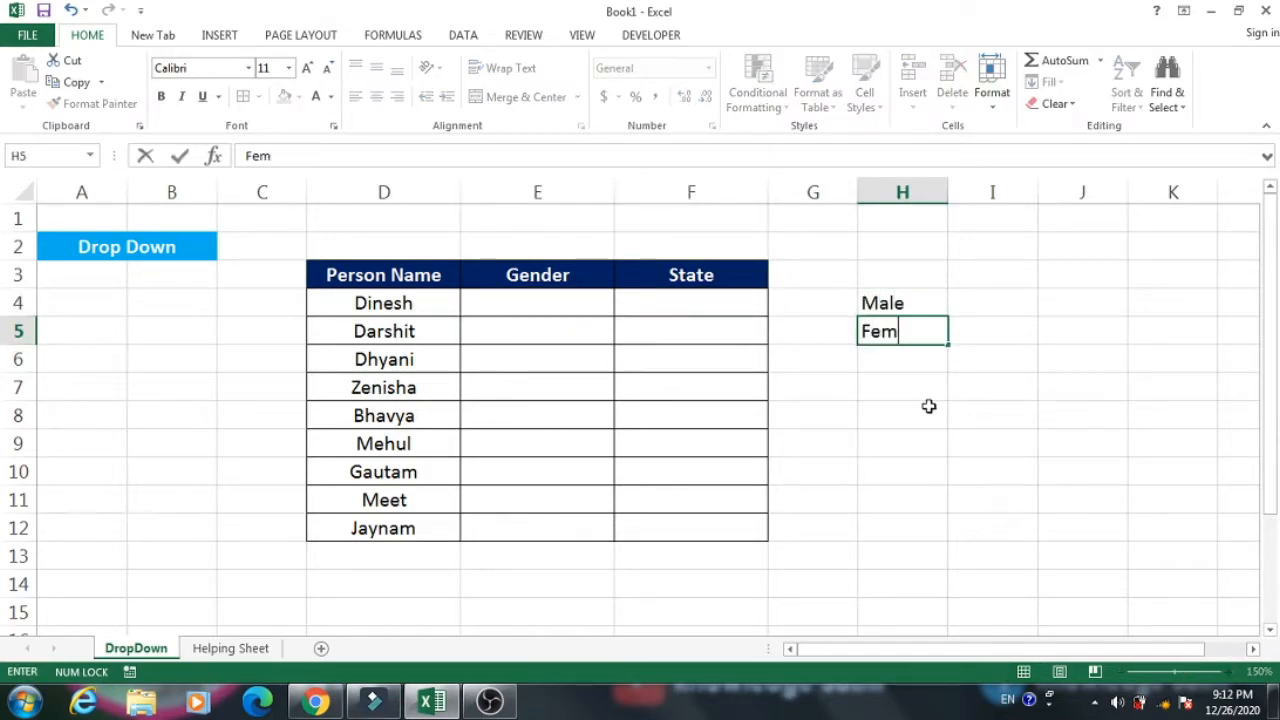
{"action": "key", "text": "BackSpace"}
{"action": "type", "text": "le"}
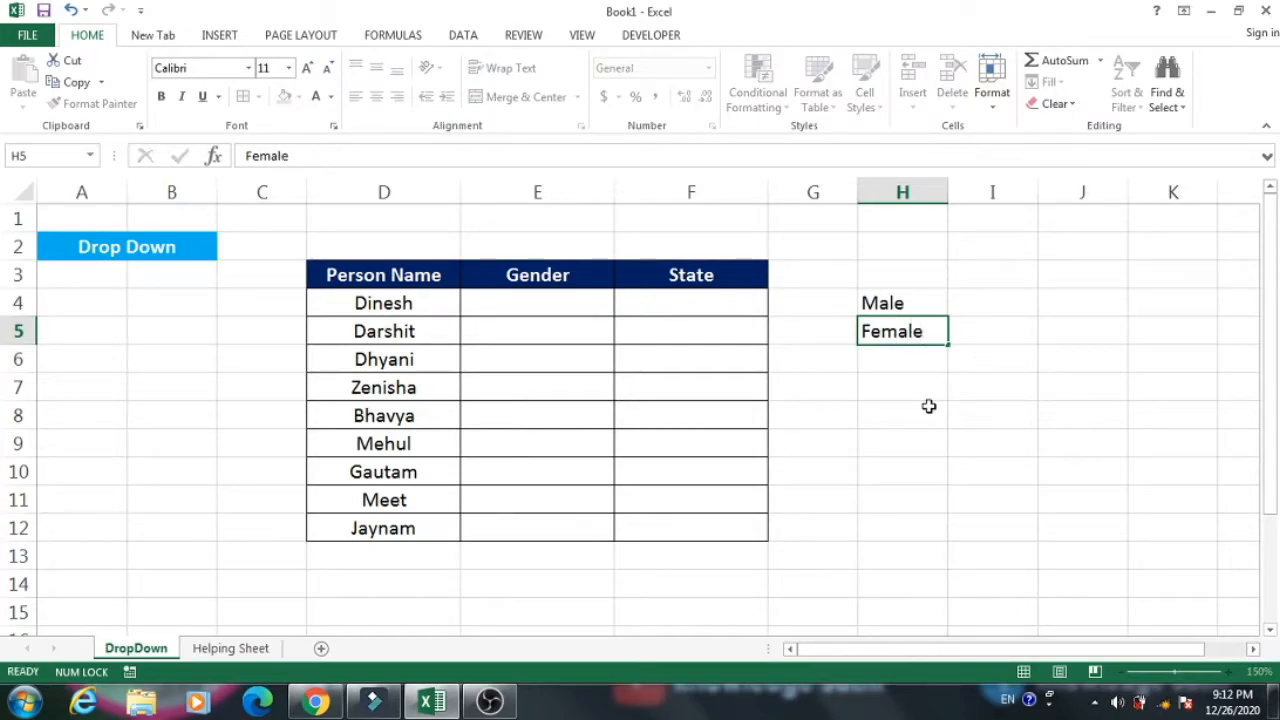
{"action": "key", "text": "Return"}
{"action": "type", "text": "Other"}
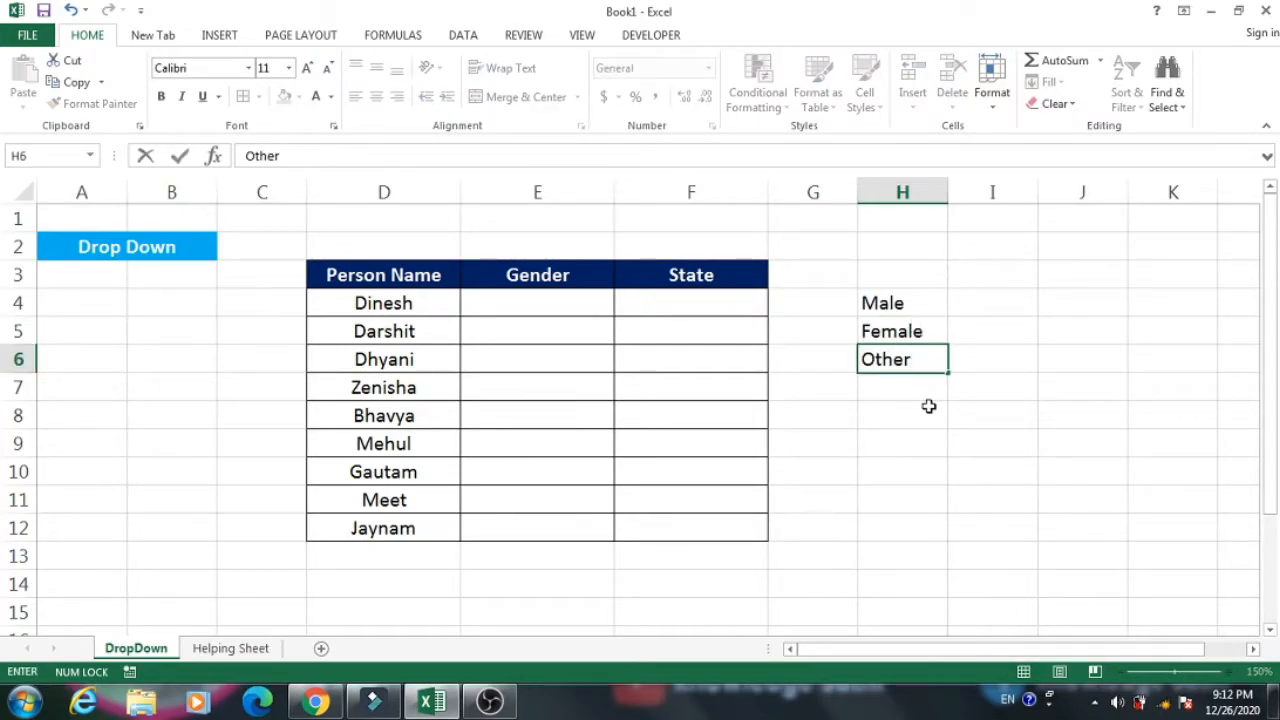
{"action": "key", "text": "Return"}
{"action": "left_click_drag", "start_coordinate": [903, 300], "coordinate": [902, 362]}
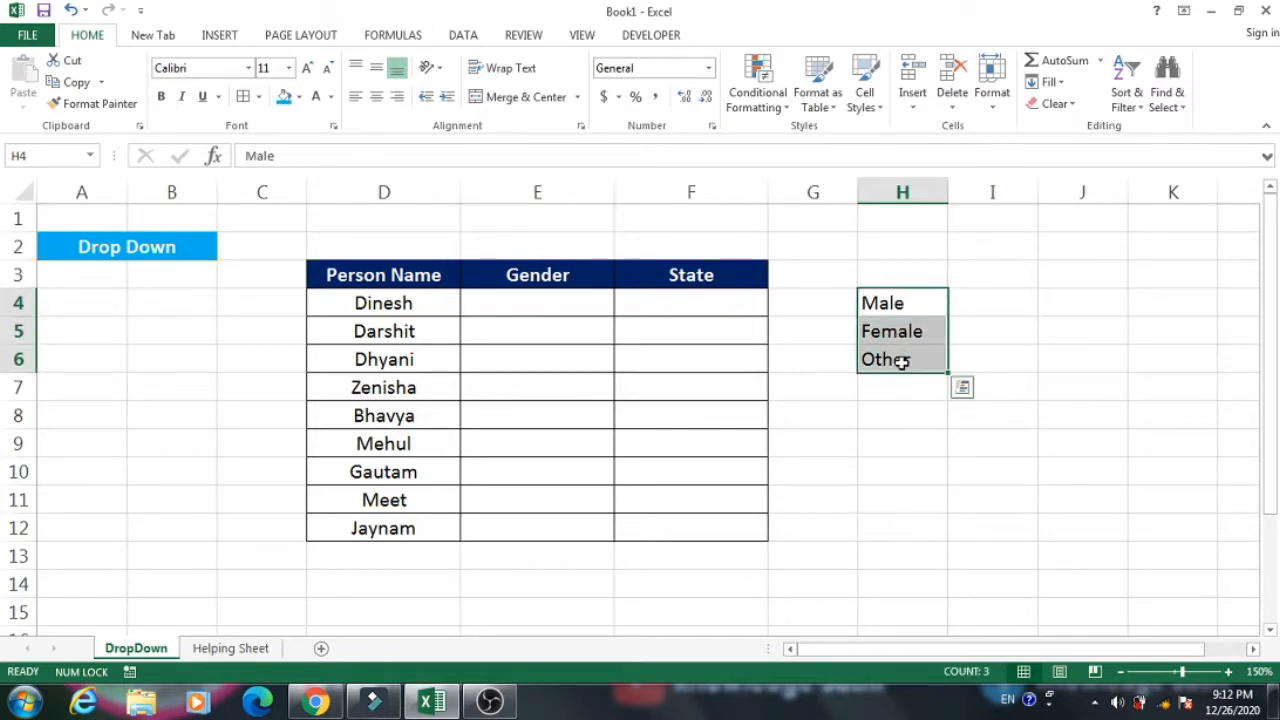
{"action": "left_click", "coordinate": [904, 326]}
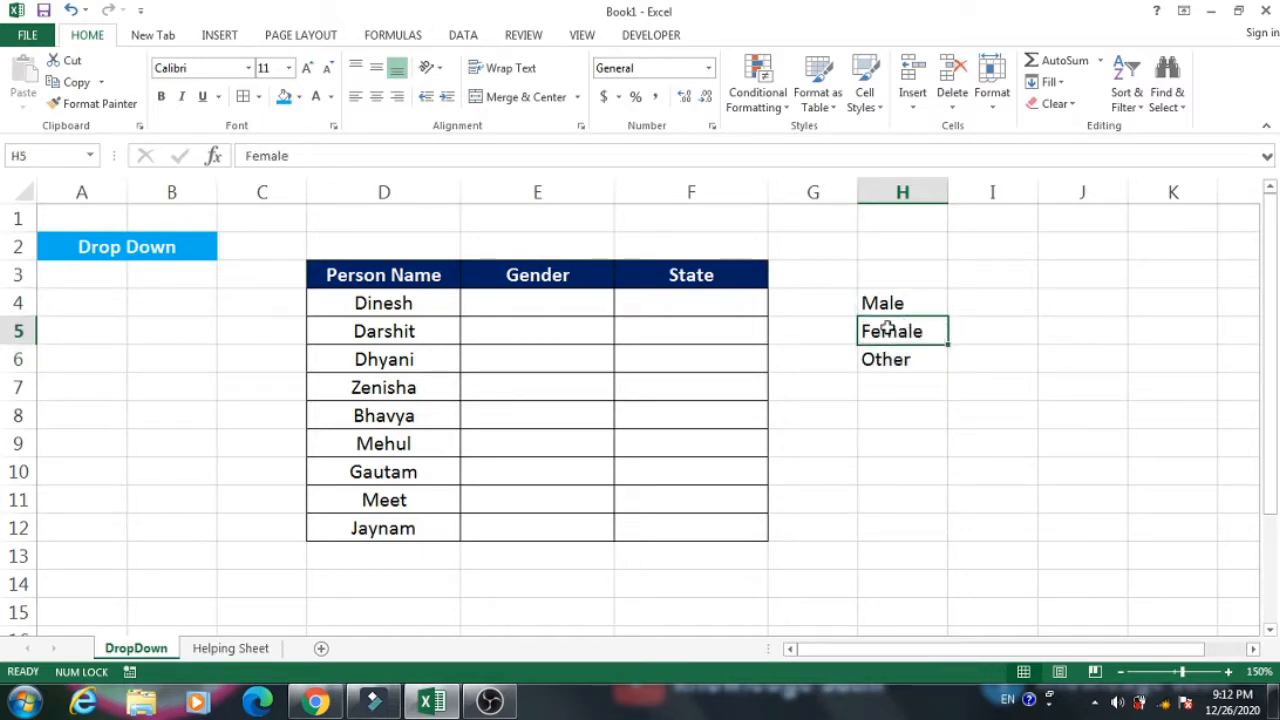
{"action": "left_click", "coordinate": [876, 303]}
Fill the first three Gender cells E4:E6 by hand with Male, Male and female.
{"action": "left_click", "coordinate": [536, 305]}
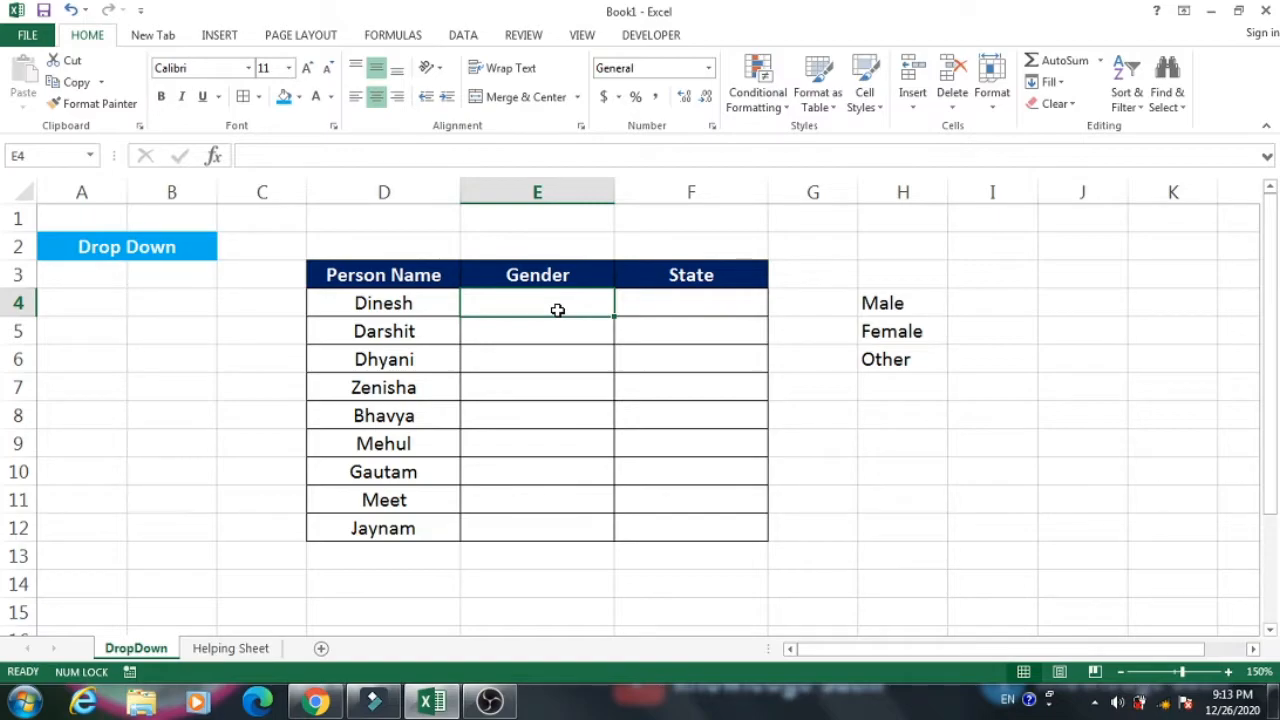
{"action": "type", "text": "Male"}
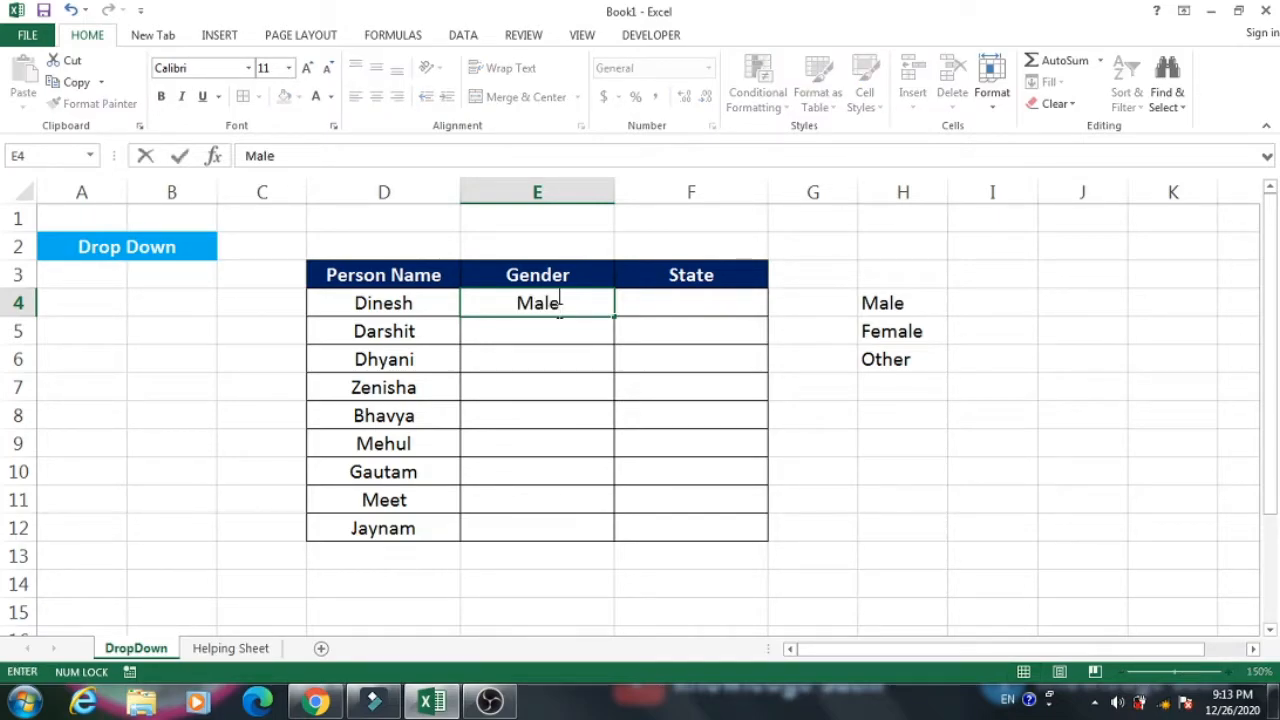
{"action": "key", "text": "Return"}
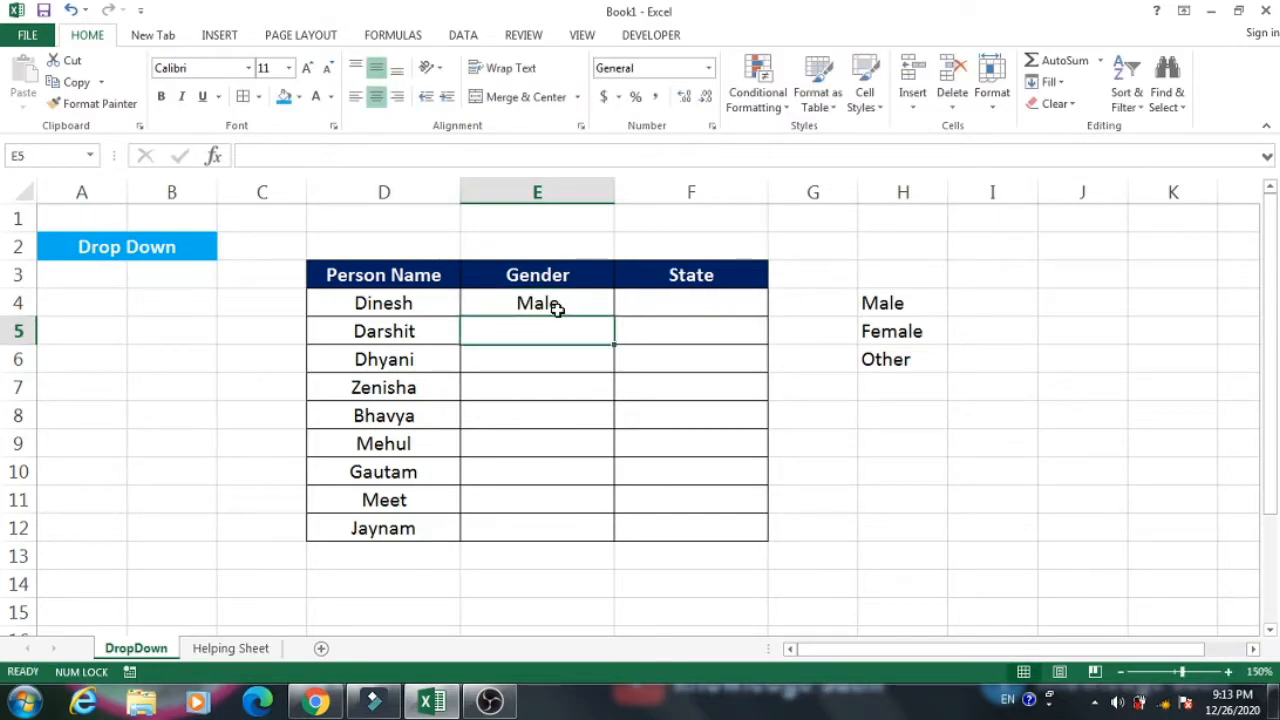
{"action": "type", "text": "male"}
{"action": "key", "text": "Return"}
{"action": "type", "text": "fe"}
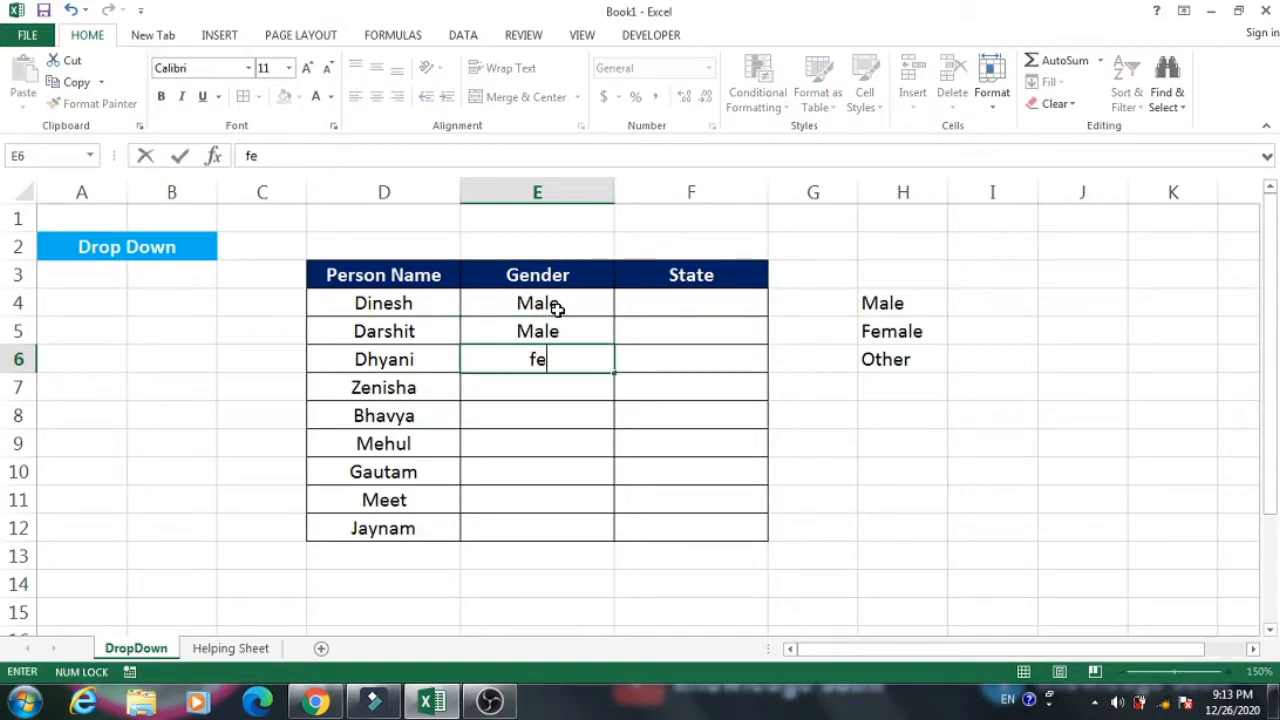
{"action": "type", "text": "male"}
{"action": "key", "text": "Return"}
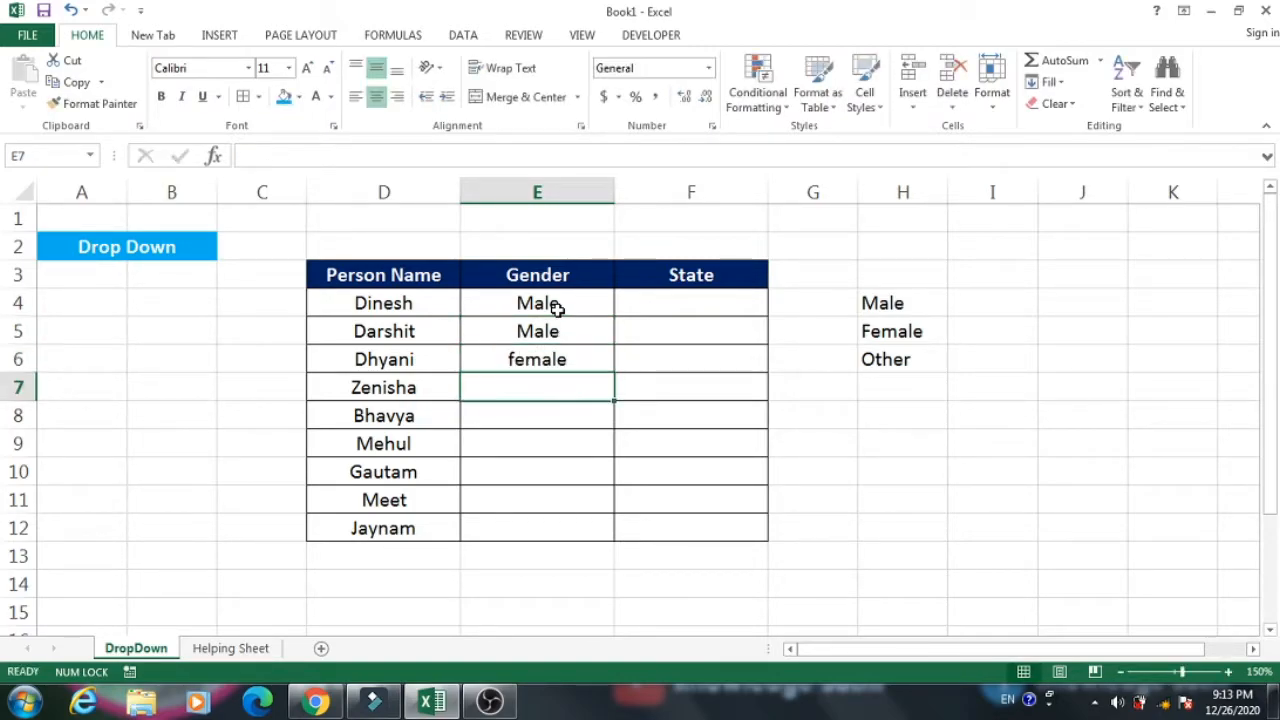
Clear the hand-entered genders from cells E4:E6.
{"action": "left_click_drag", "start_coordinate": [560, 307], "coordinate": [558, 362]}
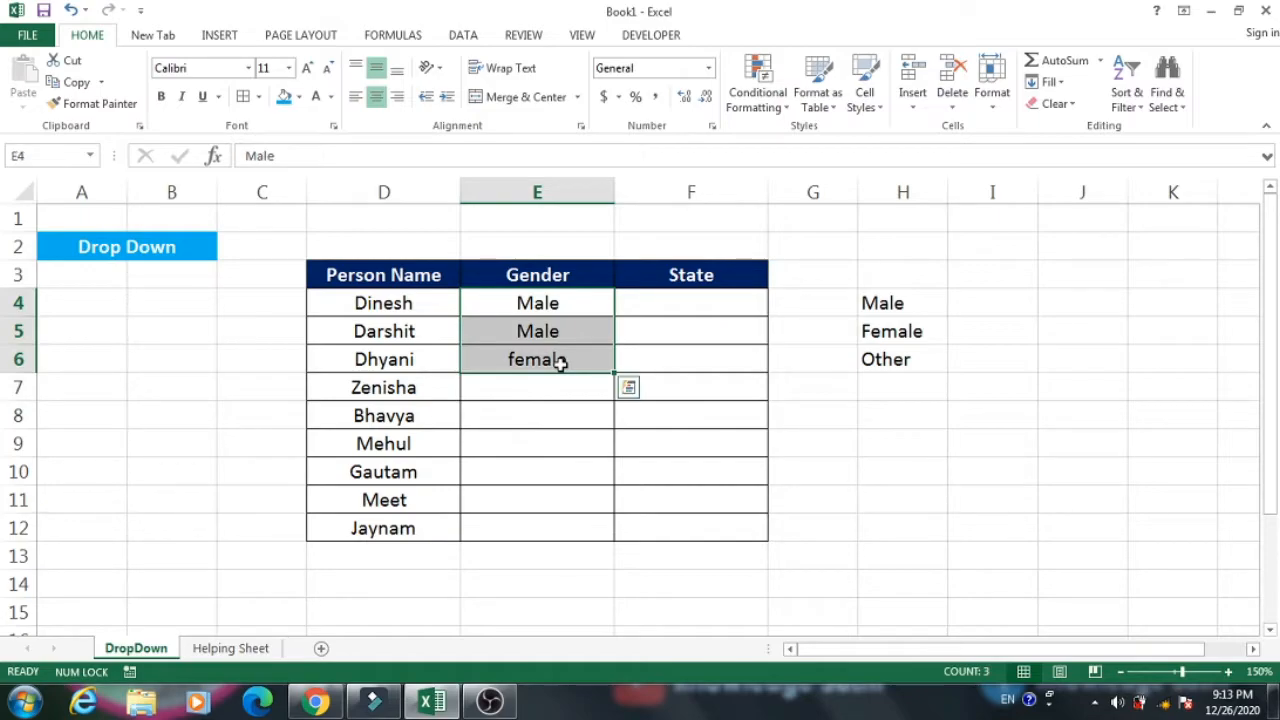
{"action": "key", "text": "Delete"}
{"action": "left_click", "coordinate": [598, 316]}
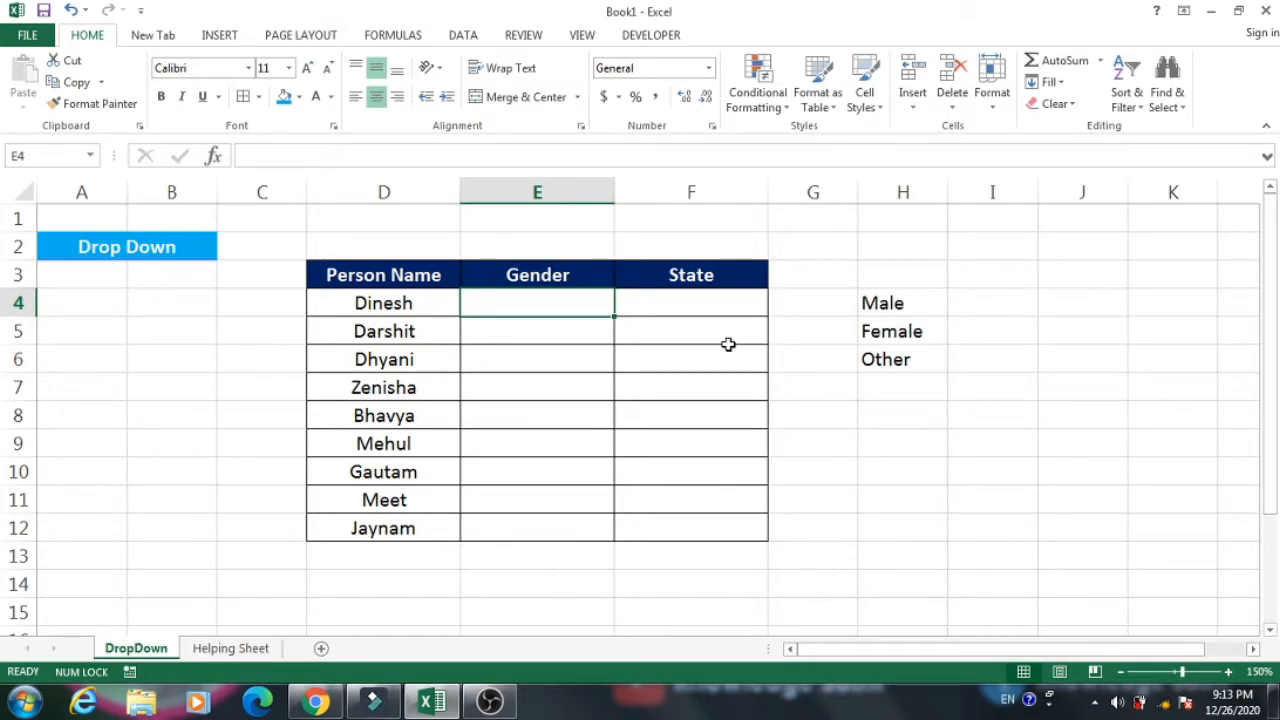
{"action": "left_click_drag", "start_coordinate": [900, 306], "coordinate": [895, 360]}
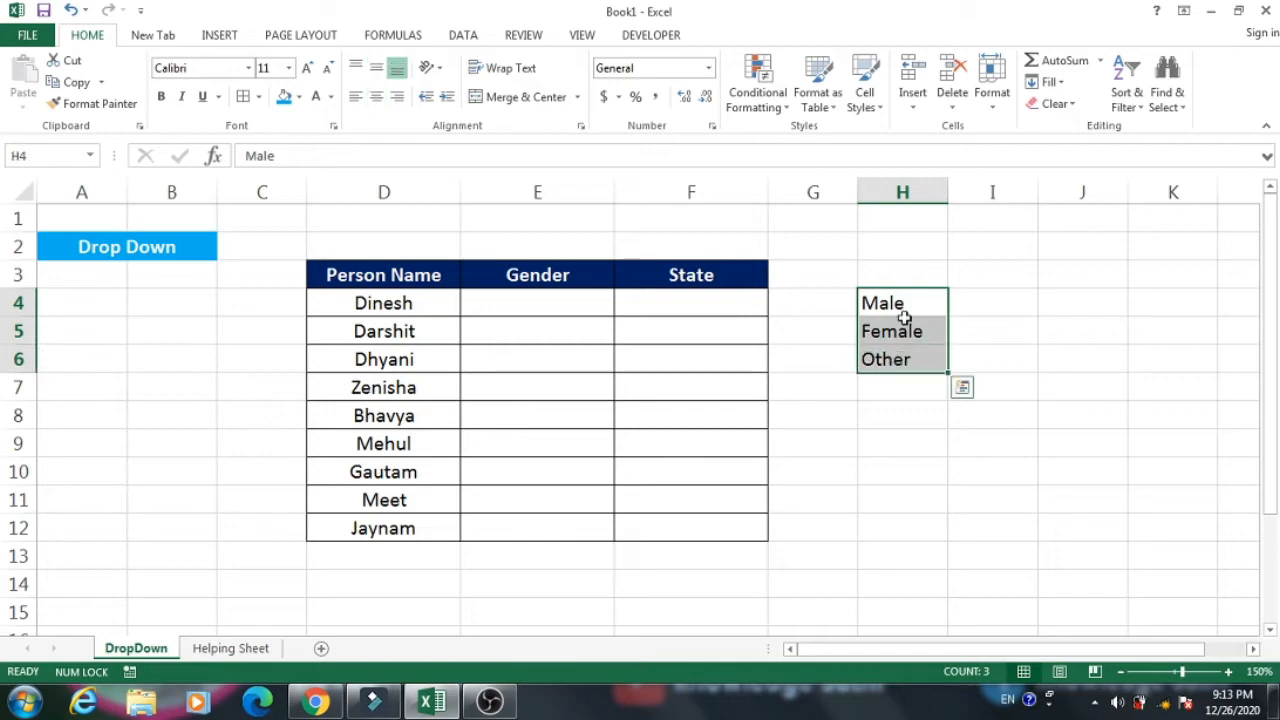
{"action": "left_click", "coordinate": [884, 331]}
{"action": "left_click", "coordinate": [505, 304]}
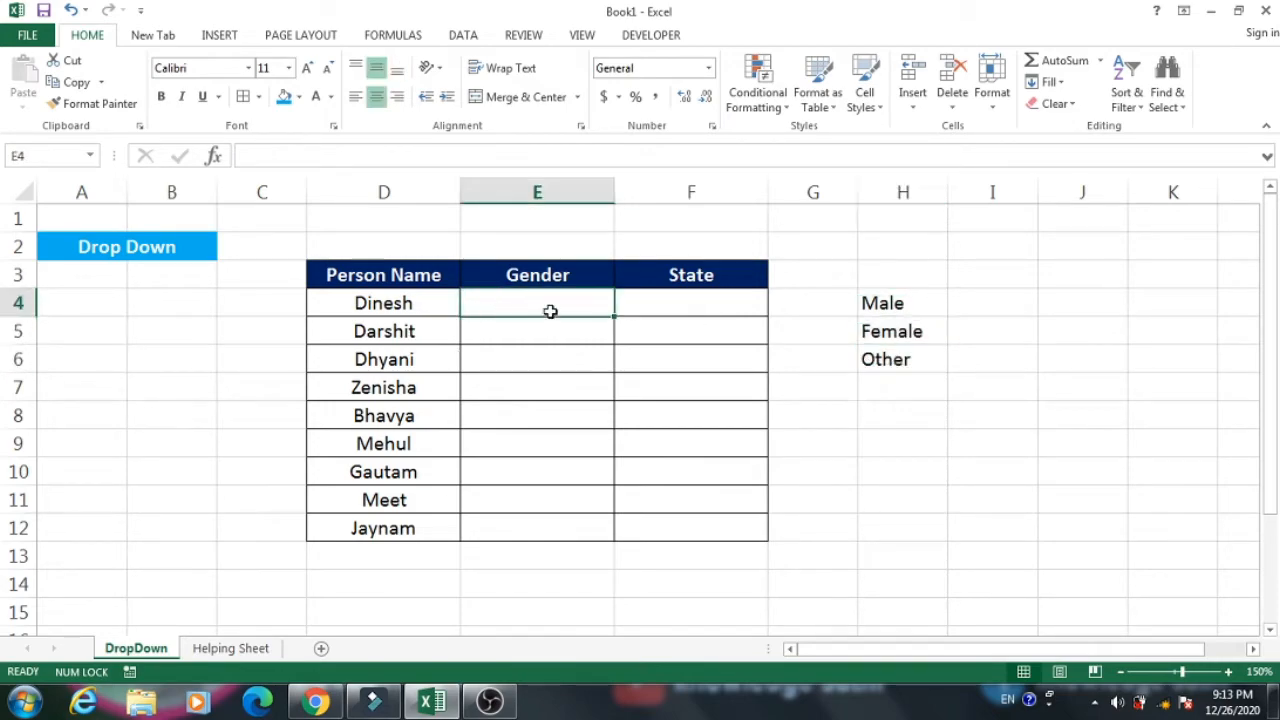
Open the Data Validation settings for the Gender cells E4:E12.
{"action": "left_click_drag", "start_coordinate": [560, 298], "coordinate": [551, 523]}
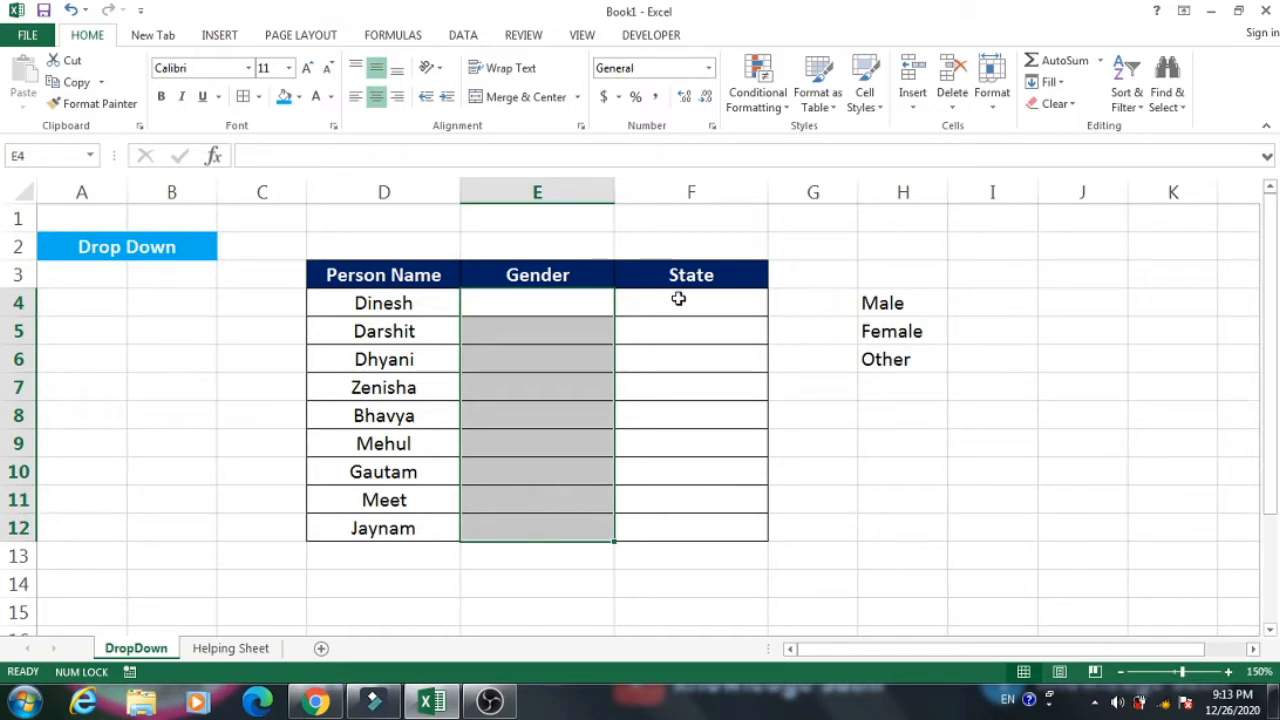
{"action": "left_click", "coordinate": [464, 34]}
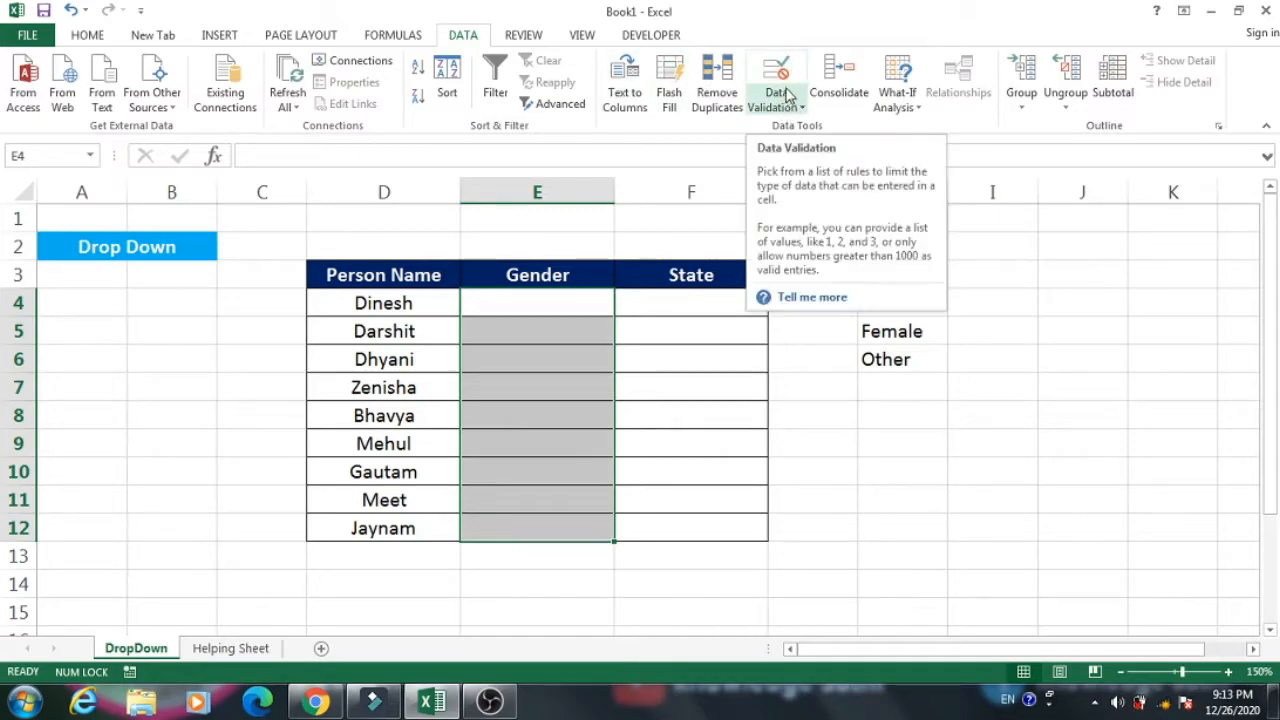
{"action": "left_click", "coordinate": [788, 104]}
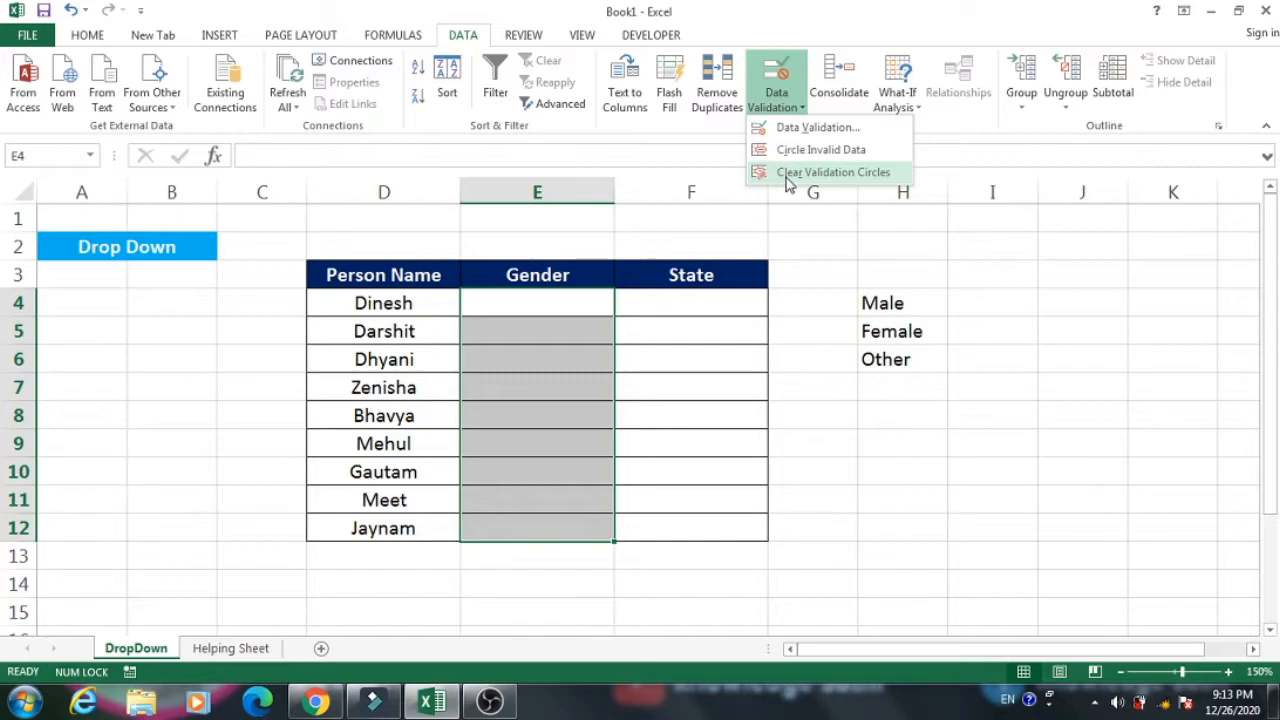
{"action": "left_click", "coordinate": [826, 128]}
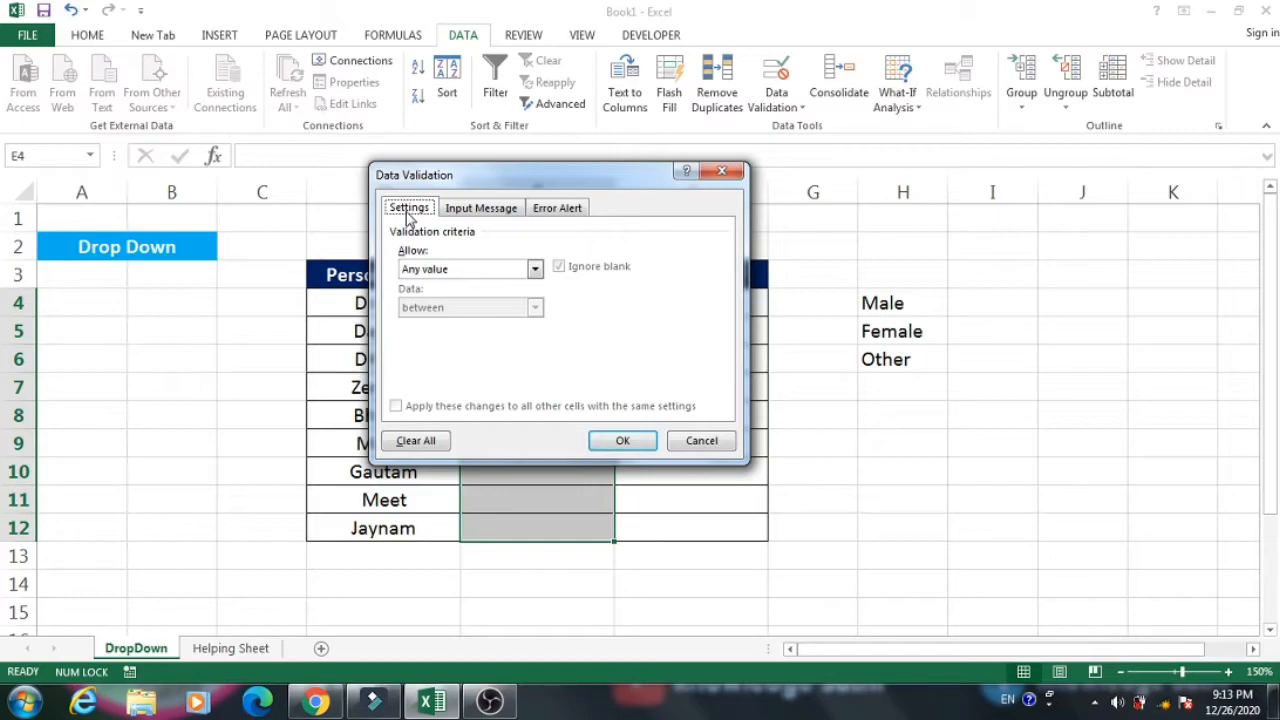
Examine the Input Message and Error Alert options of the data validation.
{"action": "left_click", "coordinate": [472, 212]}
{"action": "left_click", "coordinate": [545, 214]}
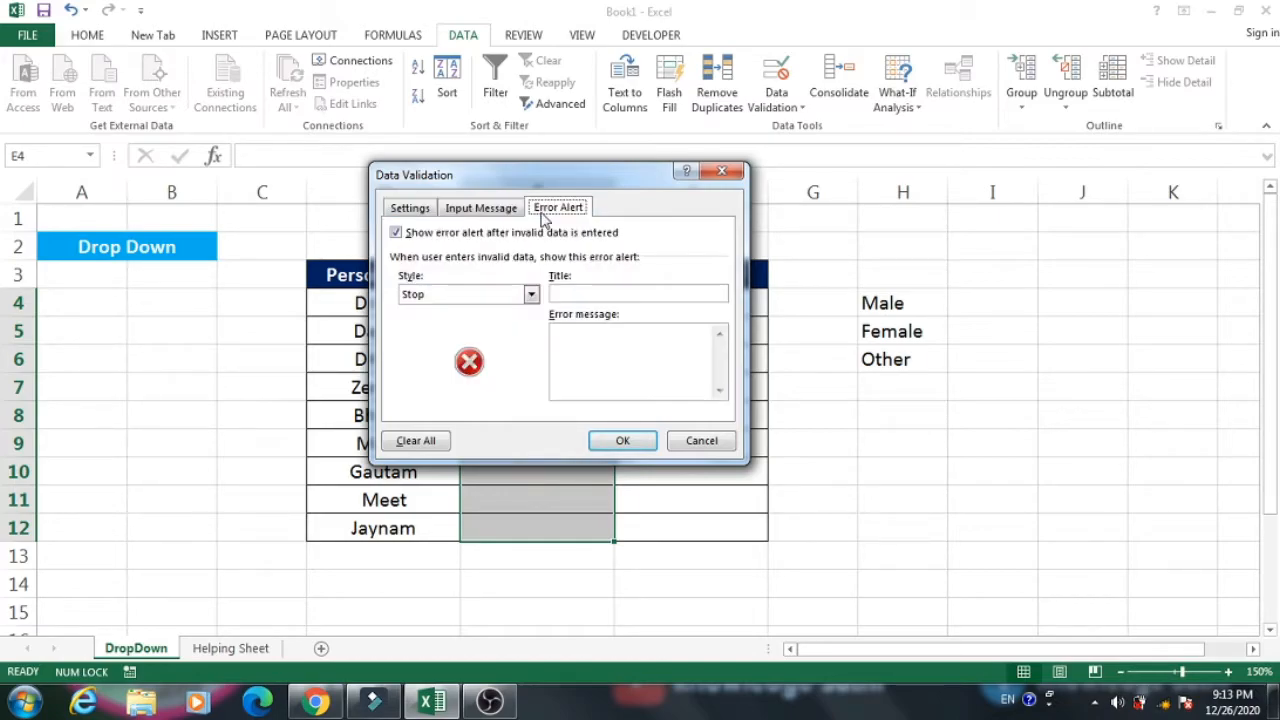
{"action": "left_click", "coordinate": [502, 214]}
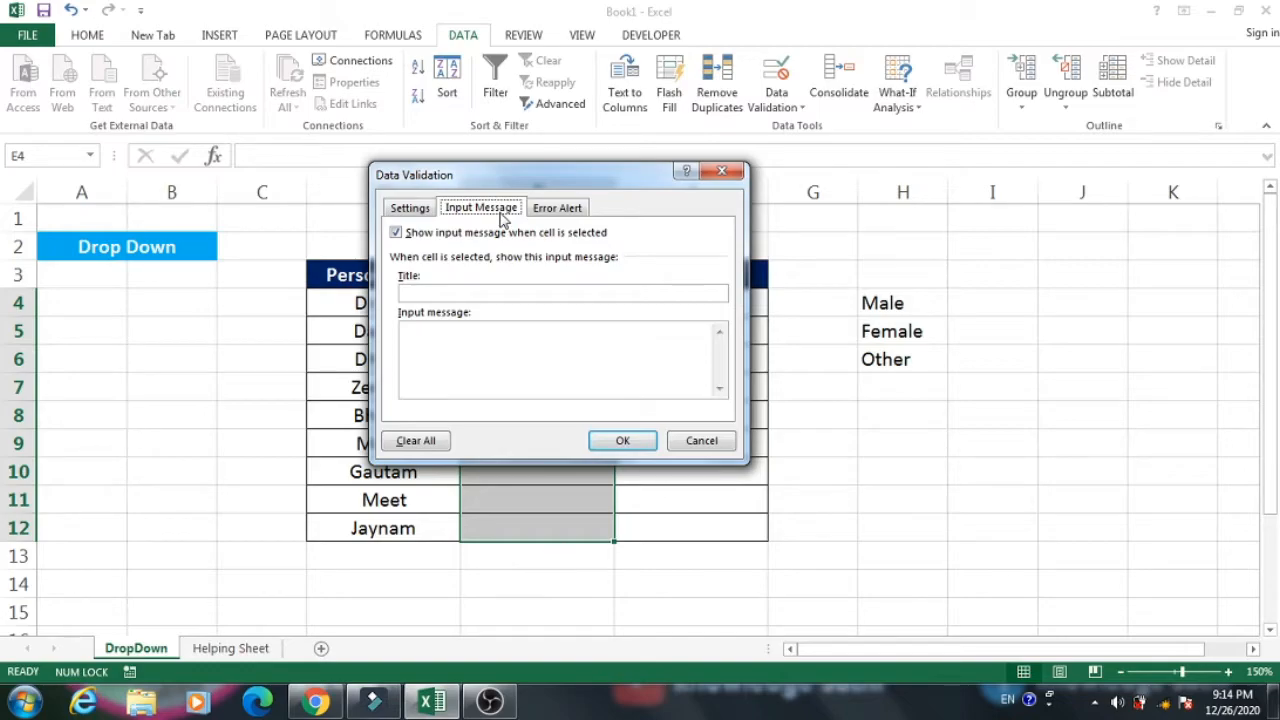
{"action": "left_click", "coordinate": [538, 212]}
{"action": "left_click", "coordinate": [503, 213]}
{"action": "left_click", "coordinate": [556, 214]}
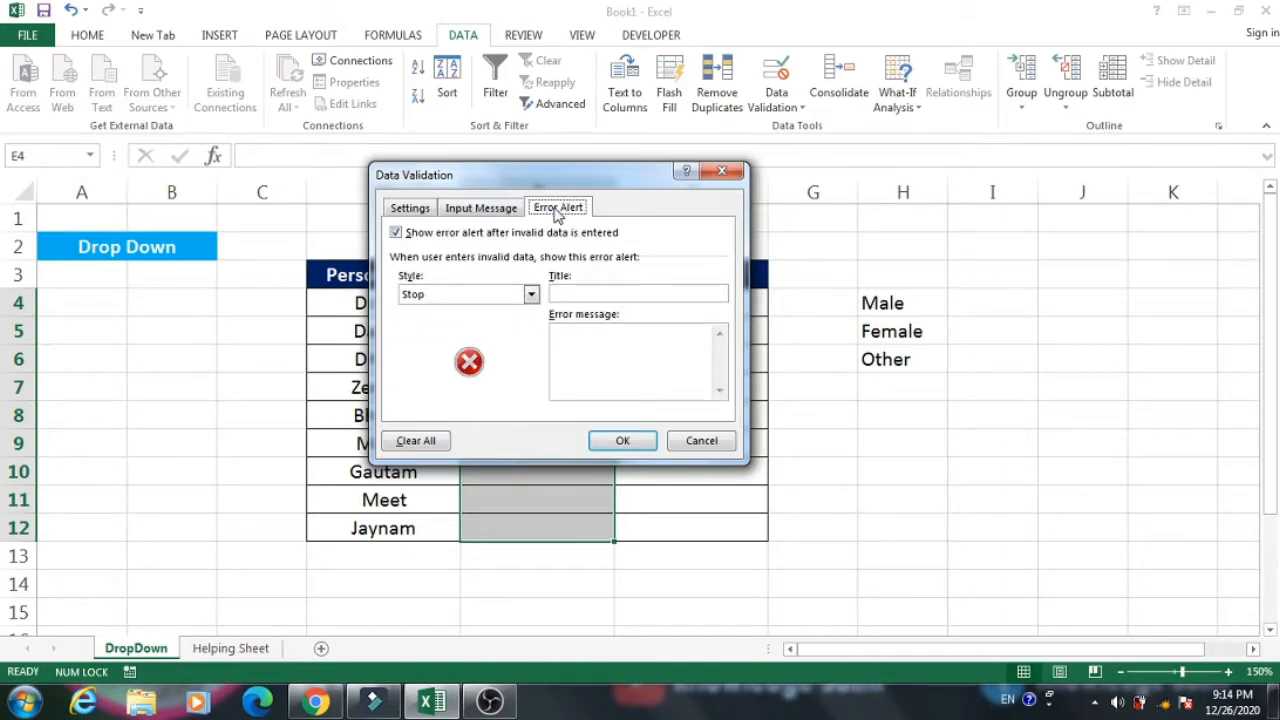
{"action": "left_click", "coordinate": [504, 213]}
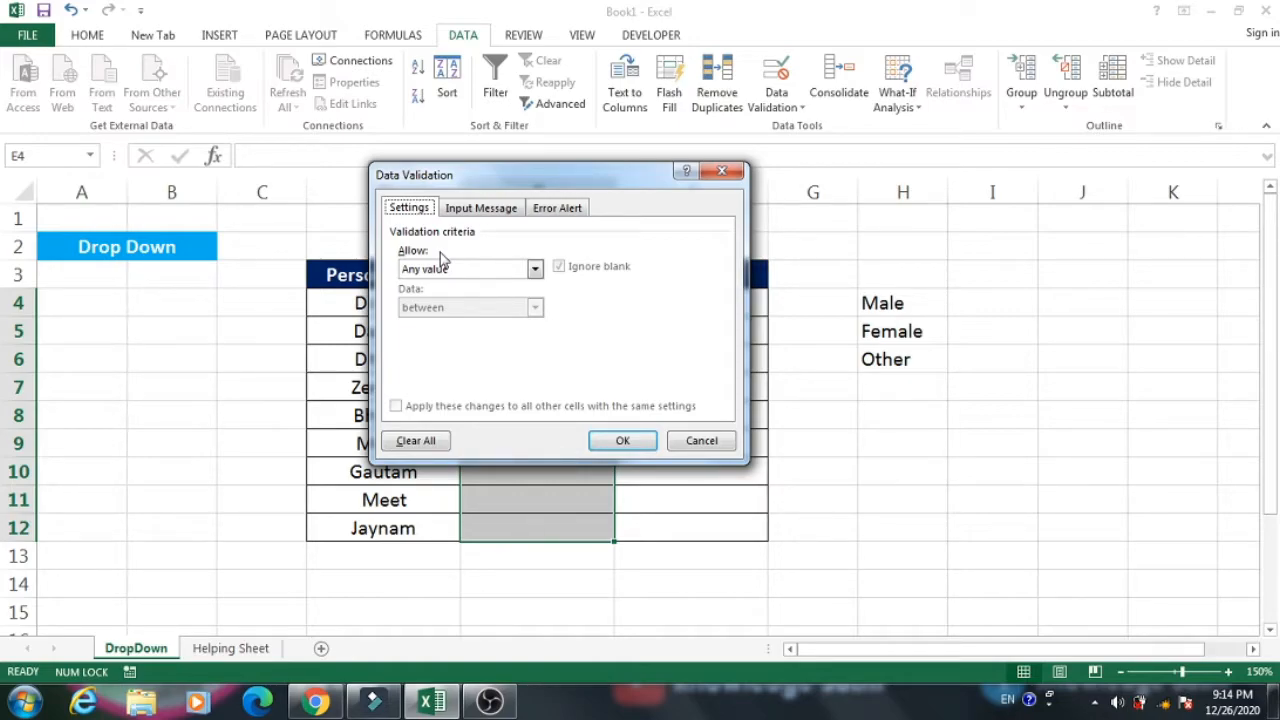
Set the validation criteria to allow a List, with the gender options in =$H$4:$H$6 as its source.
{"action": "left_click", "coordinate": [462, 268]}
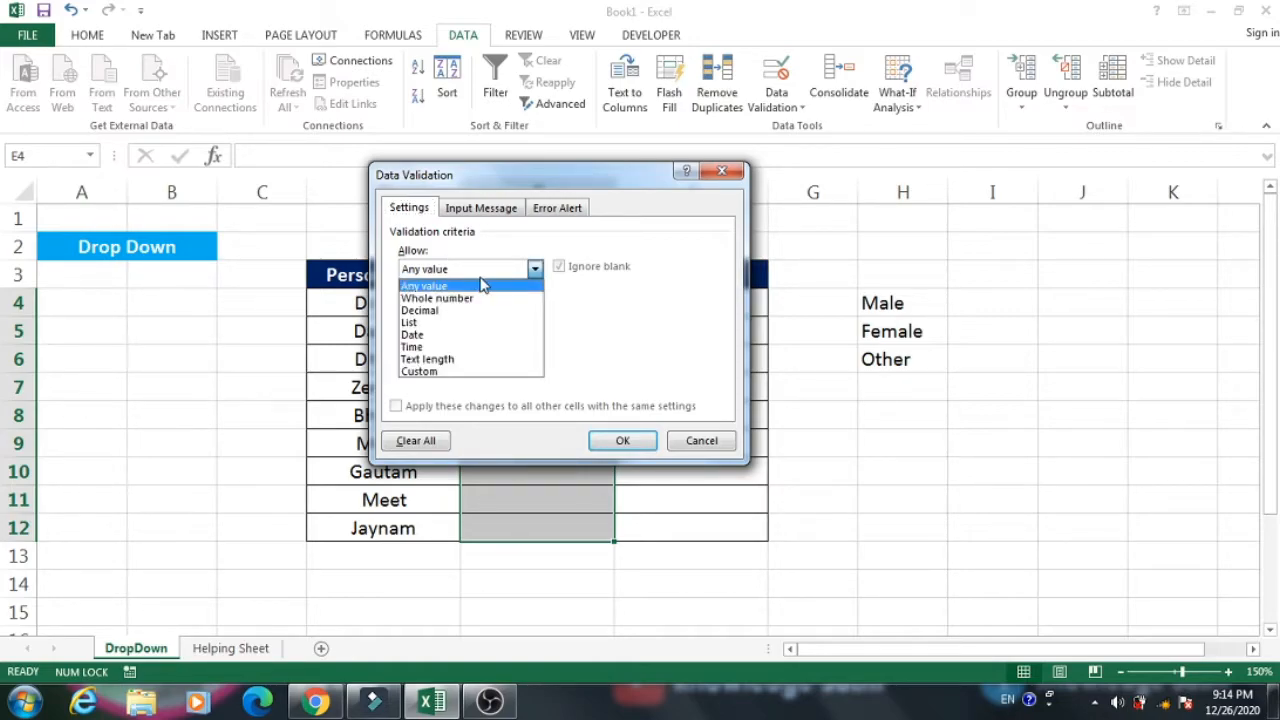
{"action": "left_click", "coordinate": [452, 323]}
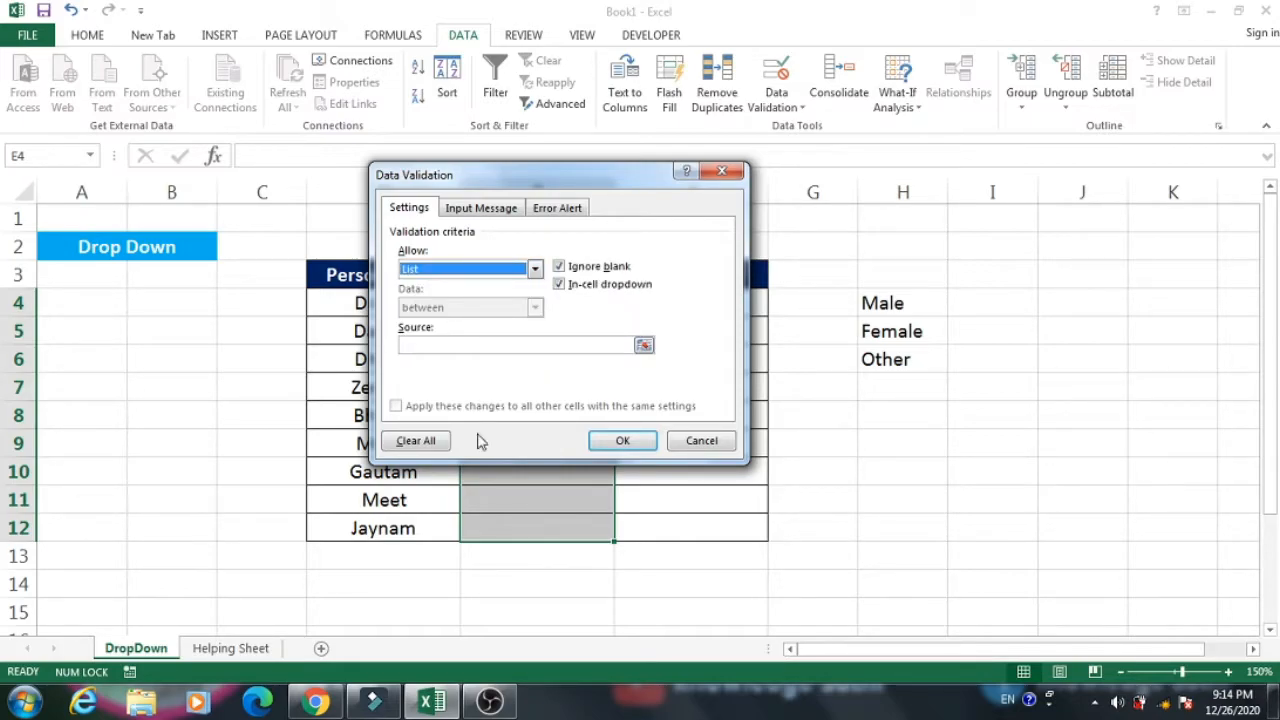
{"action": "left_click", "coordinate": [418, 345]}
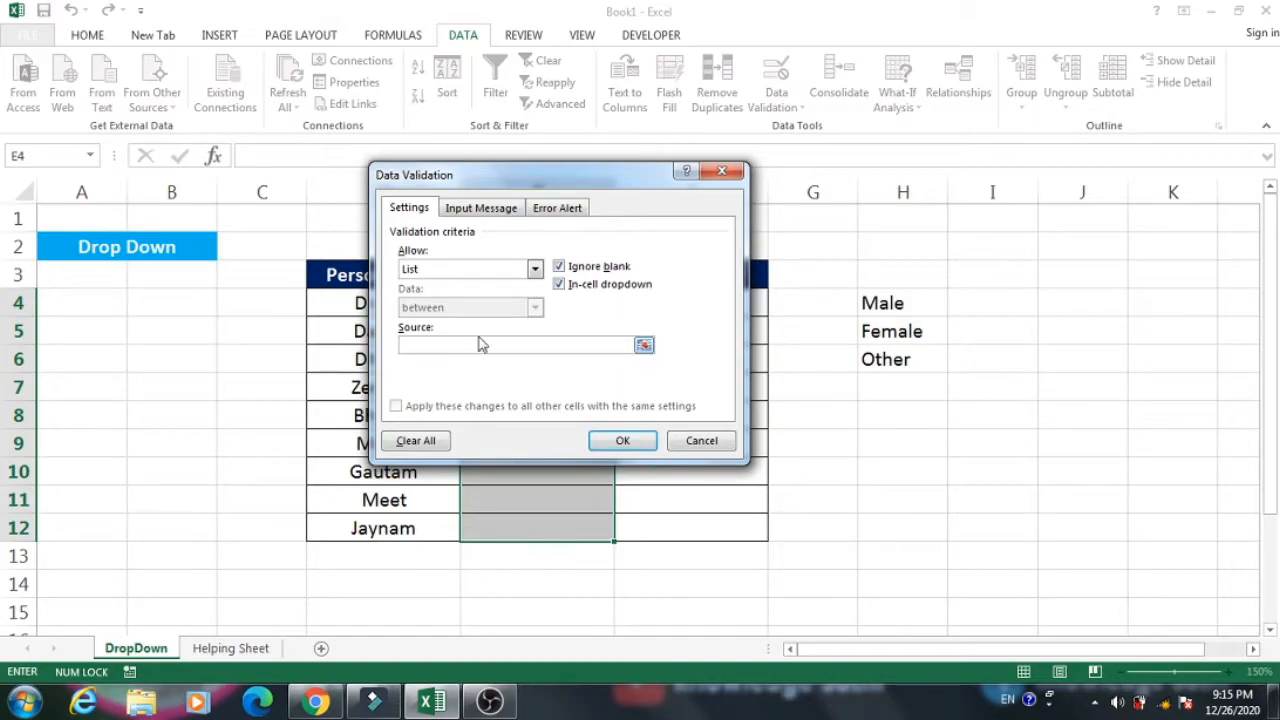
{"action": "left_click", "coordinate": [643, 347]}
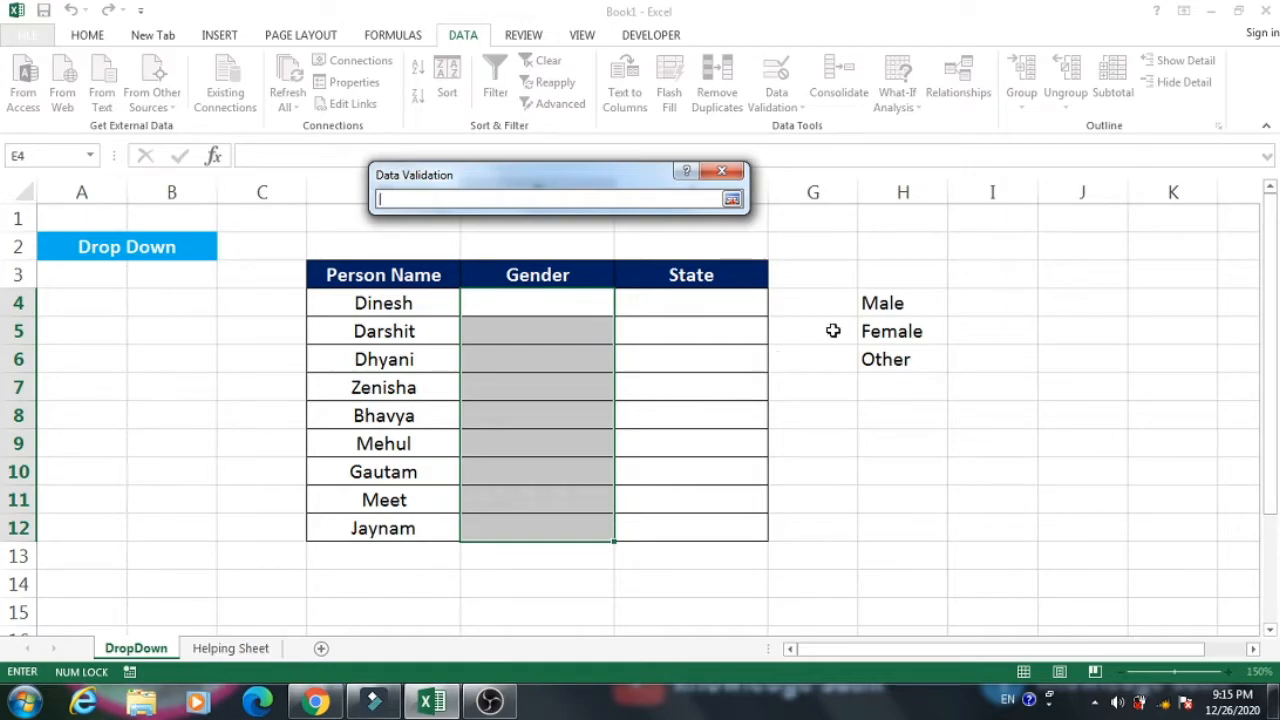
{"action": "left_click_drag", "start_coordinate": [889, 302], "coordinate": [890, 360]}
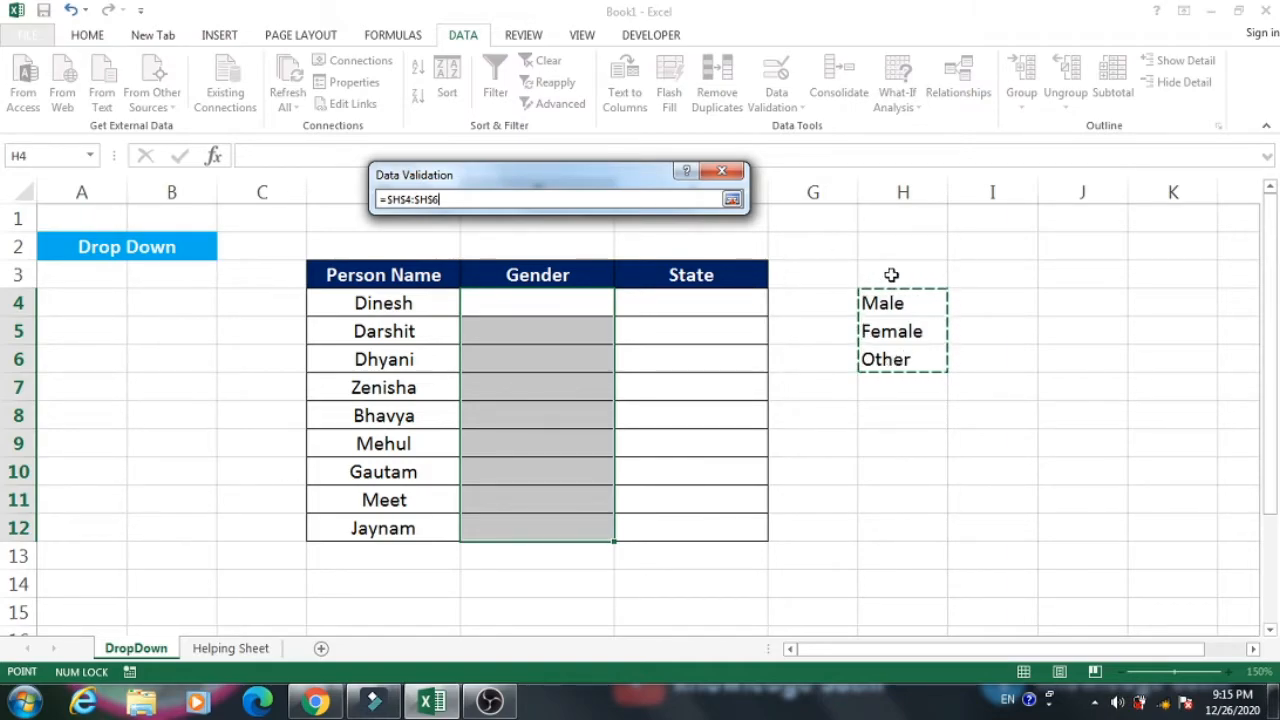
{"action": "left_click", "coordinate": [733, 202]}
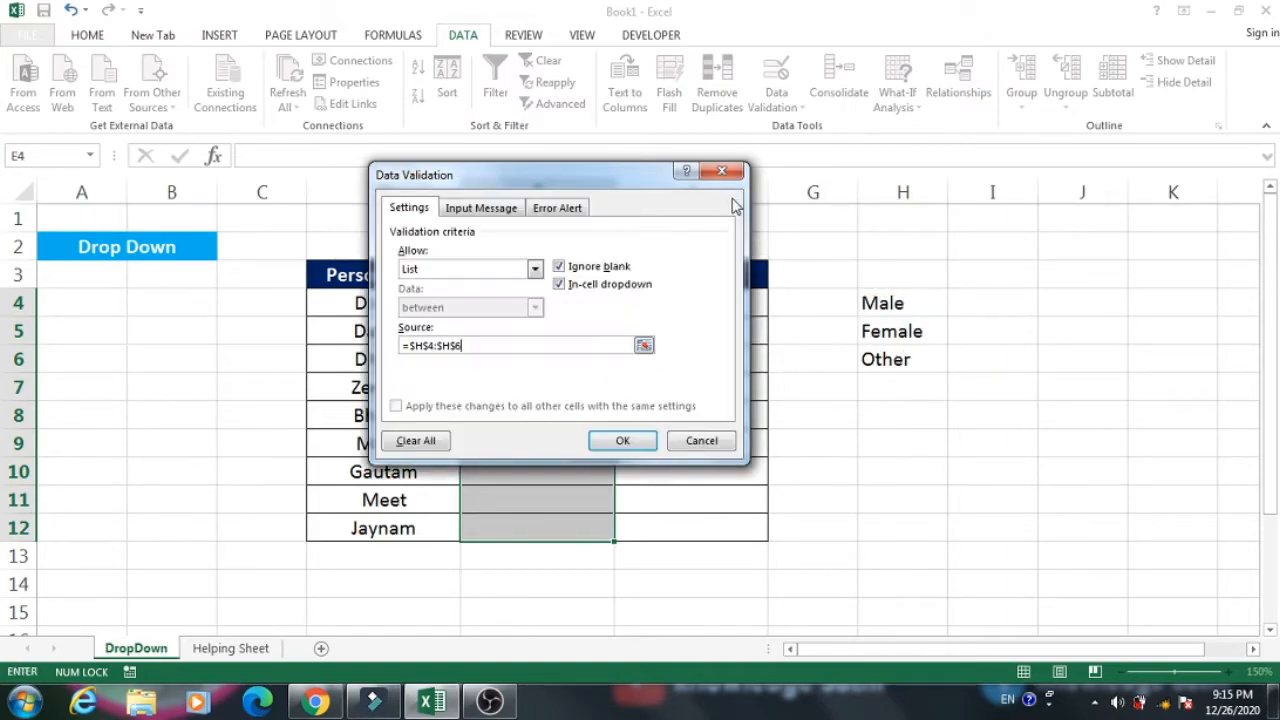
Apply the list validation to the Gender cells and choose Male from the drop-down lists in E4 and E5.
{"action": "left_click", "coordinate": [623, 441]}
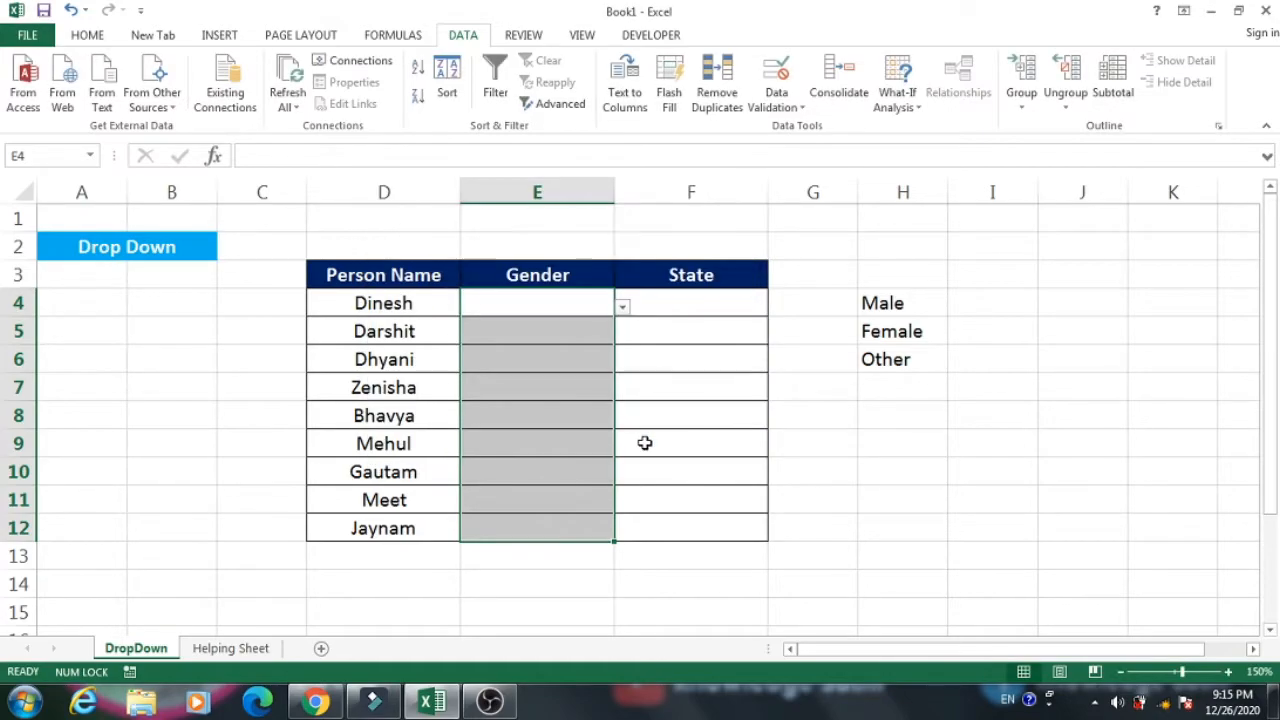
{"action": "left_click", "coordinate": [588, 347]}
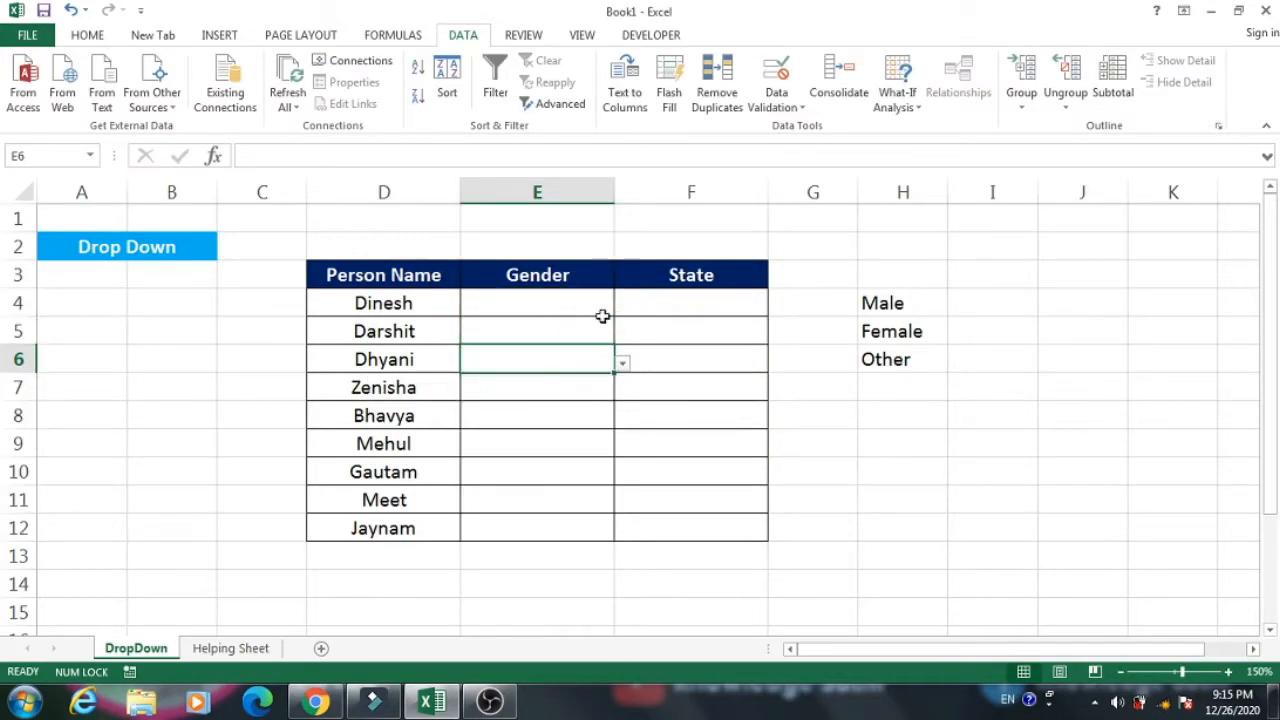
{"action": "left_click", "coordinate": [602, 306]}
{"action": "left_click", "coordinate": [621, 307]}
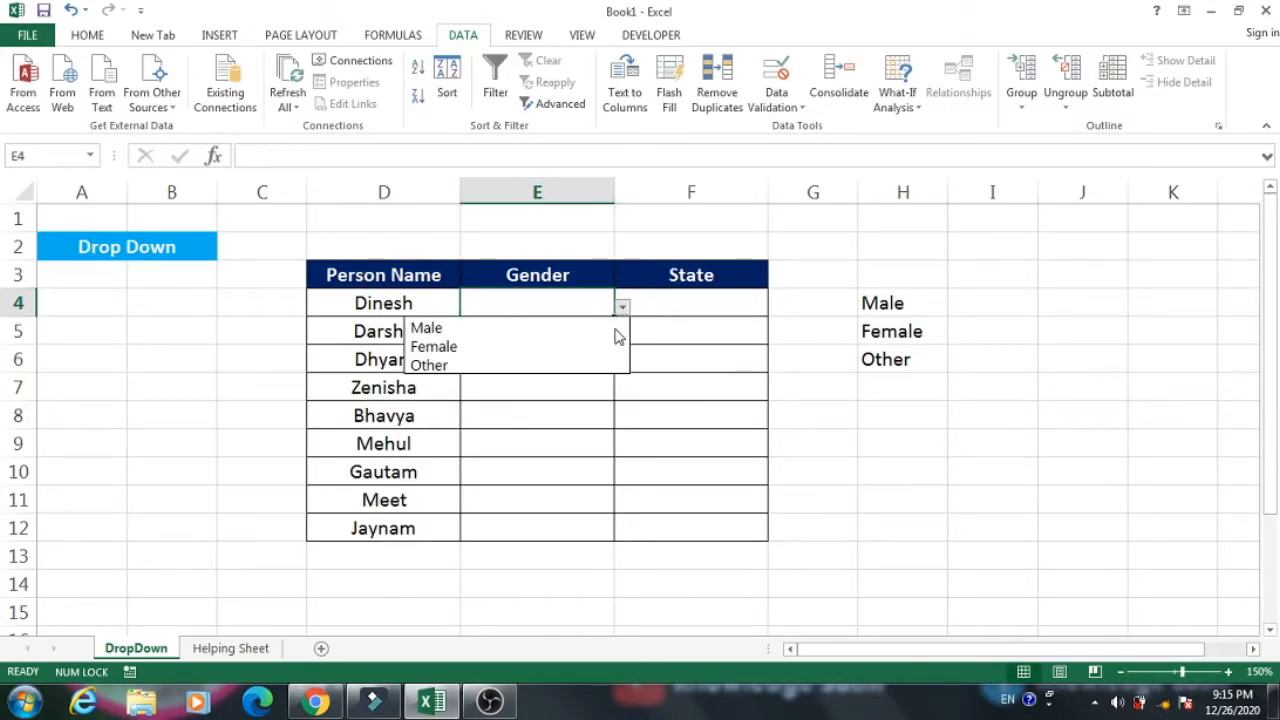
{"action": "left_click", "coordinate": [563, 330]}
{"action": "left_click", "coordinate": [604, 334]}
{"action": "left_click", "coordinate": [621, 337]}
{"action": "left_click", "coordinate": [536, 356]}
Choose Female from the drop-down lists in the Gender cells E6, E7 and E8.
{"action": "left_click", "coordinate": [582, 361]}
{"action": "left_click", "coordinate": [621, 365]}
{"action": "left_click", "coordinate": [496, 404]}
{"action": "left_click", "coordinate": [574, 387]}
{"action": "left_click", "coordinate": [621, 392]}
{"action": "left_click", "coordinate": [523, 429]}
{"action": "left_click", "coordinate": [535, 422]}
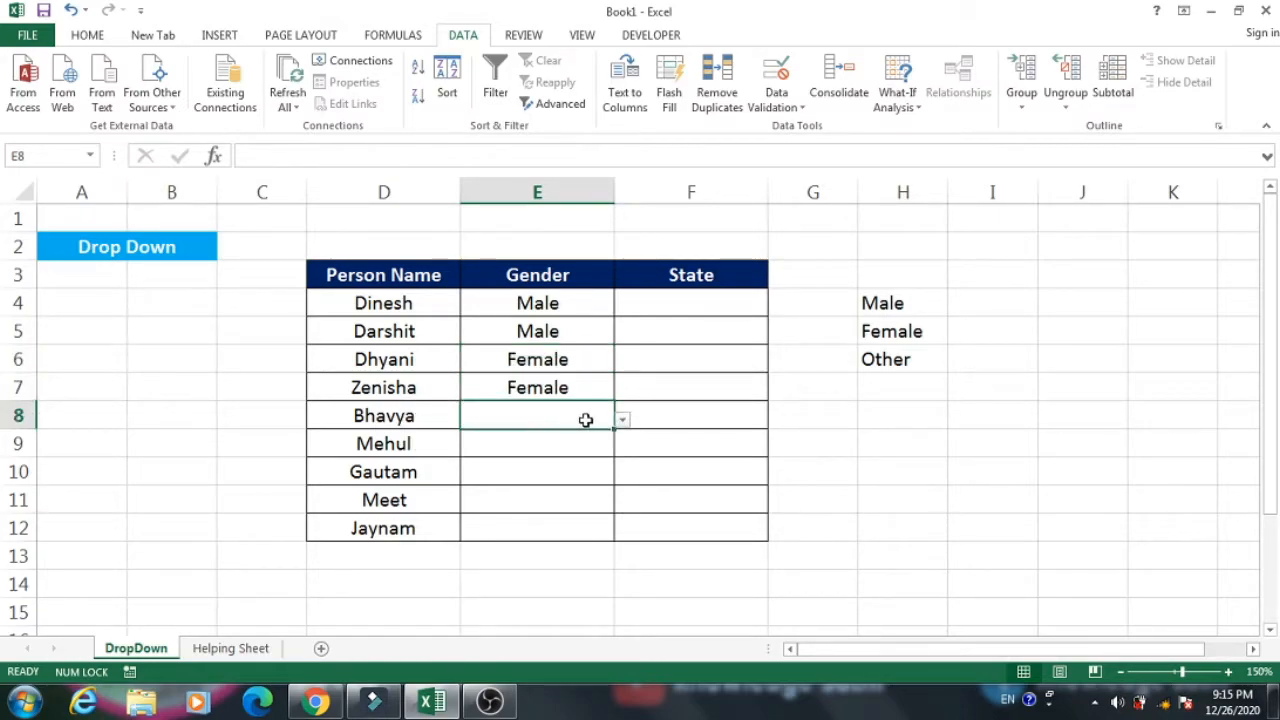
{"action": "left_click", "coordinate": [621, 420]}
{"action": "left_click", "coordinate": [508, 461]}
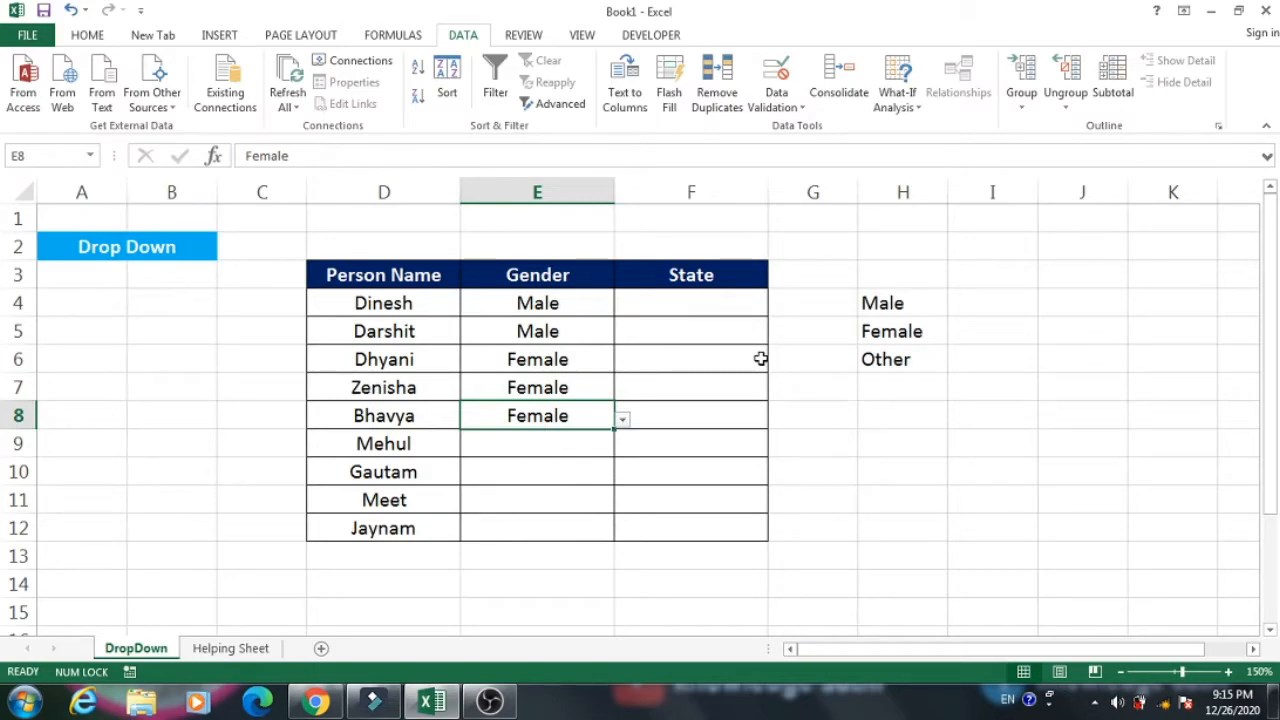
Insert a blank worksheet row above row 6 and inspect its cells across the table and the gender options list.
{"action": "left_click", "coordinate": [547, 340]}
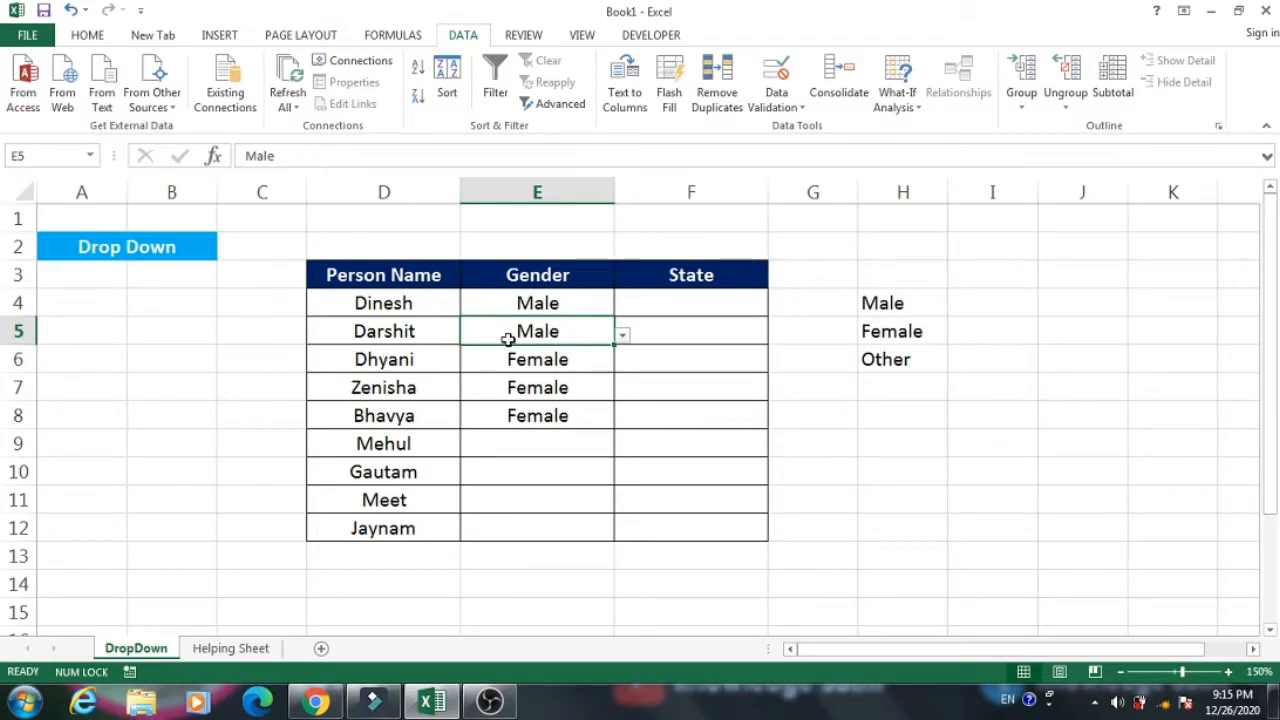
{"action": "left_click", "coordinate": [367, 364]}
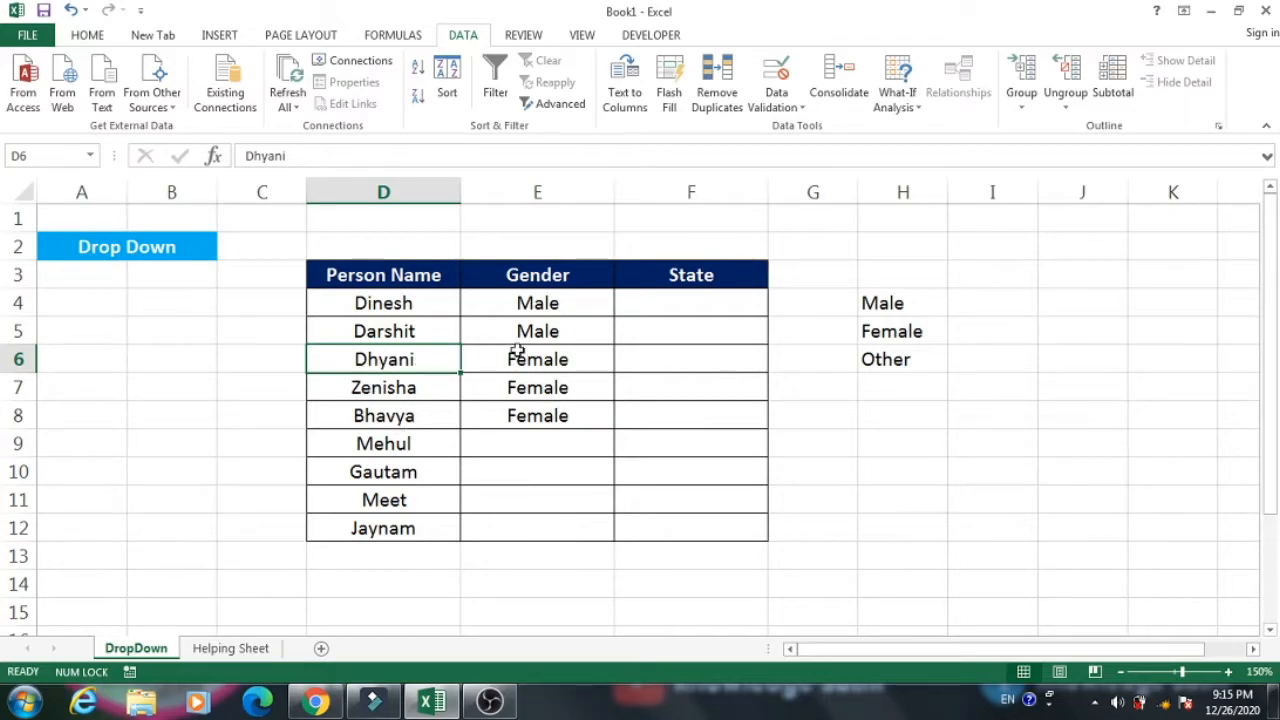
{"action": "right_click", "coordinate": [16, 359]}
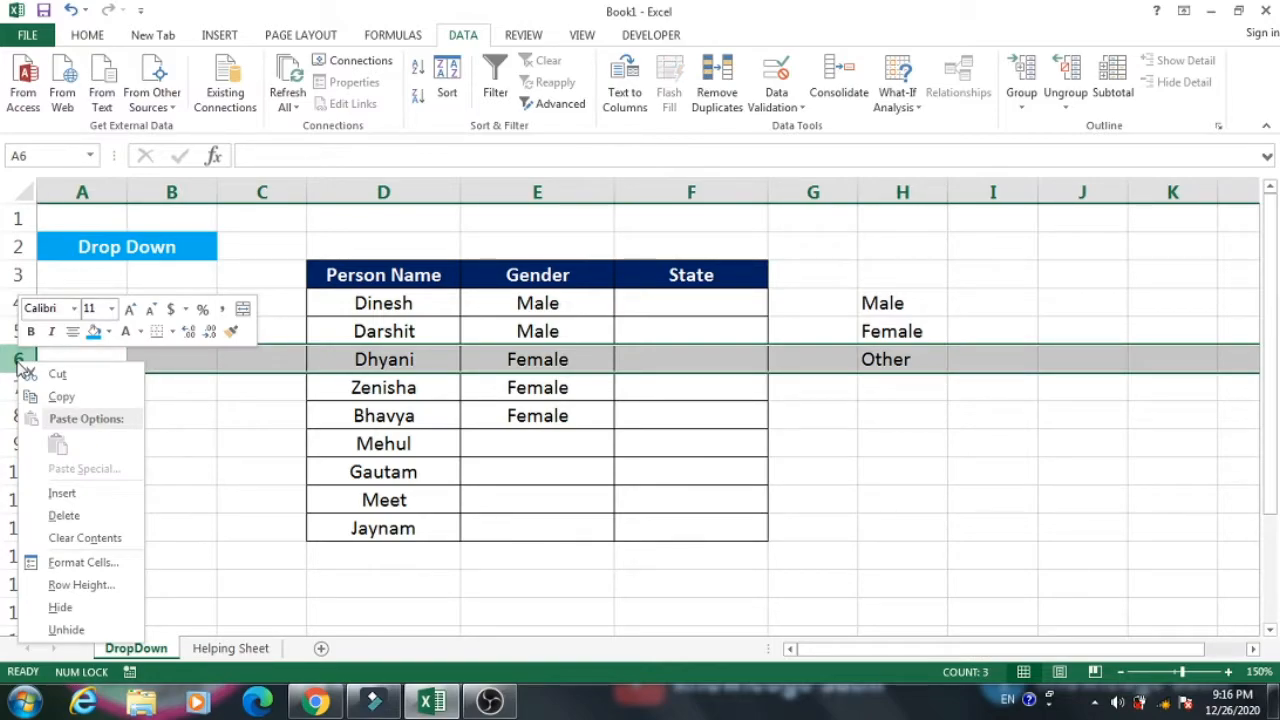
{"action": "left_click", "coordinate": [99, 501]}
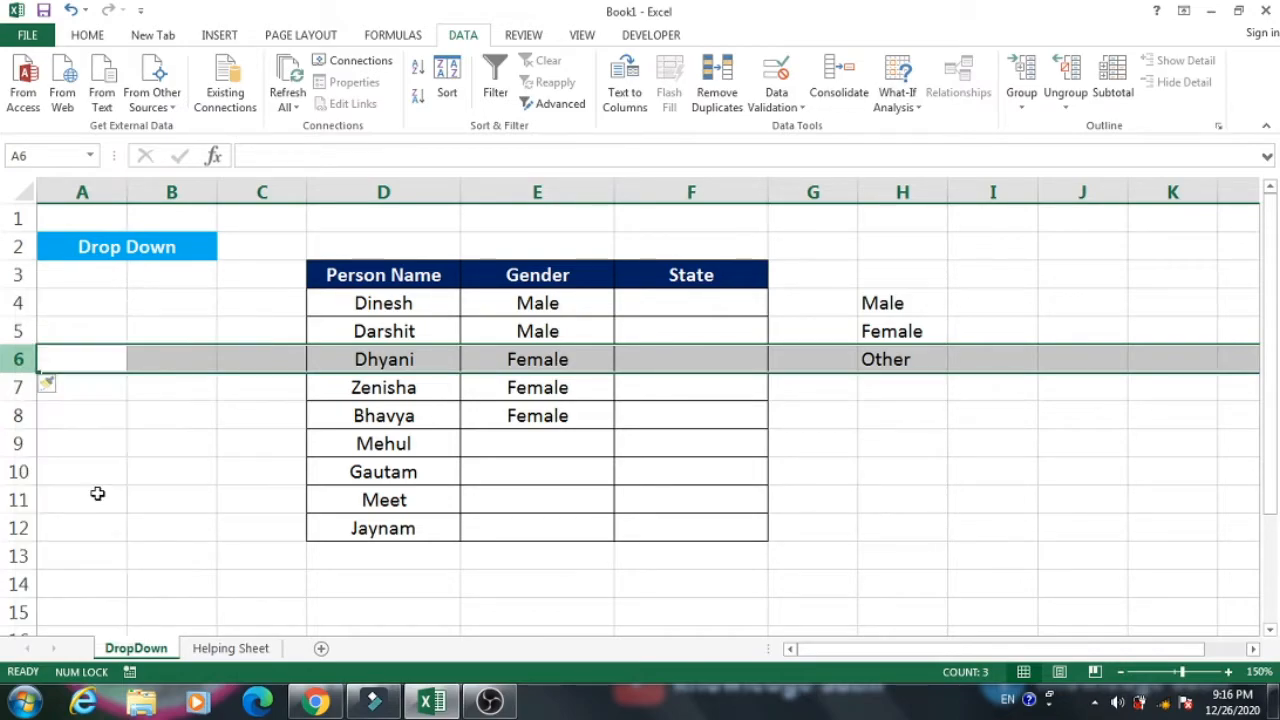
{"action": "left_click", "coordinate": [372, 358]}
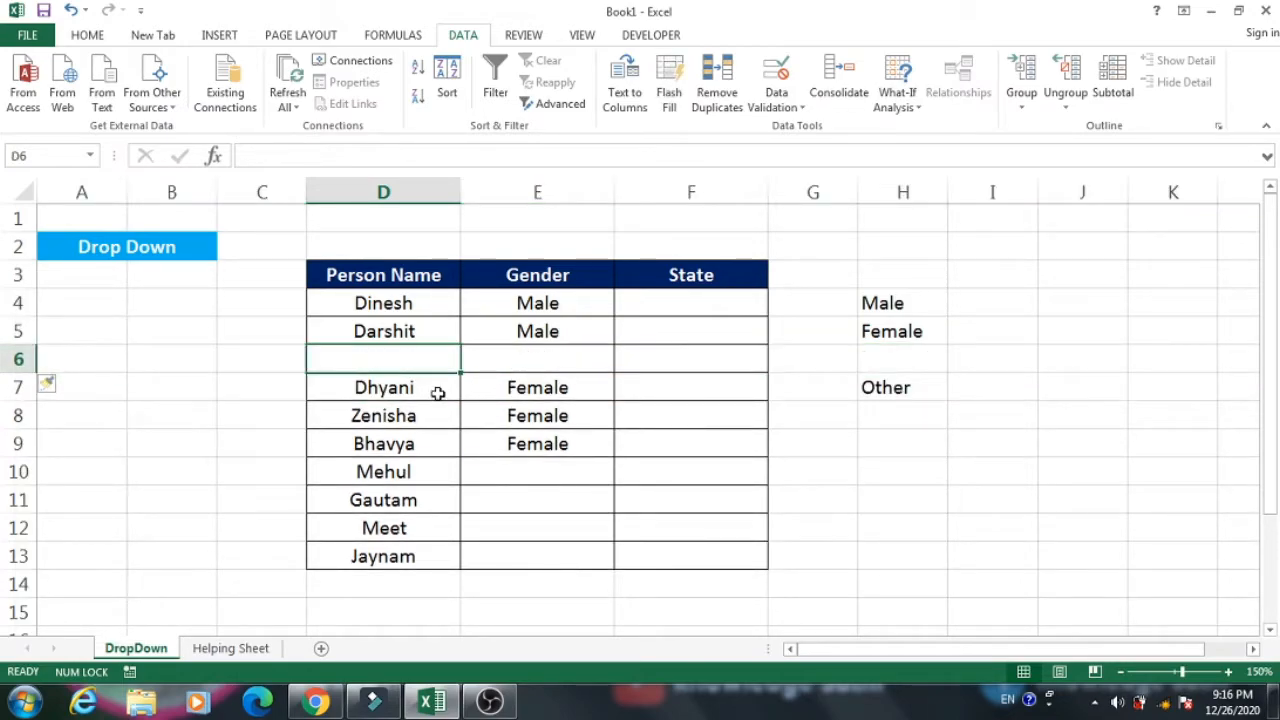
{"action": "left_click_drag", "start_coordinate": [86, 354], "coordinate": [1051, 354]}
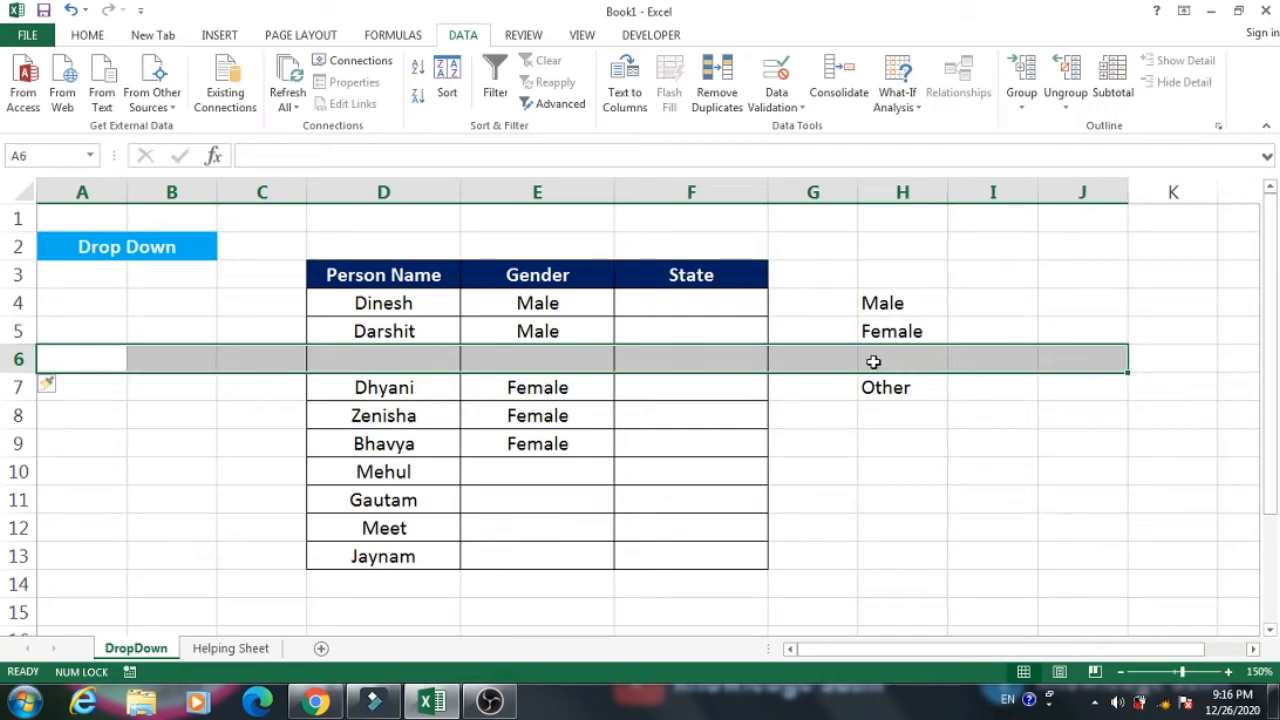
{"action": "left_click", "coordinate": [910, 357]}
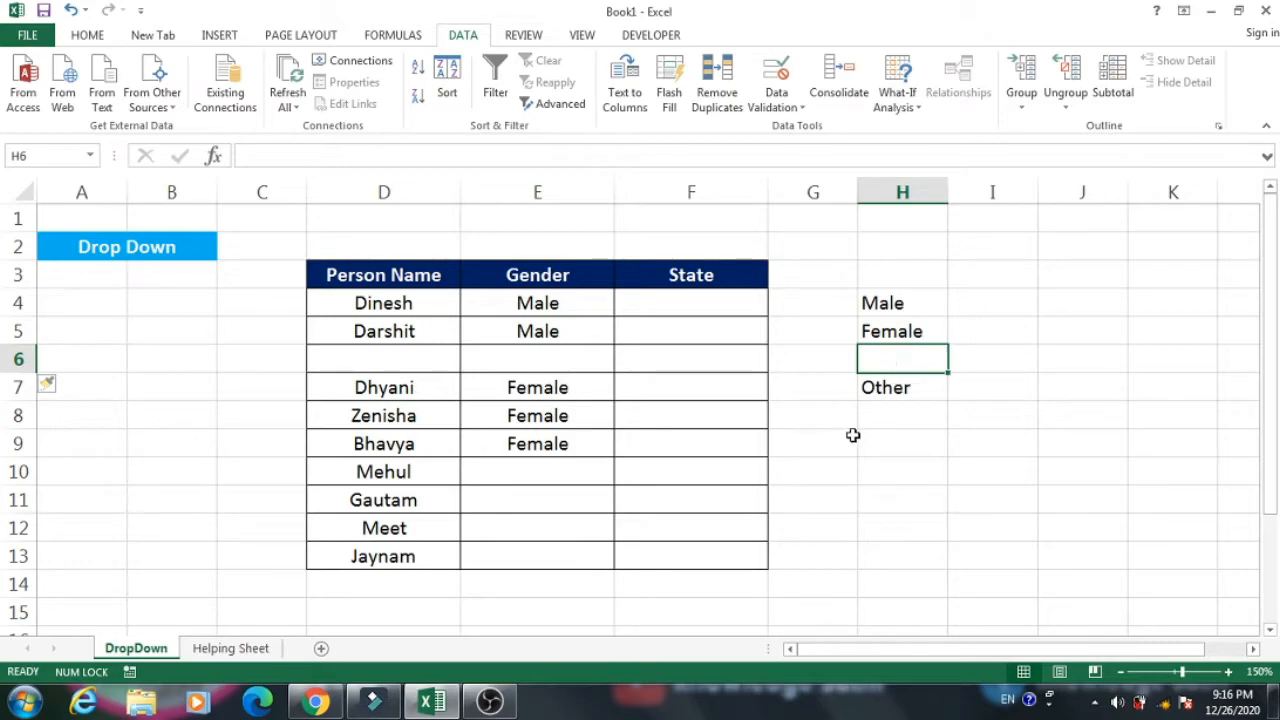
Choose the blank entry between Female and Other from the drop-down list in E4.
{"action": "left_click", "coordinate": [595, 306]}
{"action": "left_click", "coordinate": [621, 307]}
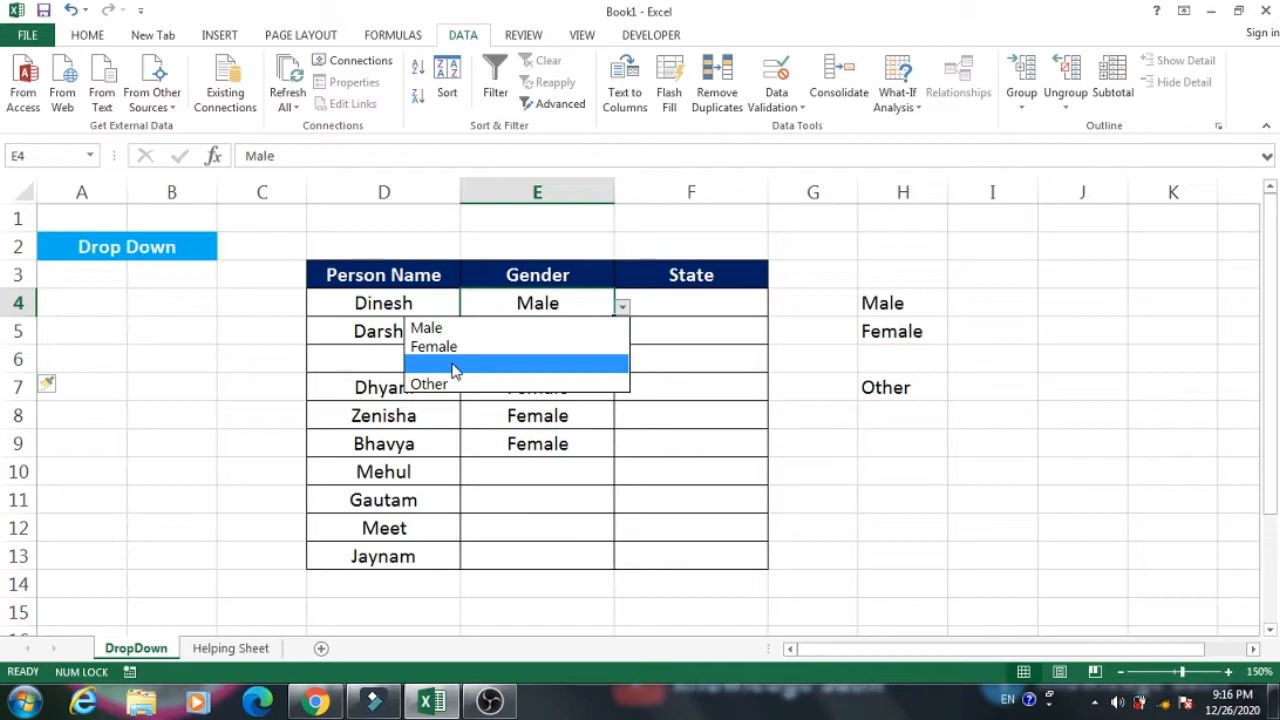
{"action": "left_click", "coordinate": [452, 369]}
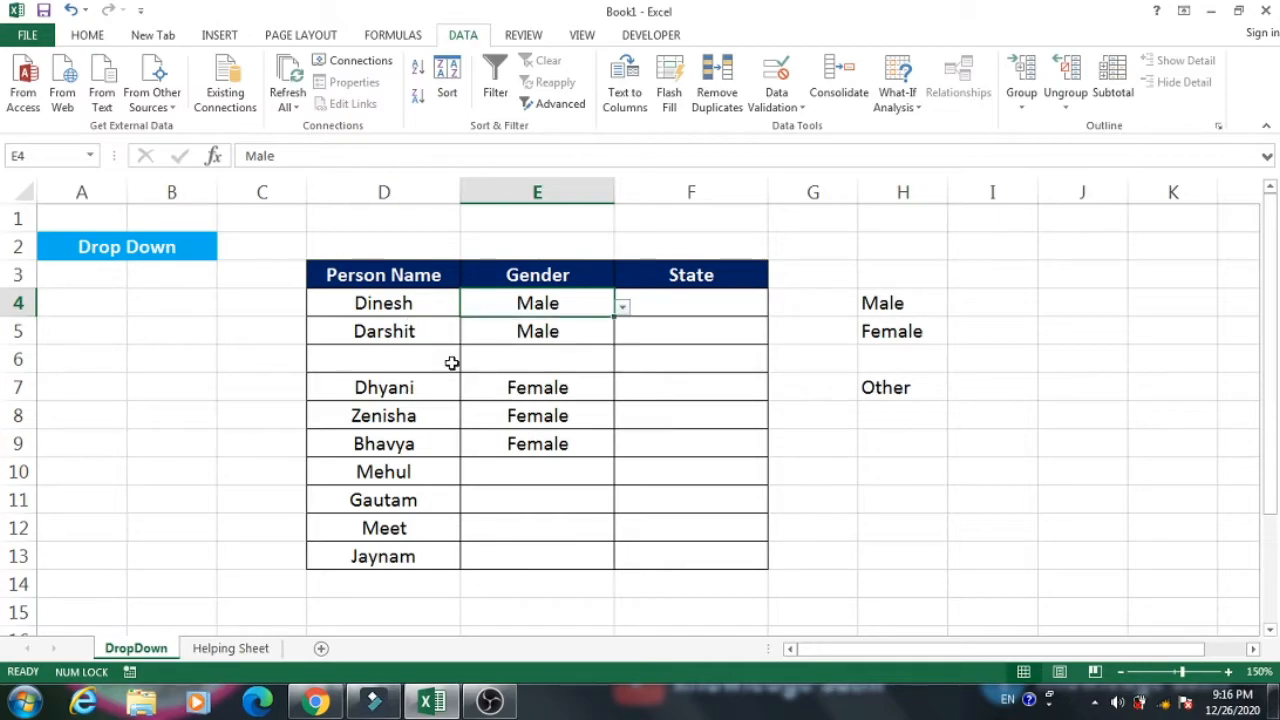
{"action": "left_click", "coordinate": [621, 307]}
{"action": "left_click", "coordinate": [436, 365]}
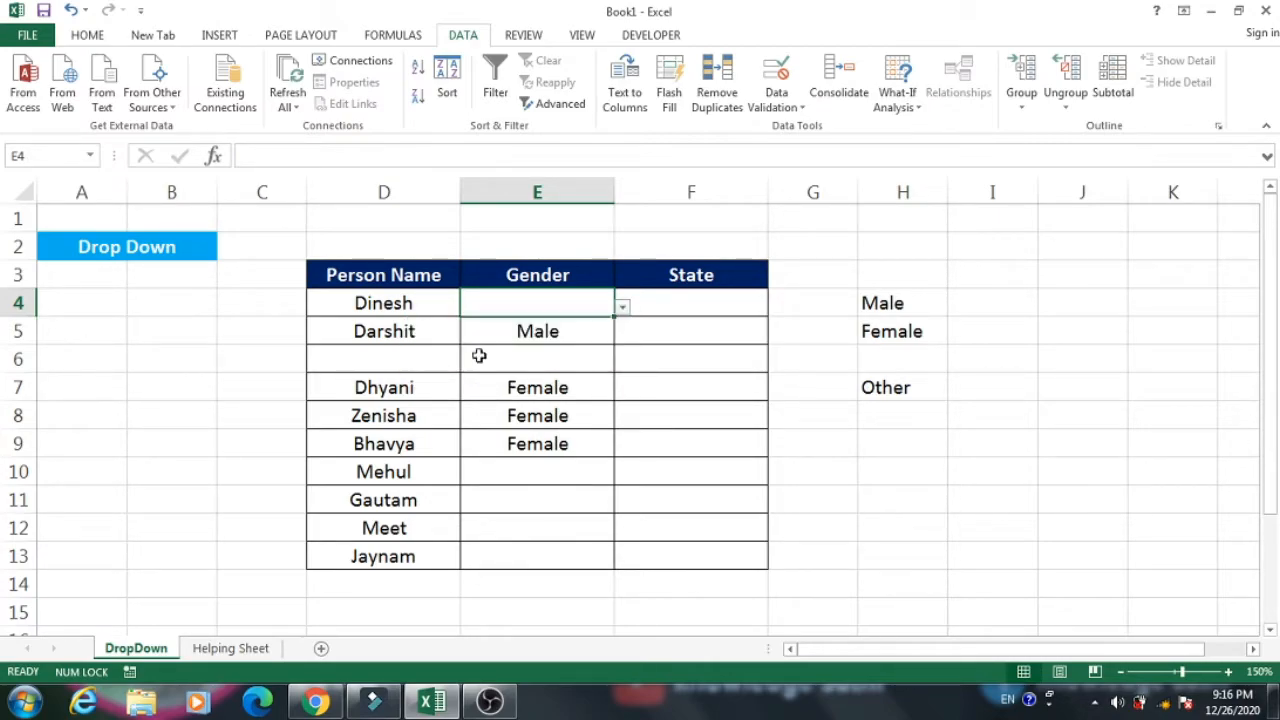
{"action": "left_click", "coordinate": [621, 307]}
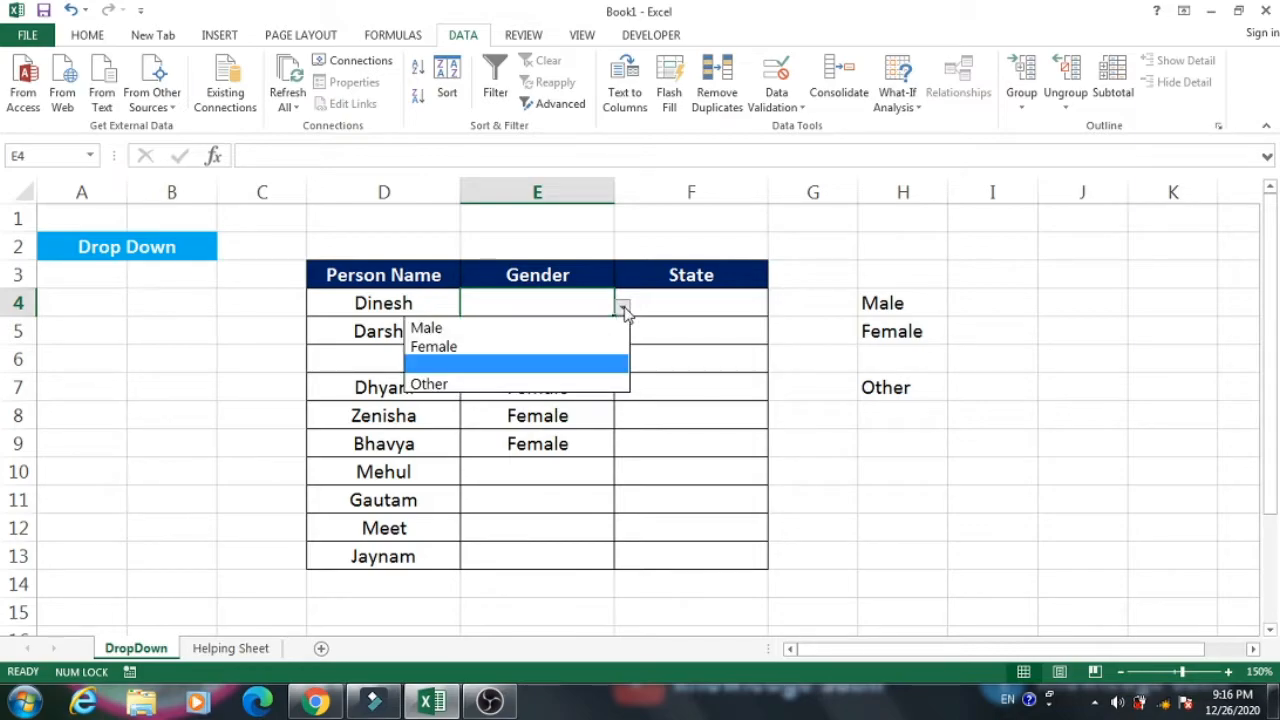
{"action": "left_click", "coordinate": [529, 368]}
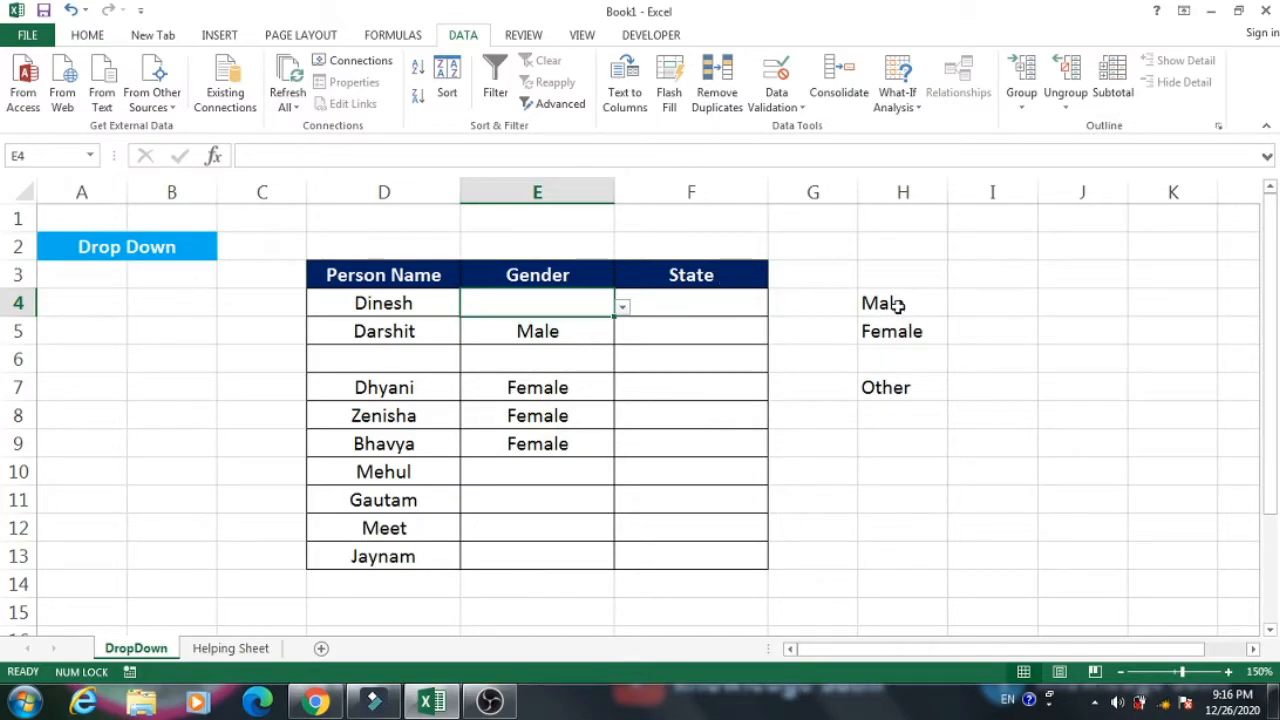
{"action": "left_click", "coordinate": [621, 308]}
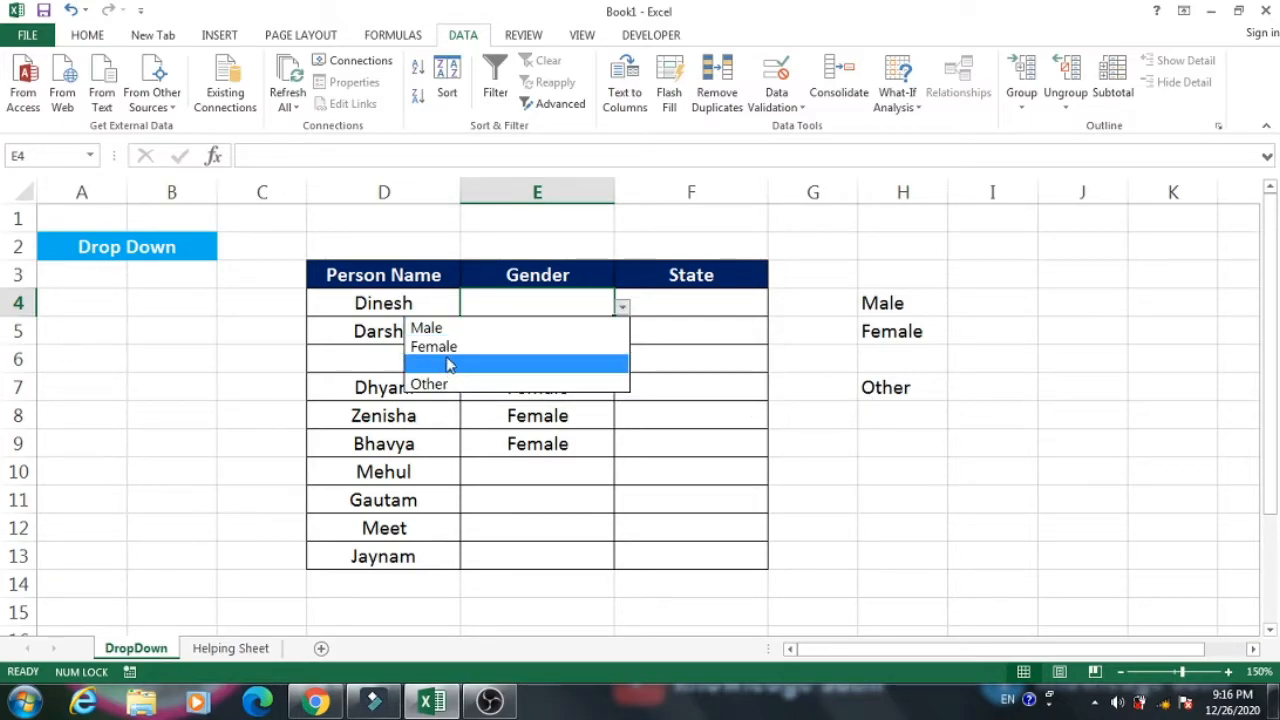
{"action": "left_click", "coordinate": [446, 358]}
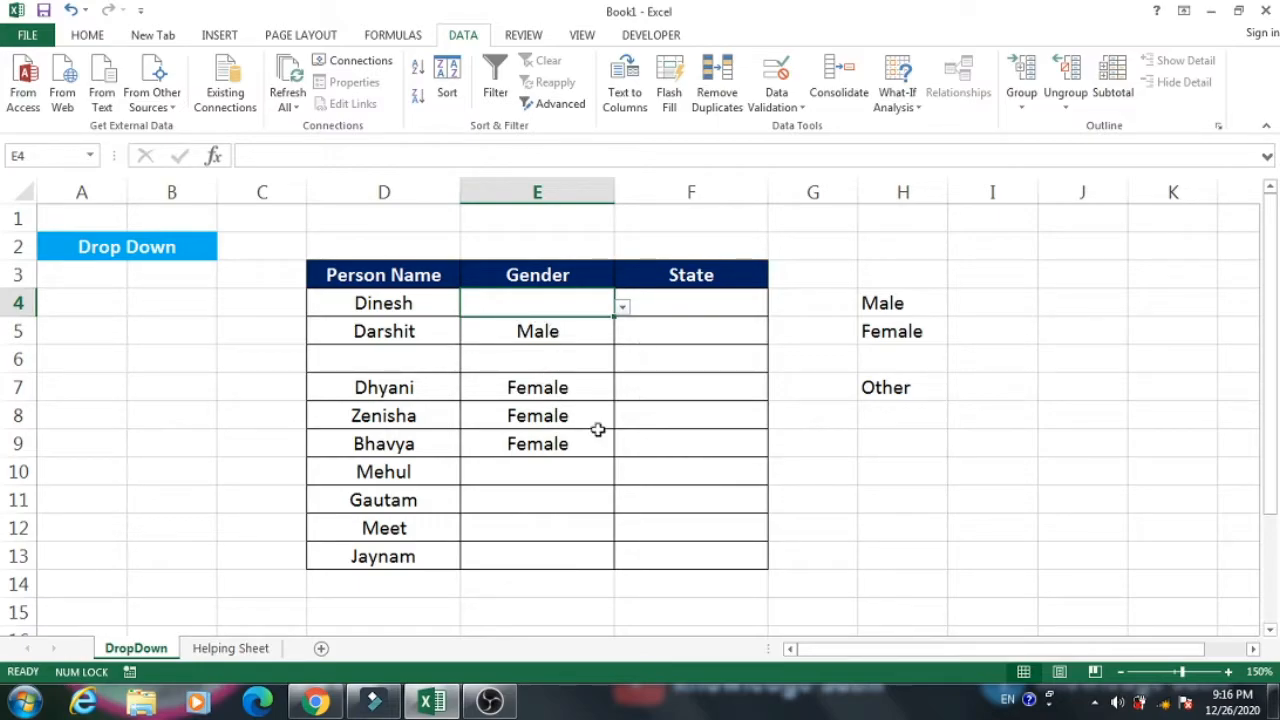
Choose Female from the drop-down list in E4.
{"action": "left_click", "coordinate": [622, 308]}
{"action": "left_click", "coordinate": [549, 349]}
{"action": "left_click", "coordinate": [694, 334]}
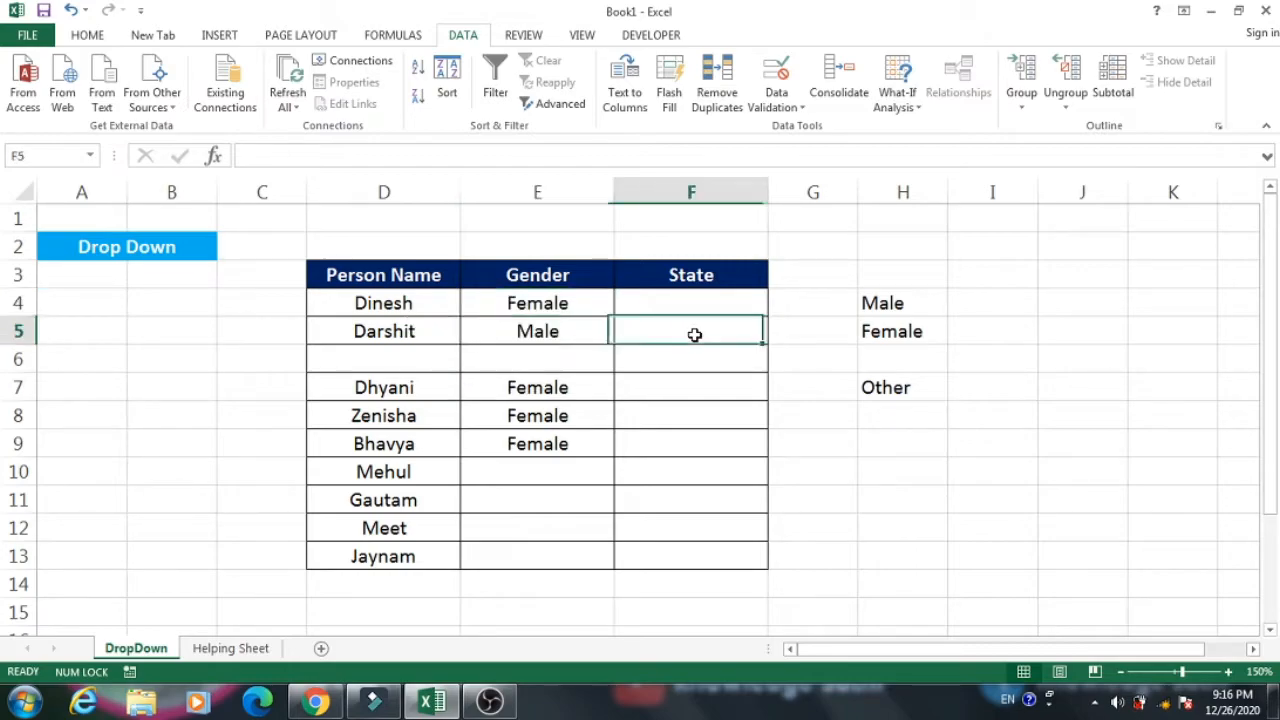
Clear the gender entries in E4:E13 and set the data validation of these cells to allow Any value.
{"action": "left_click_drag", "start_coordinate": [554, 300], "coordinate": [560, 550]}
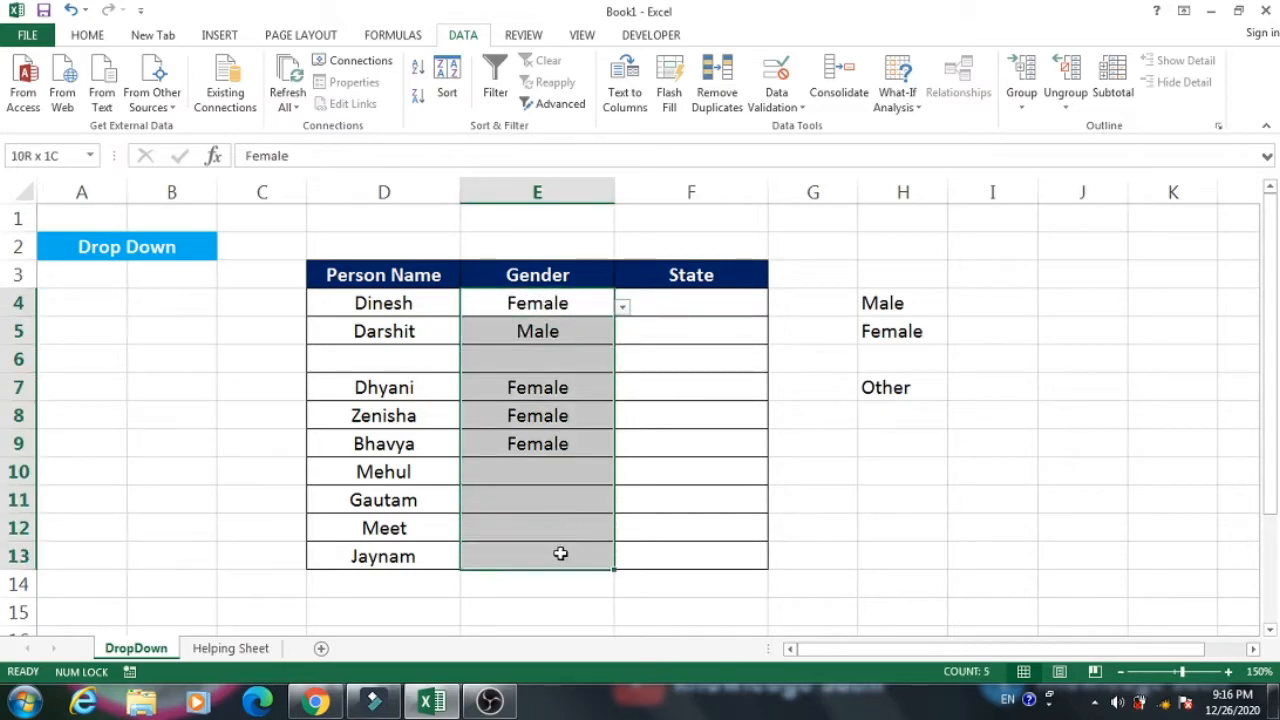
{"action": "key", "text": "Delete"}
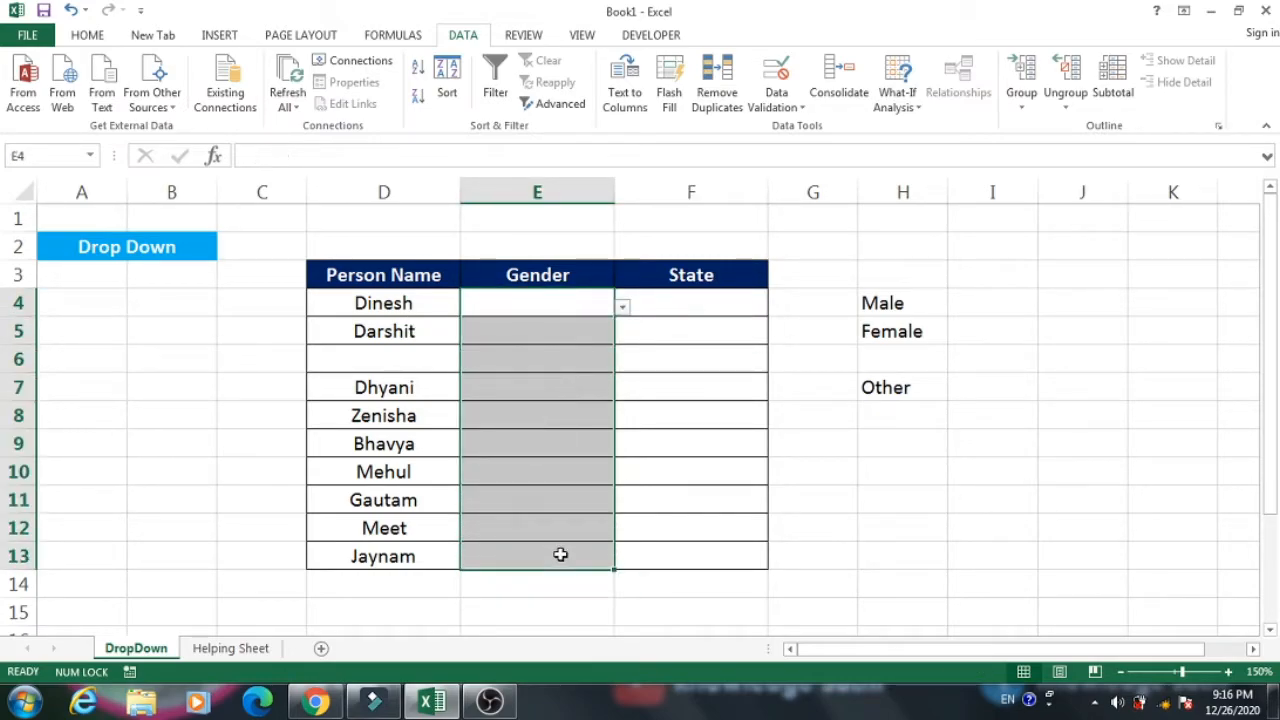
{"action": "left_click", "coordinate": [768, 106]}
{"action": "left_click", "coordinate": [806, 126]}
{"action": "left_click", "coordinate": [508, 275]}
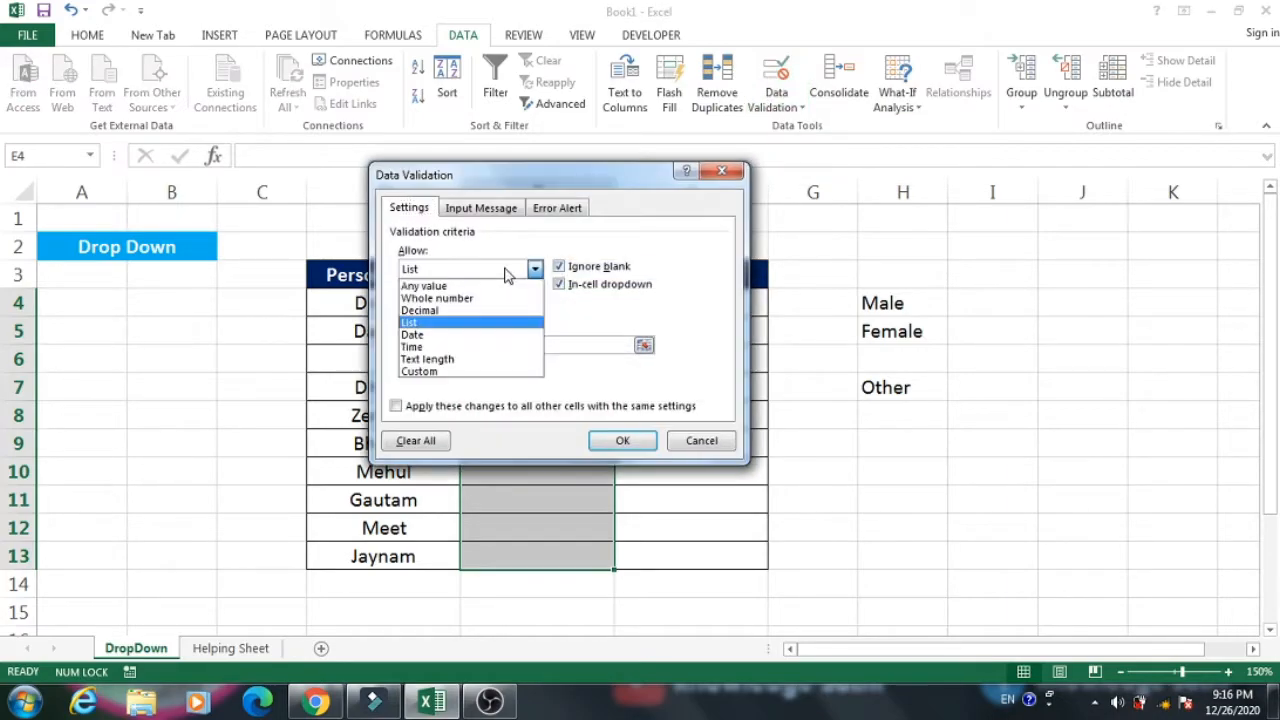
{"action": "left_click", "coordinate": [463, 298]}
{"action": "left_click", "coordinate": [463, 270]}
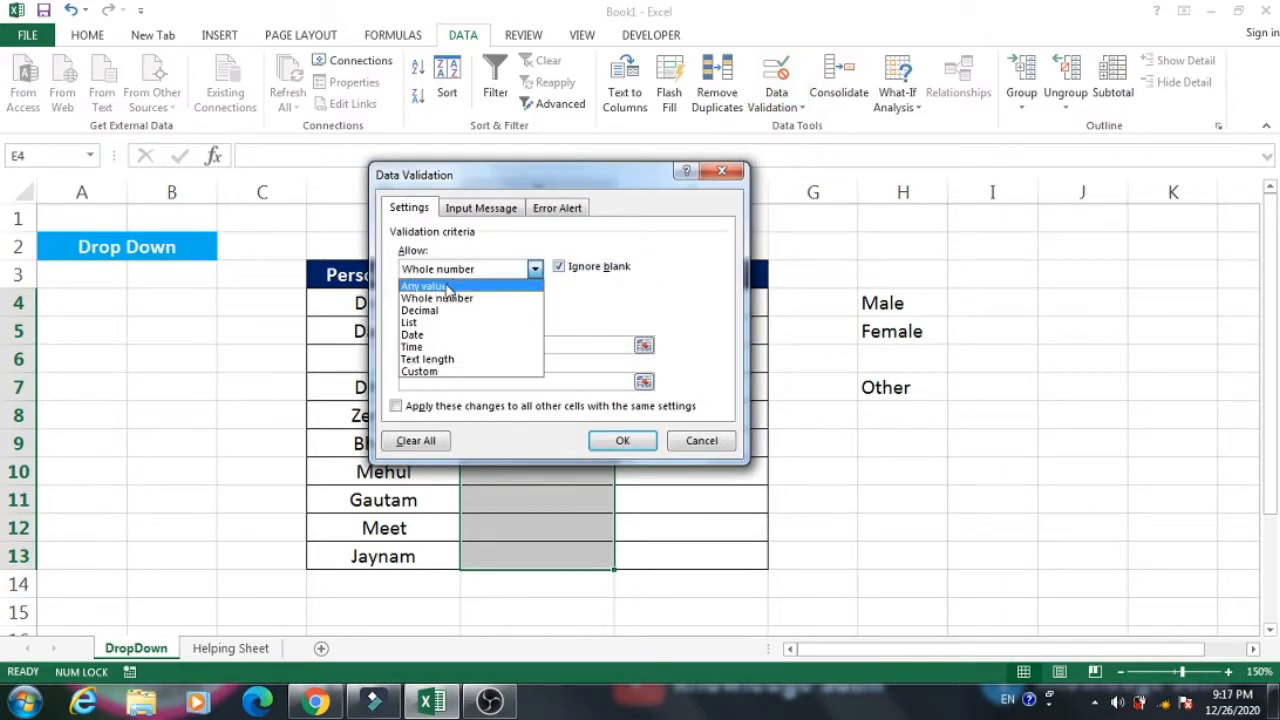
{"action": "left_click", "coordinate": [447, 287]}
{"action": "left_click", "coordinate": [622, 441]}
{"action": "left_click_drag", "start_coordinate": [690, 416], "coordinate": [540, 388]}
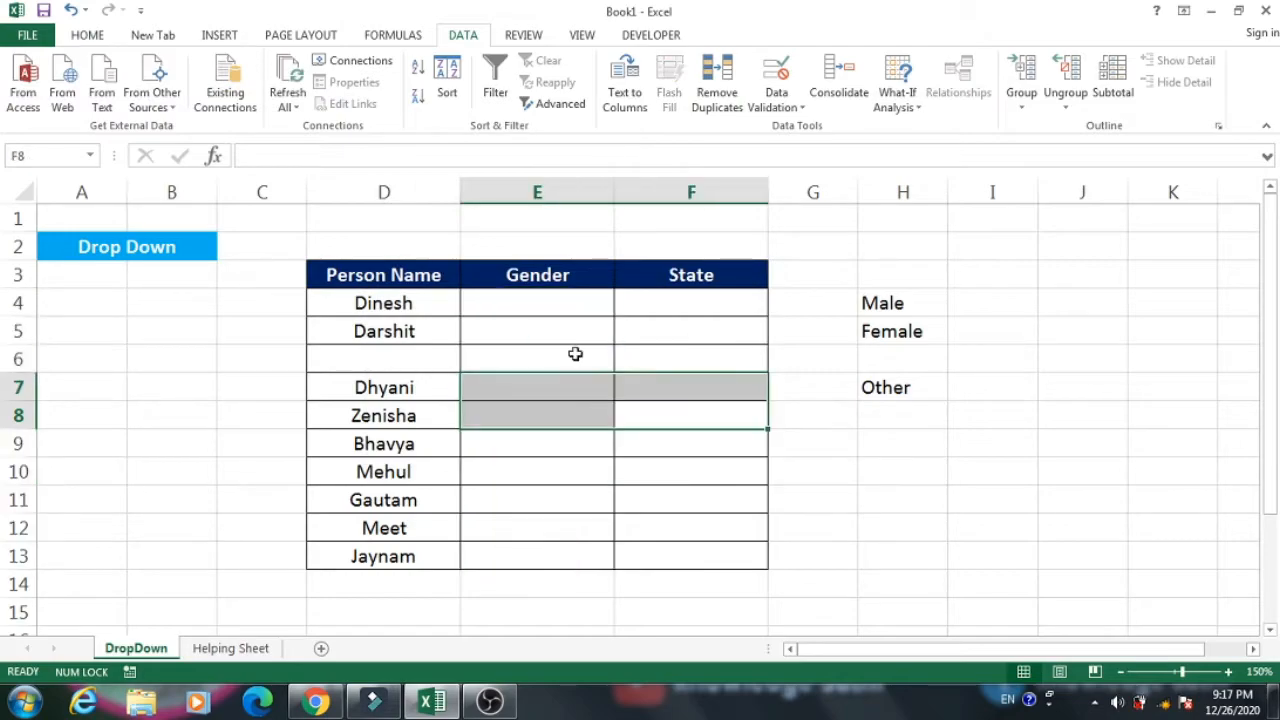
{"action": "left_click", "coordinate": [575, 356]}
Delete the gender options from the helper cells in column H.
{"action": "left_click_drag", "start_coordinate": [886, 300], "coordinate": [897, 414]}
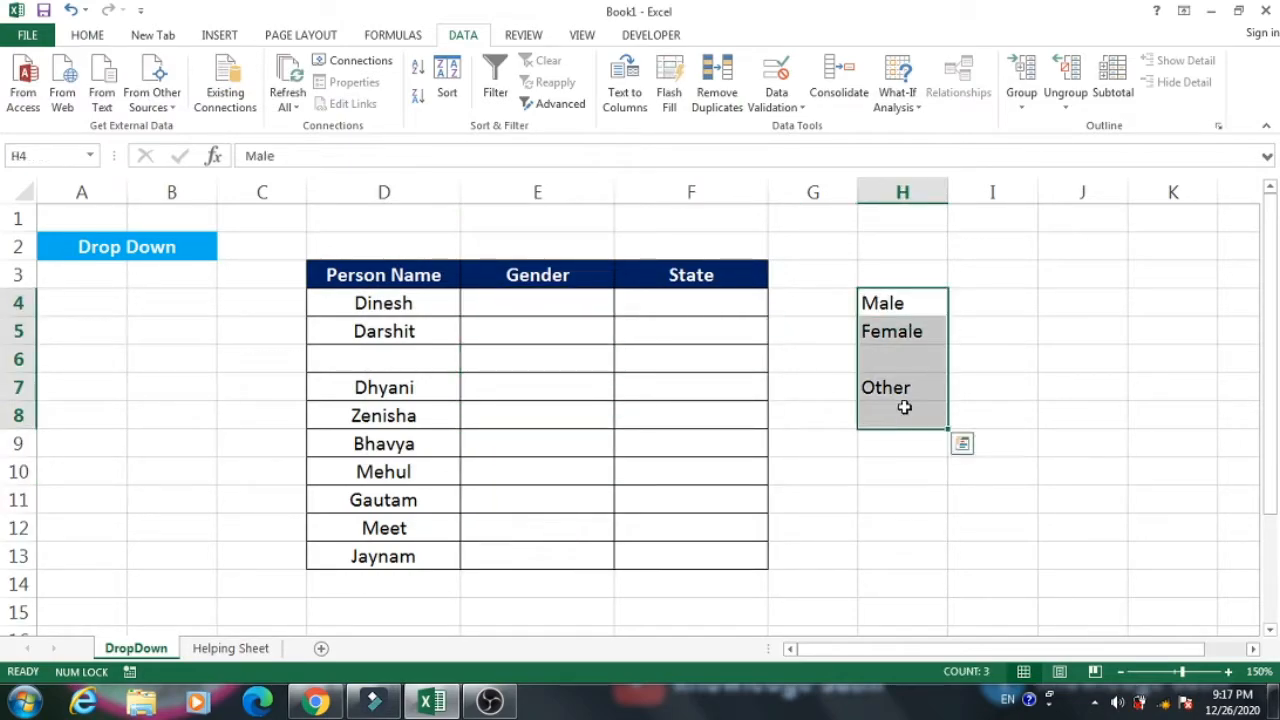
{"action": "key", "text": "Delete"}
{"action": "left_click", "coordinate": [679, 358]}
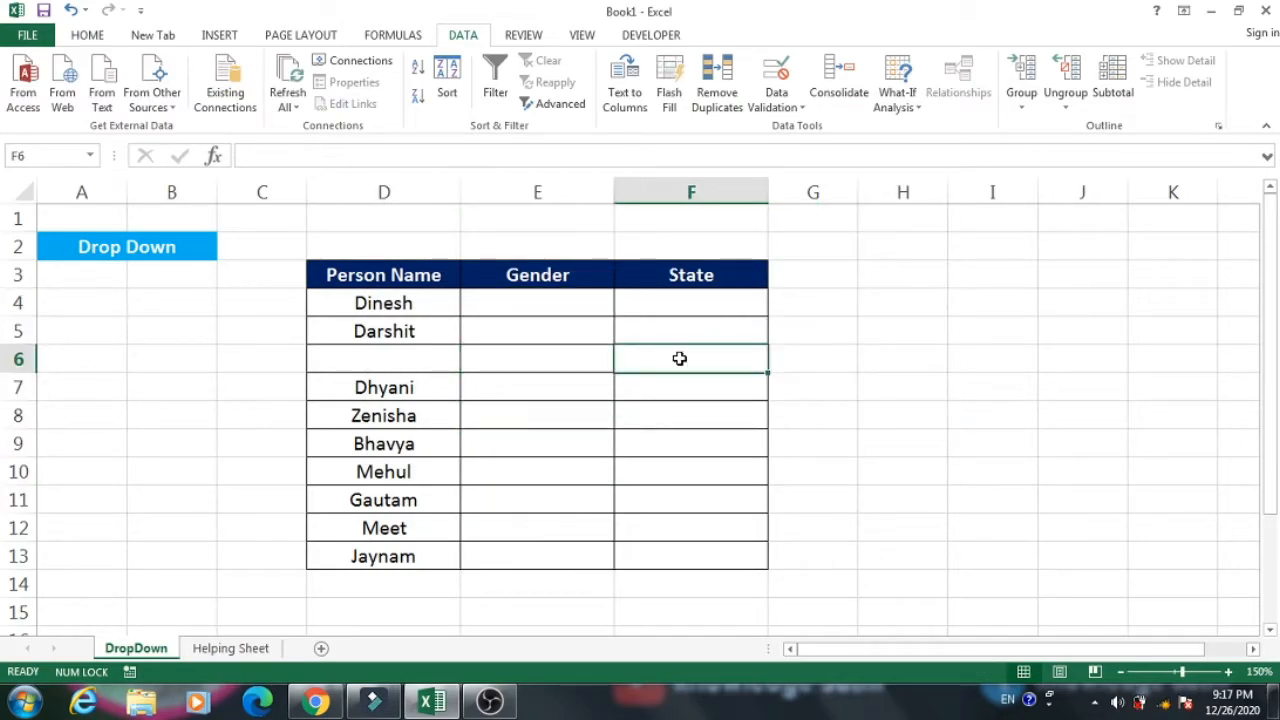
{"action": "left_click", "coordinate": [547, 302]}
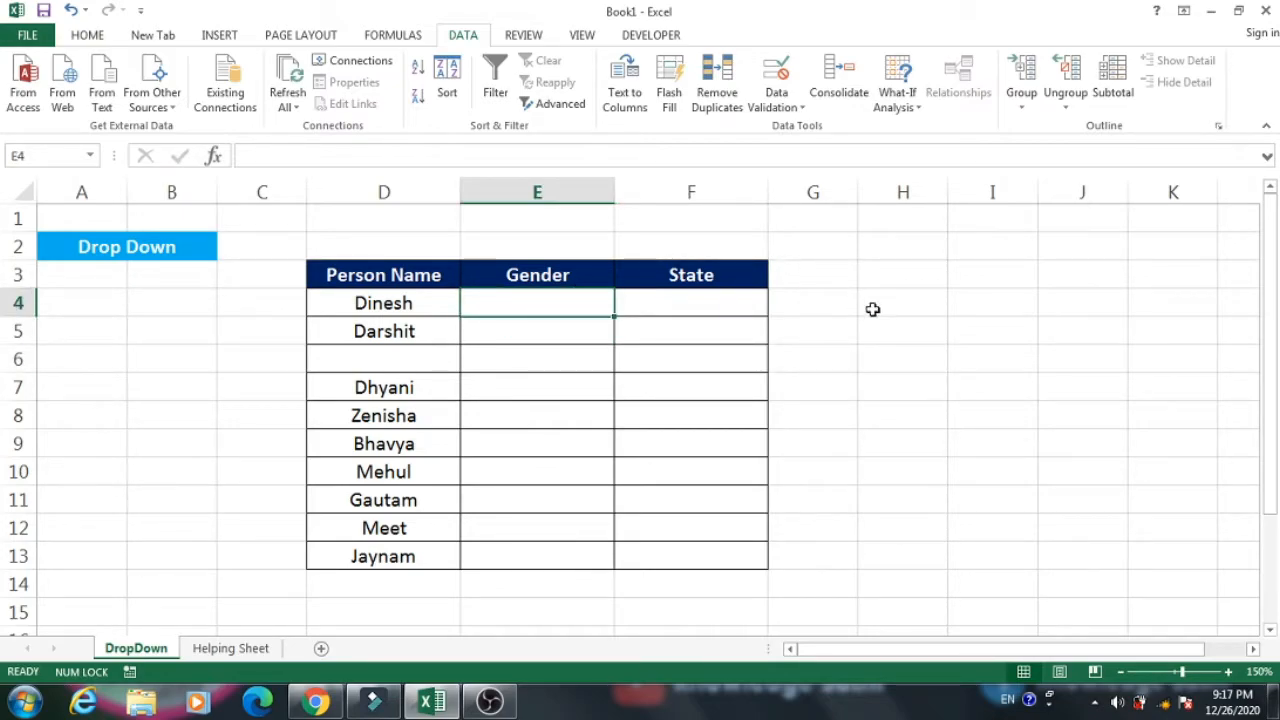
Enter the gender options Male, Female and Other in cells H5, H6 and H7.
{"action": "left_click", "coordinate": [884, 330]}
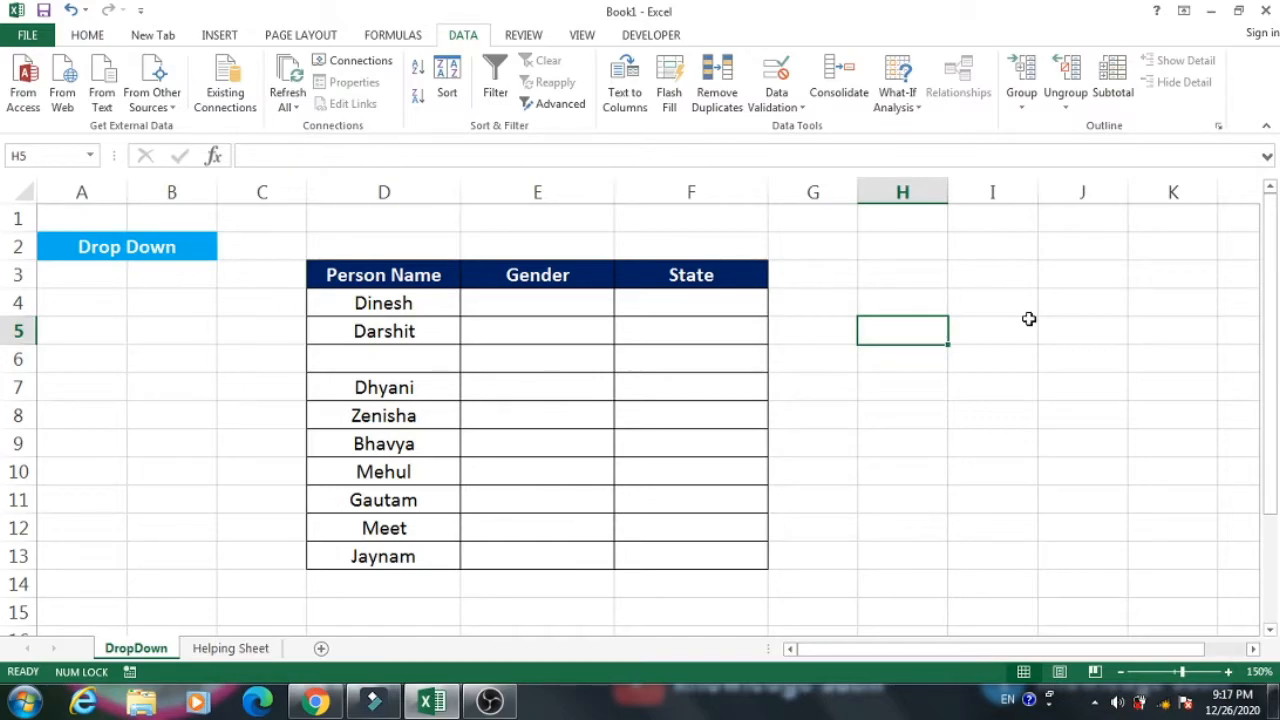
{"action": "type", "text": "m"}
{"action": "key", "text": "BackSpace"}
{"action": "type", "text": "Male"}
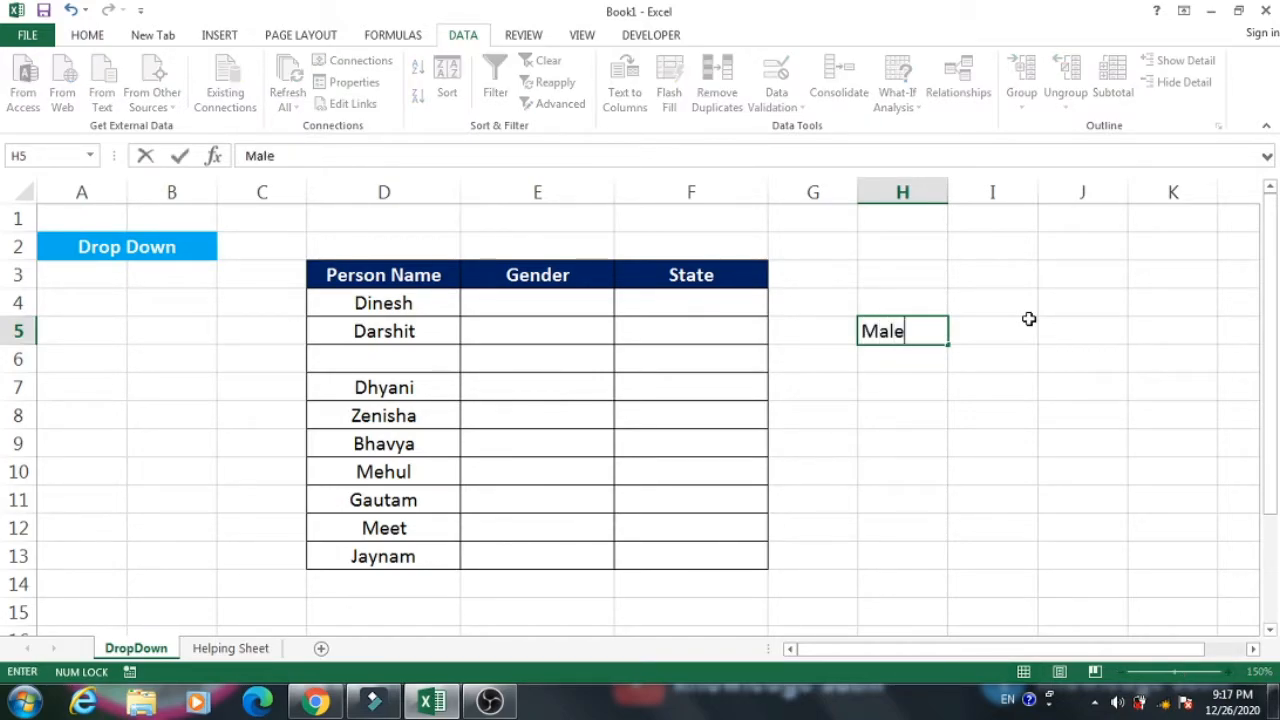
{"action": "key", "text": "Return"}
{"action": "type", "text": "Female"}
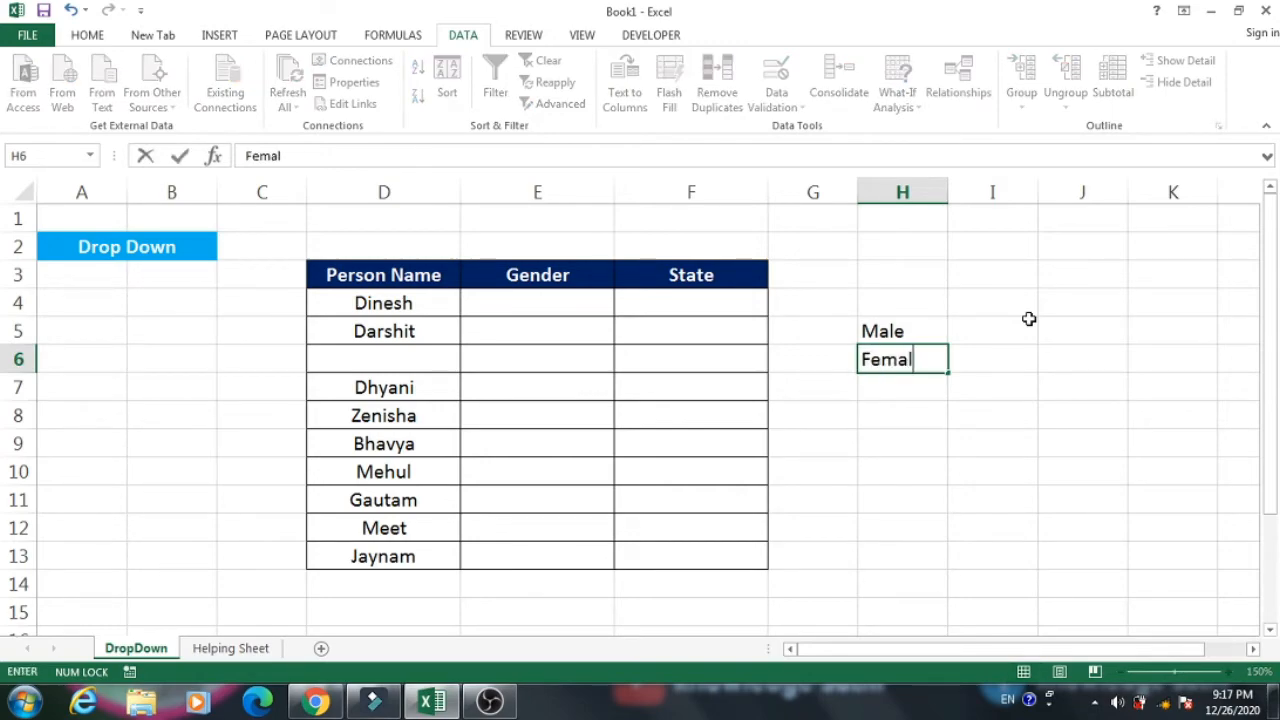
{"action": "key", "text": "Return"}
{"action": "type", "text": "Other"}
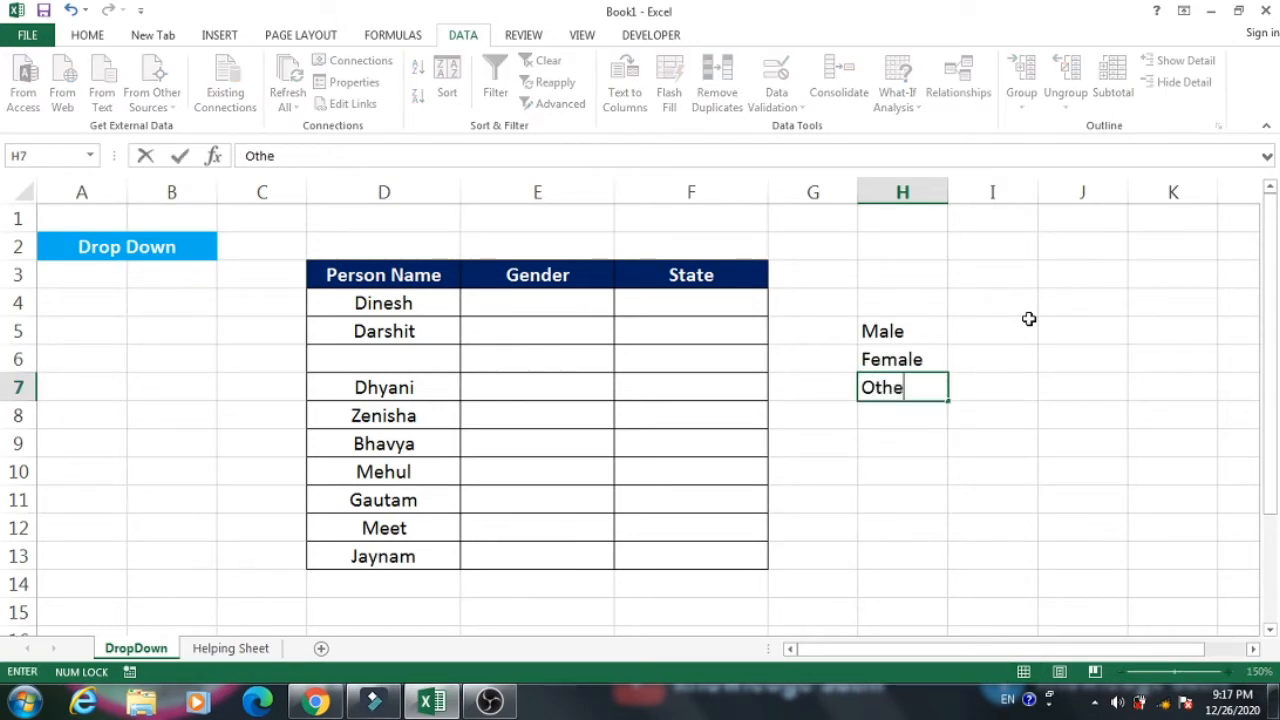
{"action": "key", "text": "Return"}
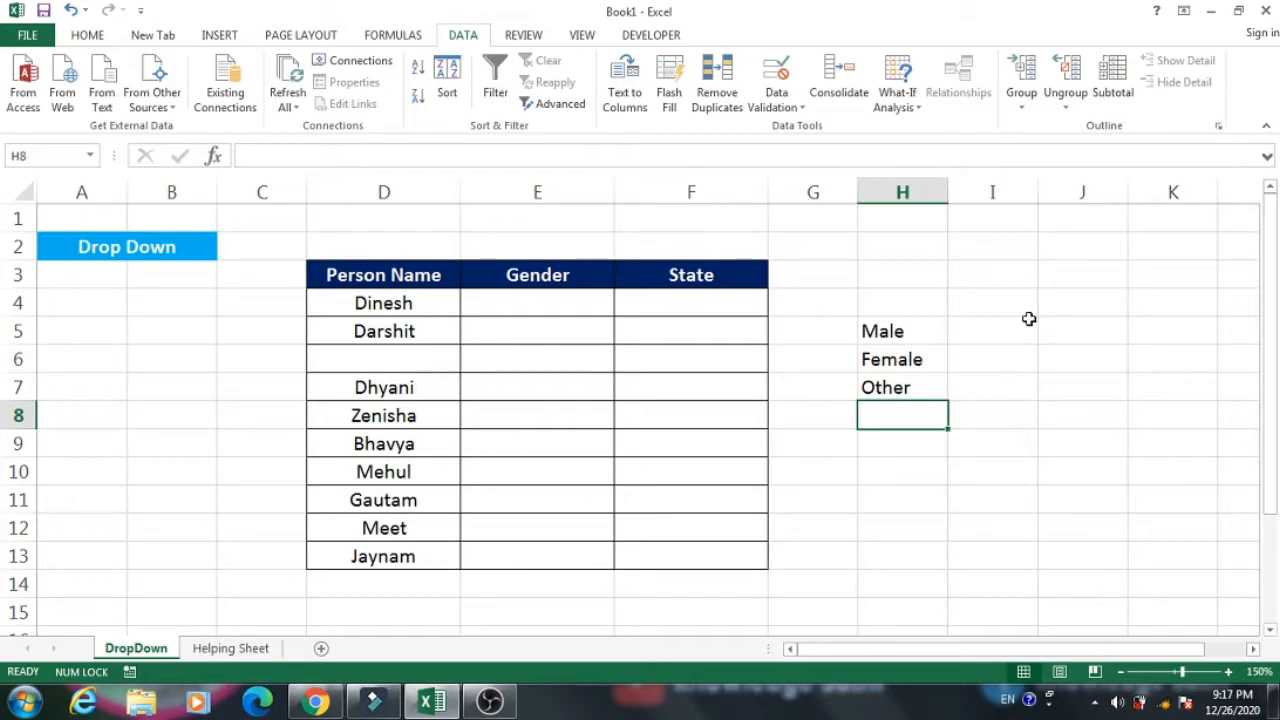
Set the data validation of the Gender cells E4:E13 to allow a List.
{"action": "key", "text": "Up"}
{"action": "key", "text": "Up"}
{"action": "key", "text": "Up"}
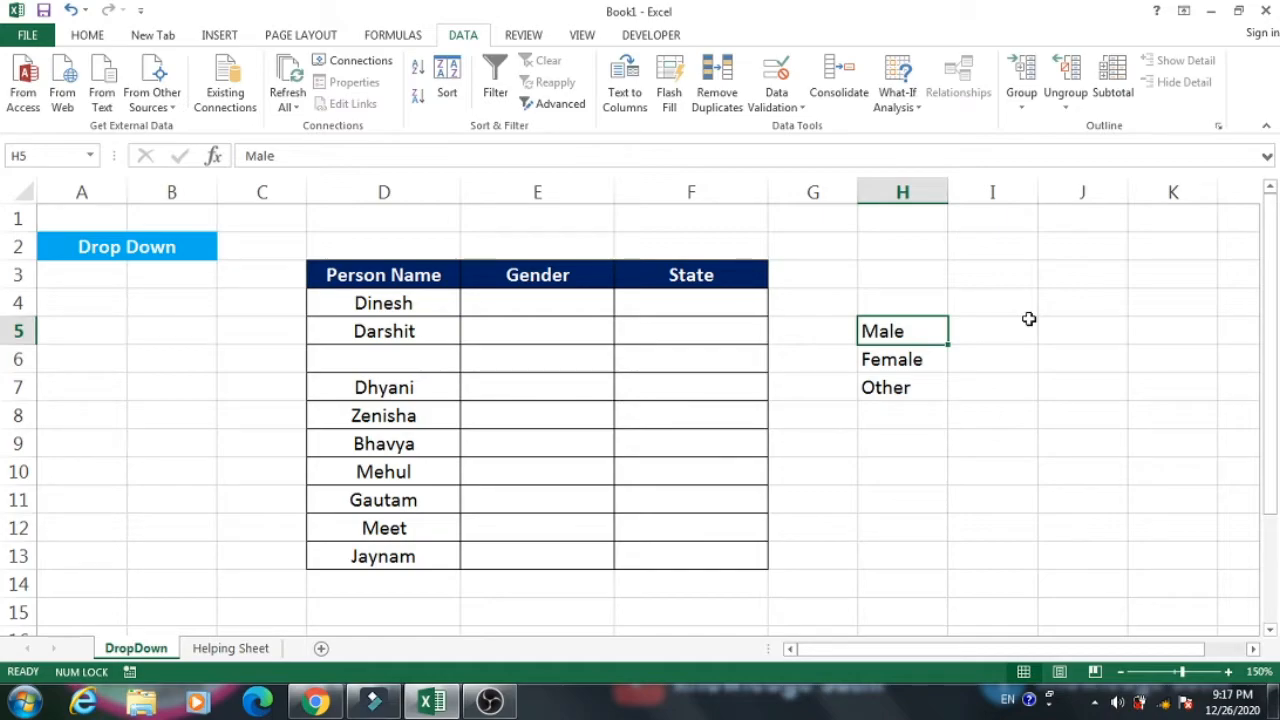
{"action": "key", "text": "Left"}
{"action": "key", "text": "Left"}
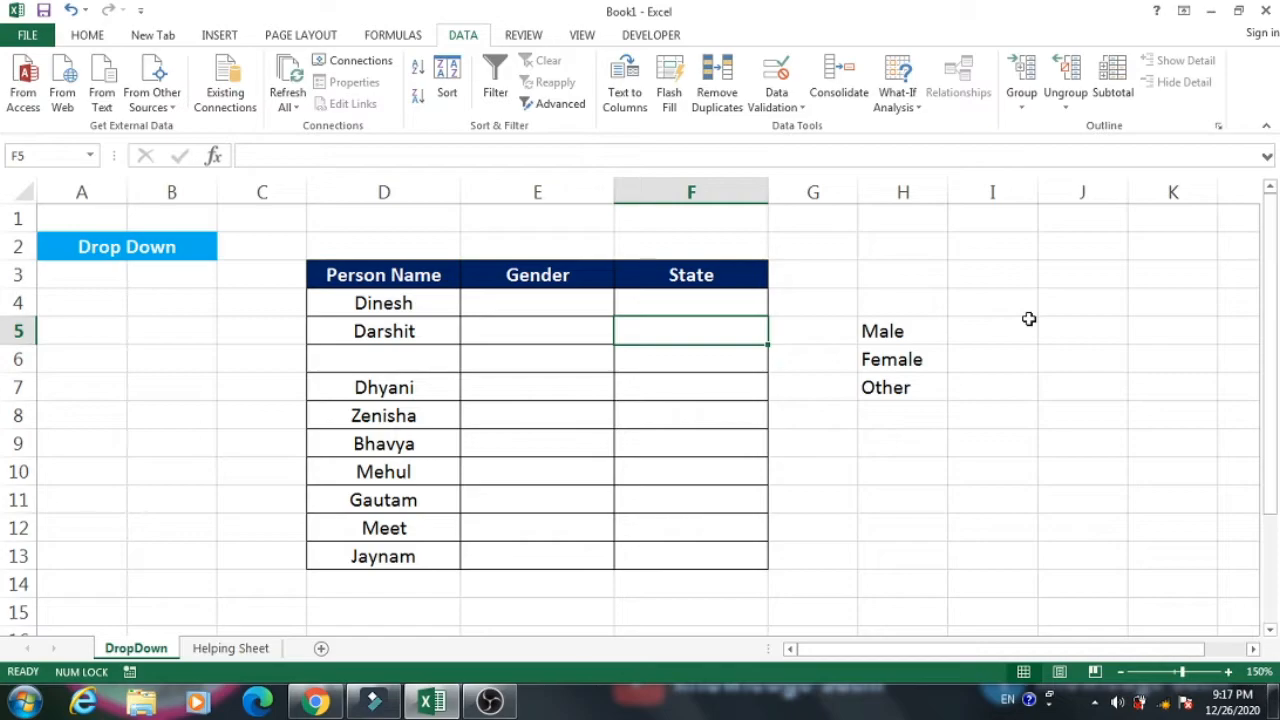
{"action": "key", "text": "Left"}
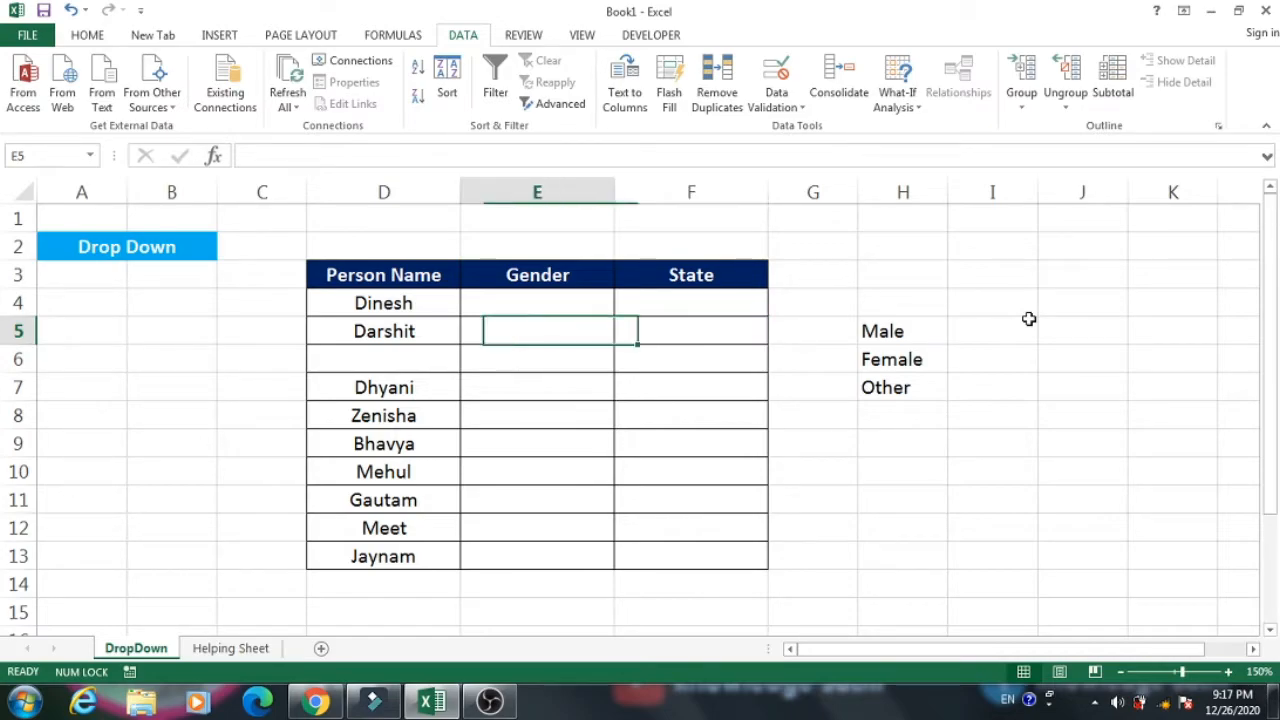
{"action": "key", "text": "Up"}
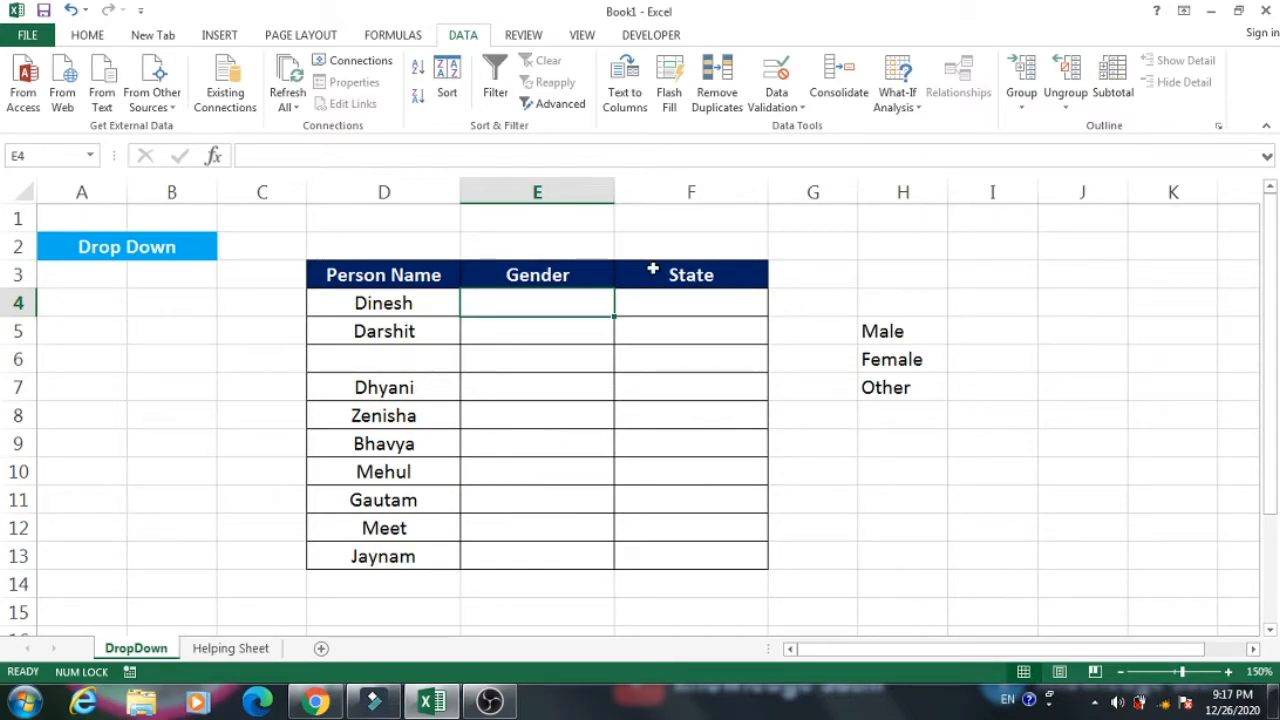
{"action": "left_click_drag", "start_coordinate": [571, 302], "coordinate": [570, 560]}
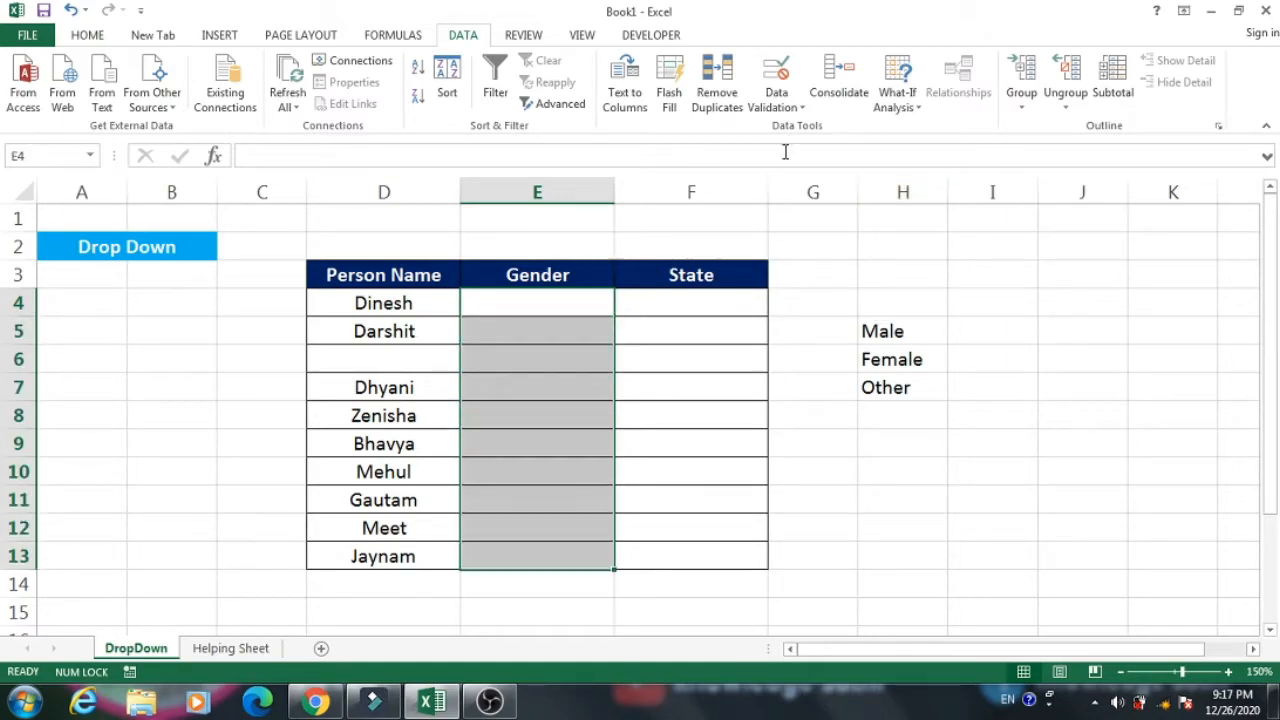
{"action": "left_click", "coordinate": [791, 108]}
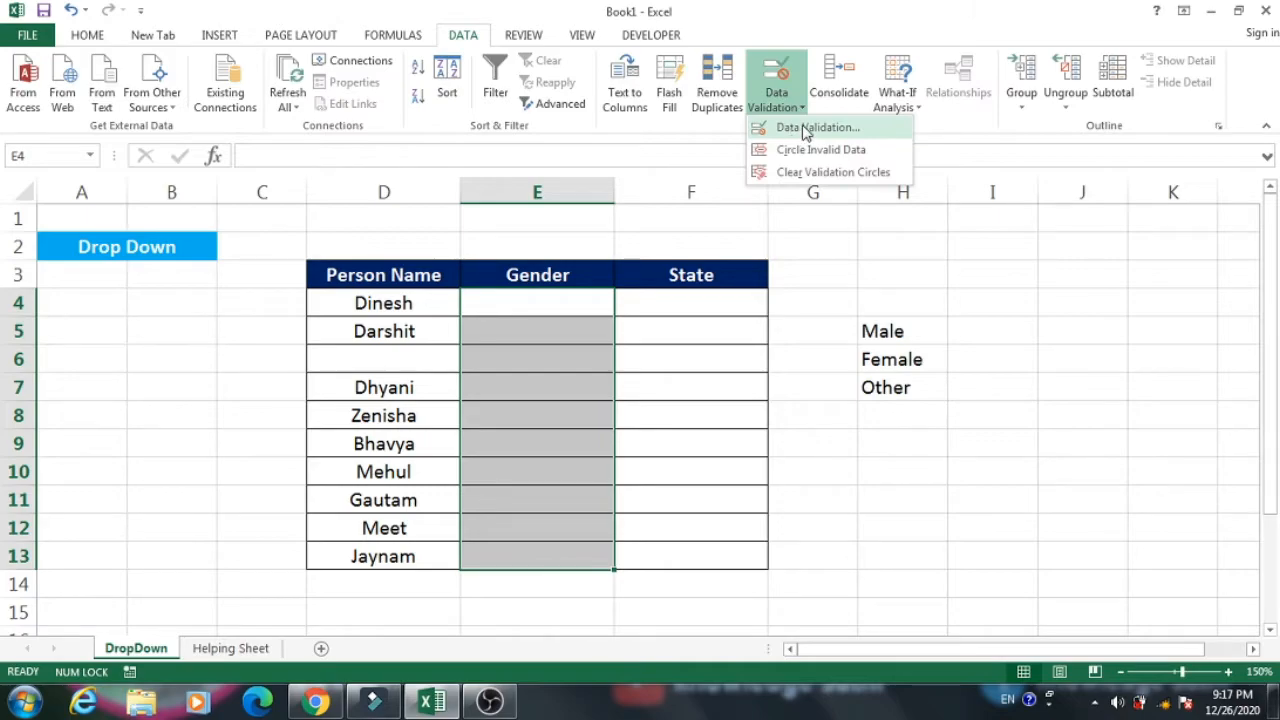
{"action": "left_click", "coordinate": [802, 128]}
{"action": "left_click", "coordinate": [515, 270]}
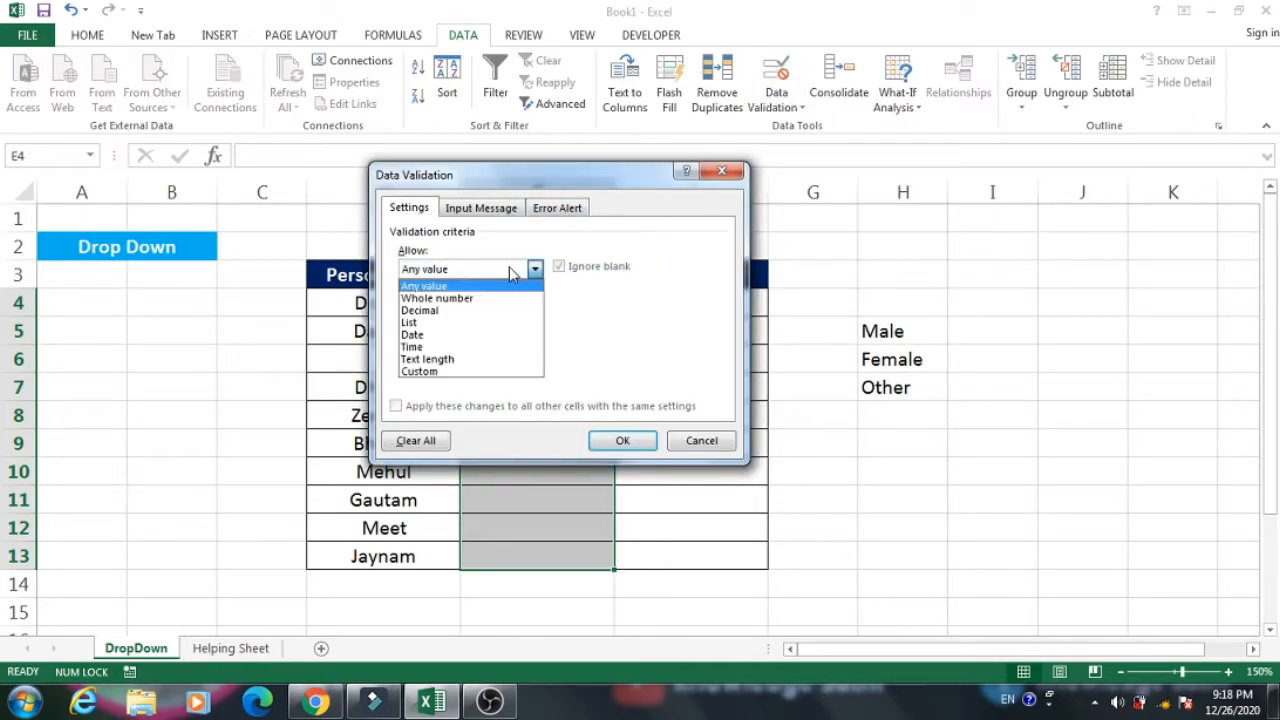
{"action": "left_click", "coordinate": [420, 328]}
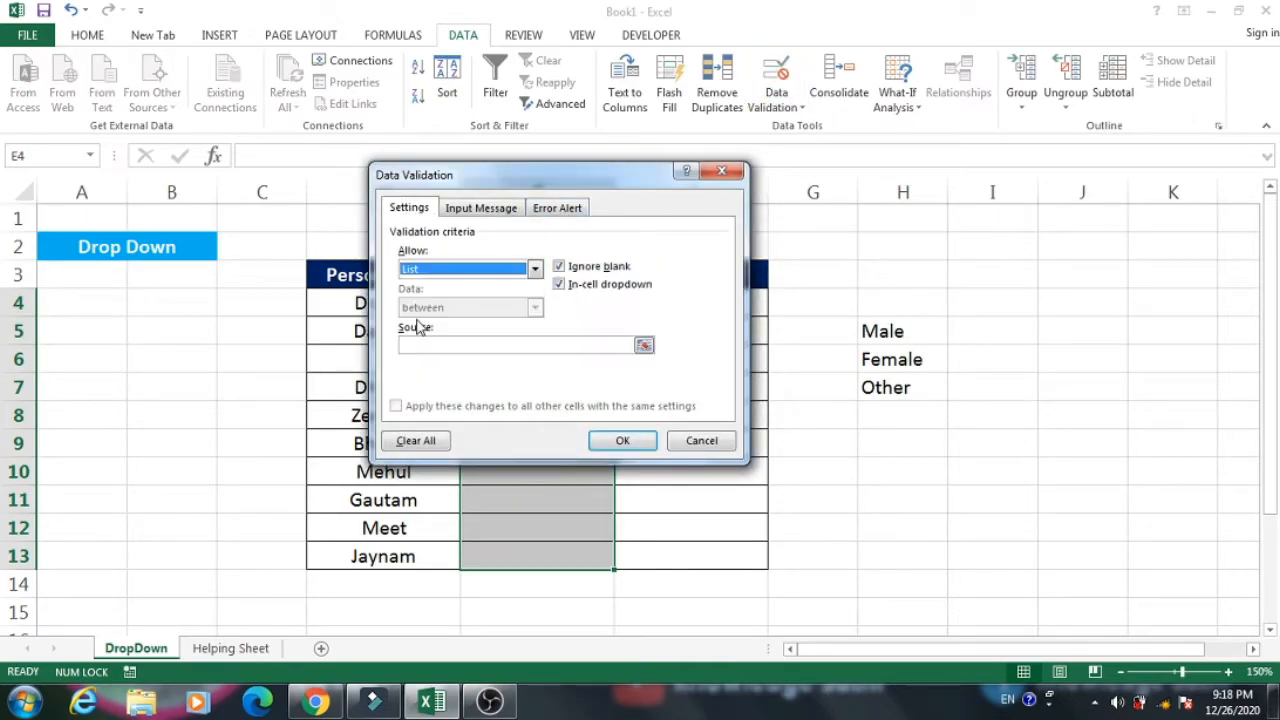
Enter "Male, Female, Other" directly as the list source and apply the validation.
{"action": "left_click", "coordinate": [468, 346]}
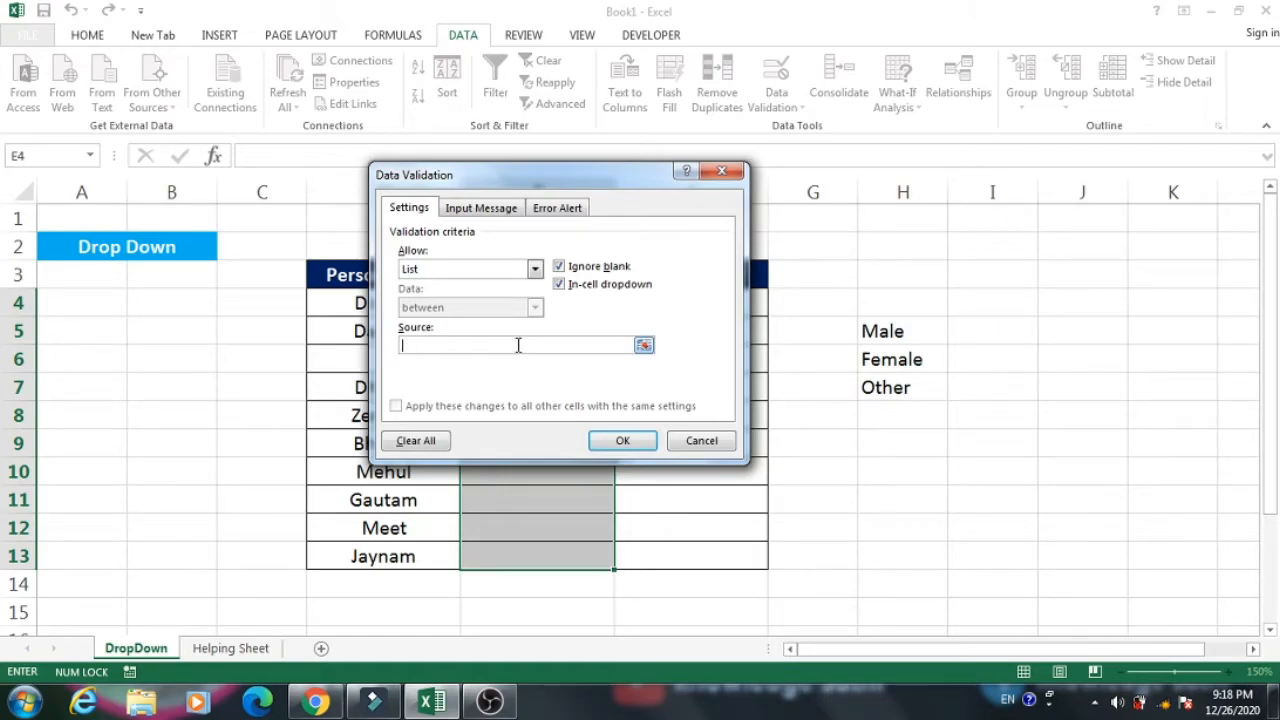
{"action": "left_click", "coordinate": [518, 345]}
{"action": "type", "text": "Male,"}
{"action": "type", "text": "Female, Other"}
{"action": "left_click", "coordinate": [622, 440]}
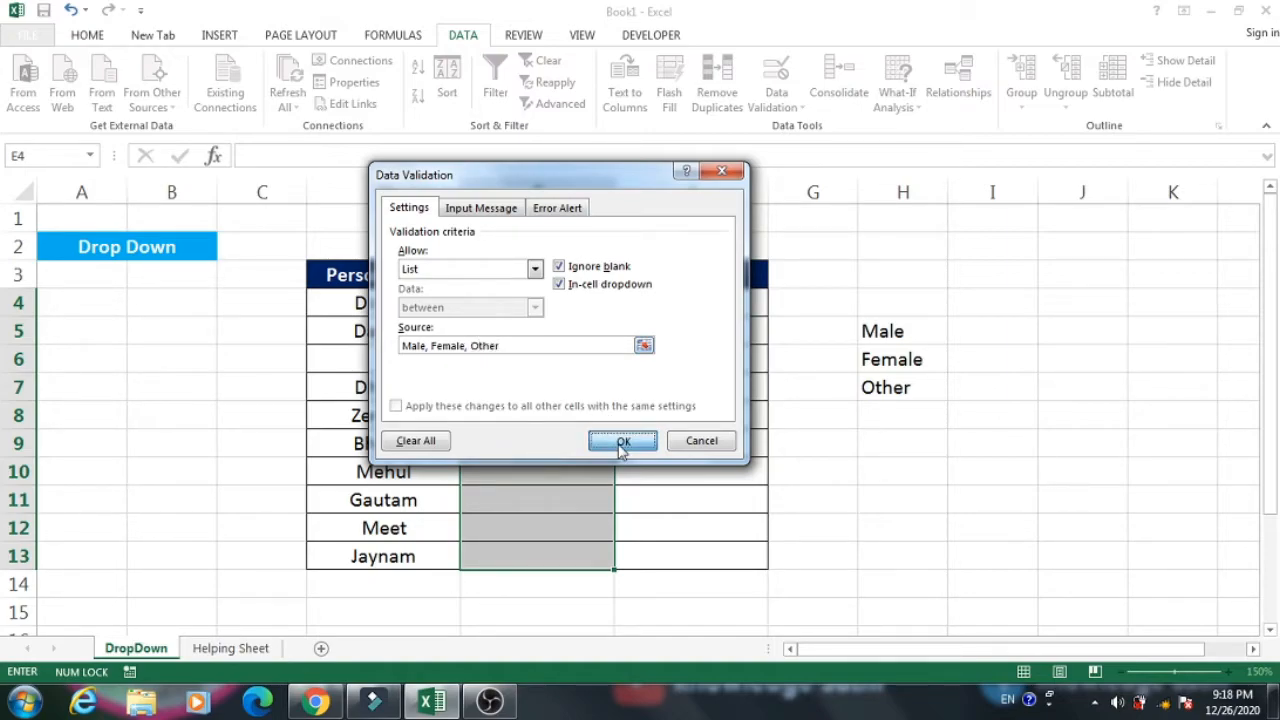
Use the new drop-down lists to set E4 to Female, E5 to Other and E6 to Male.
{"action": "left_click", "coordinate": [622, 307]}
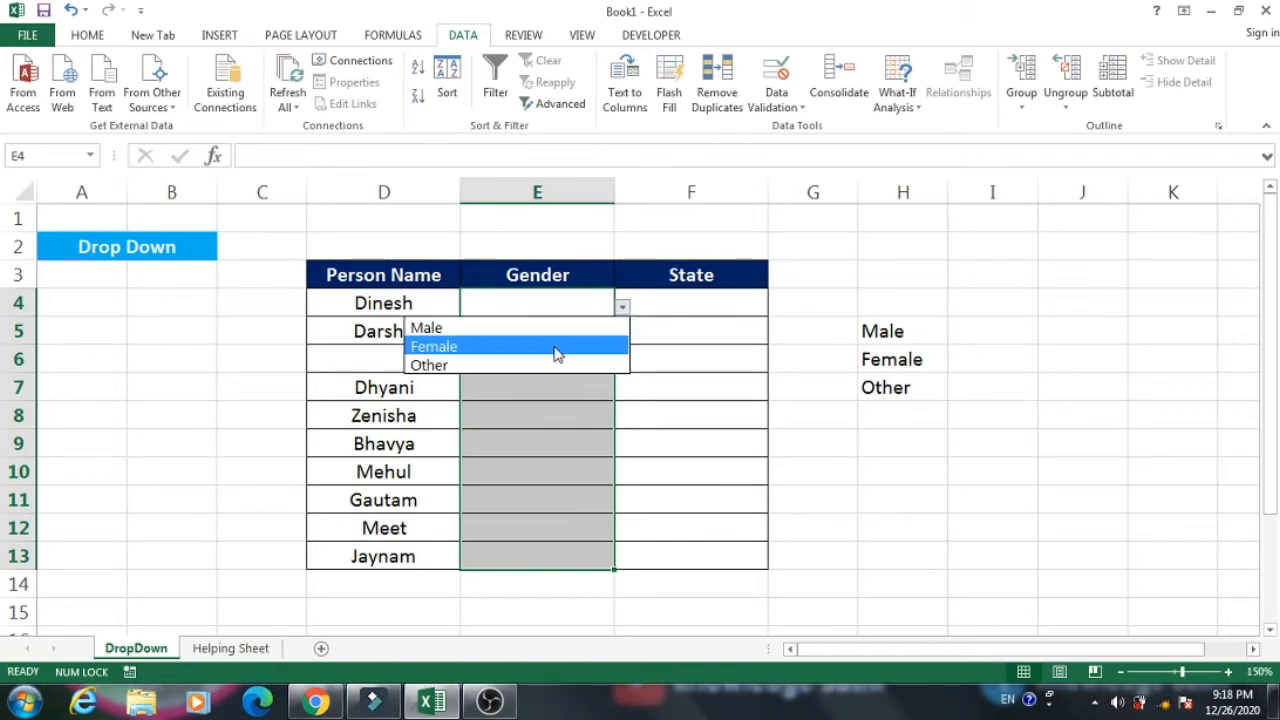
{"action": "left_click", "coordinate": [563, 349]}
{"action": "left_click", "coordinate": [597, 358]}
{"action": "left_click", "coordinate": [605, 331]}
{"action": "left_click", "coordinate": [622, 334]}
{"action": "left_click", "coordinate": [529, 396]}
{"action": "left_click", "coordinate": [530, 378]}
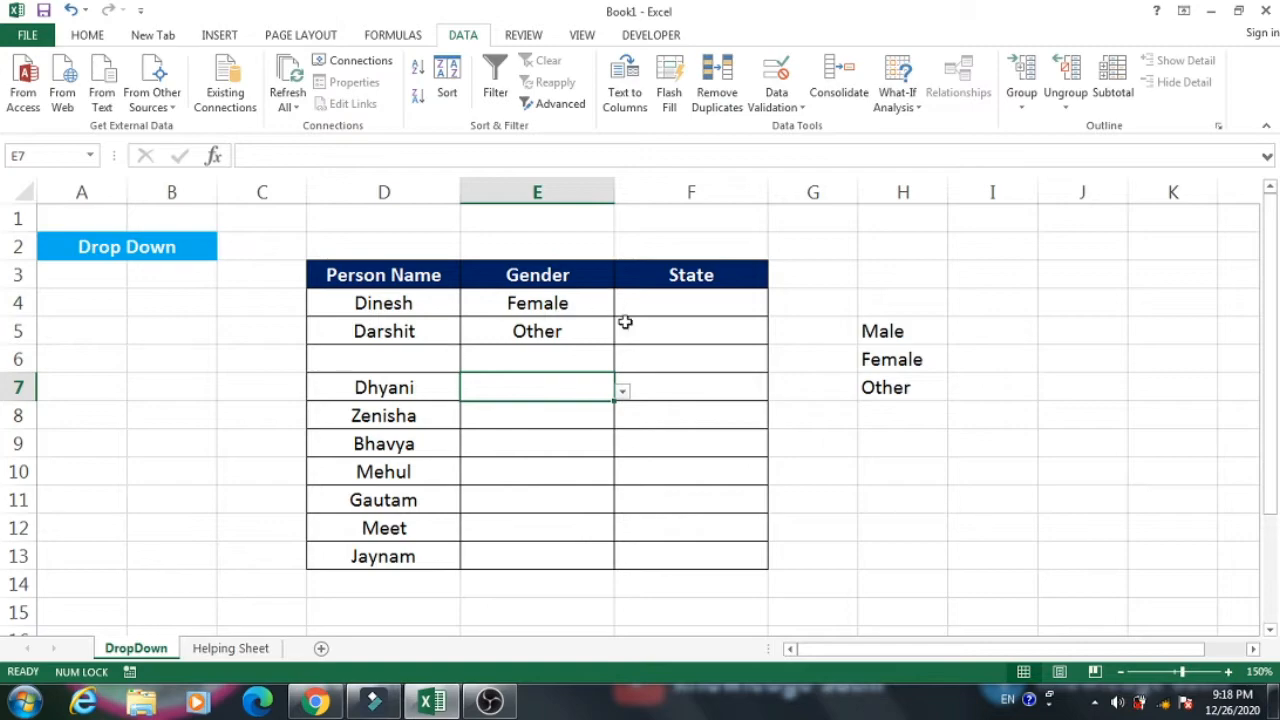
{"action": "left_click", "coordinate": [560, 355]}
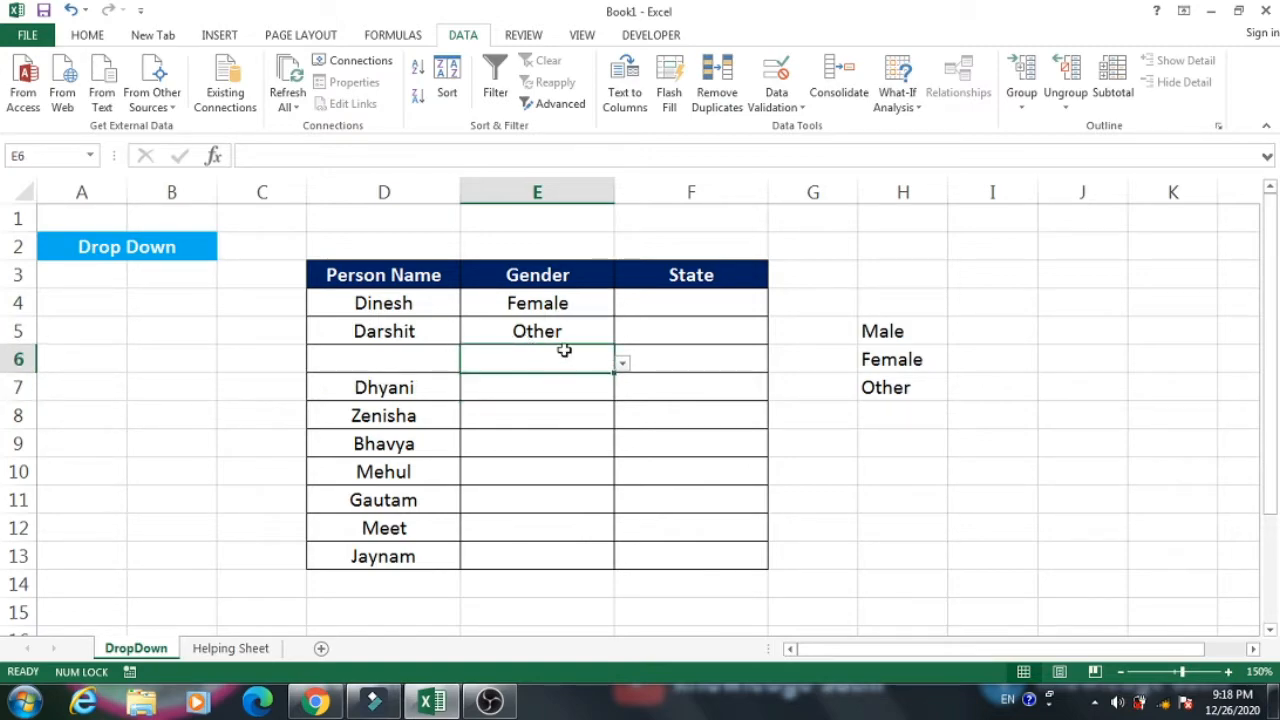
{"action": "left_click", "coordinate": [622, 364]}
{"action": "left_click", "coordinate": [598, 384]}
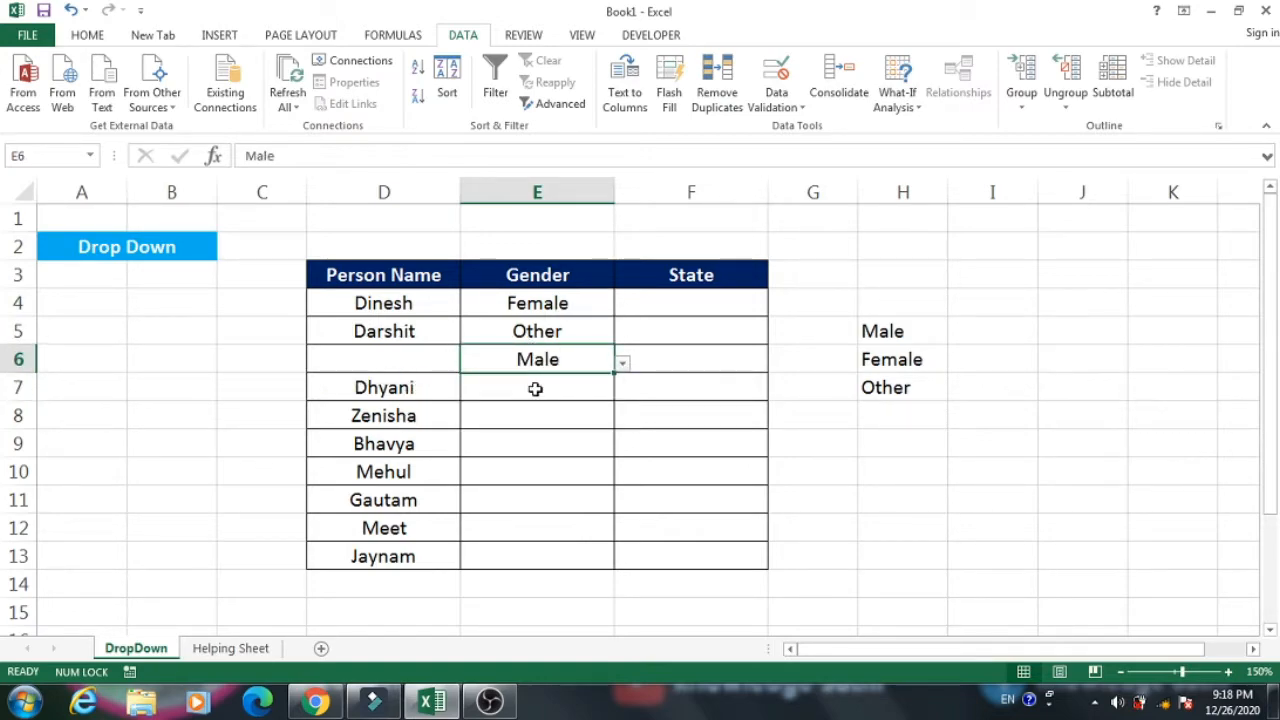
Delete the whole sheet row 6, which has no person name, and insert a blank row in its place.
{"action": "left_click", "coordinate": [390, 410]}
{"action": "left_click", "coordinate": [497, 366]}
{"action": "left_click", "coordinate": [20, 359]}
{"action": "right_click", "coordinate": [20, 359]}
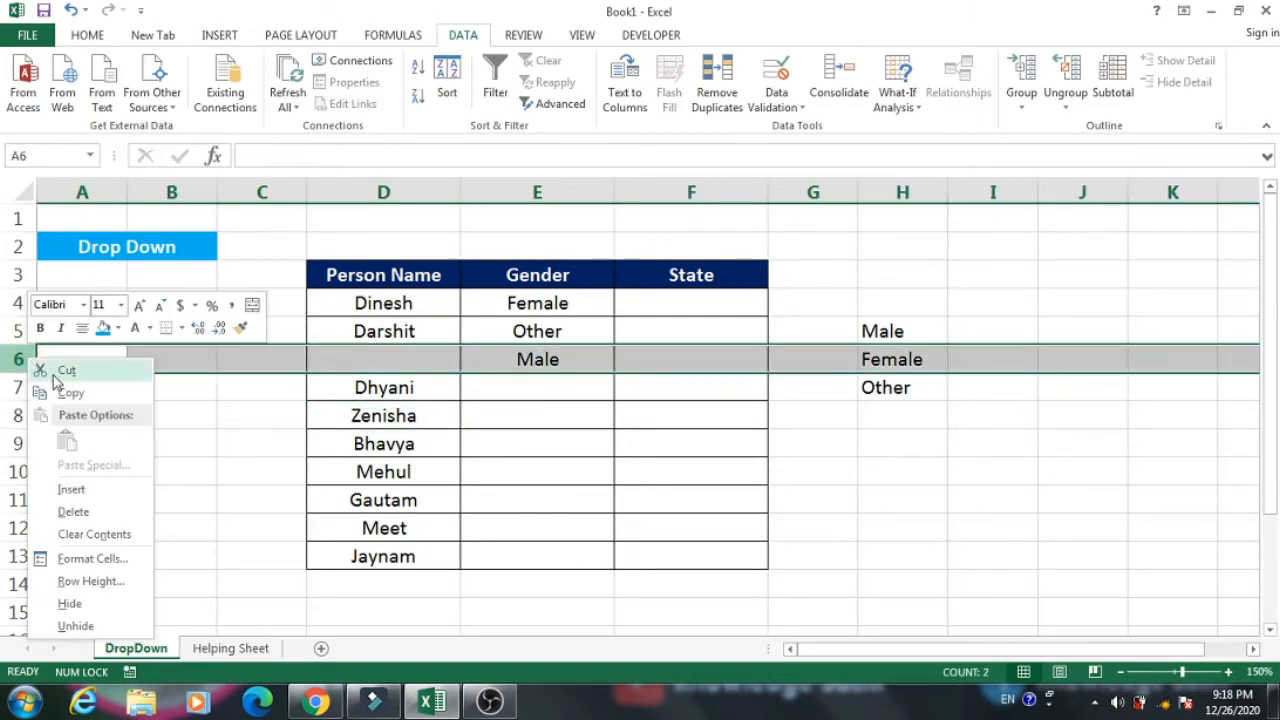
{"action": "left_click", "coordinate": [100, 512]}
{"action": "left_click", "coordinate": [512, 440]}
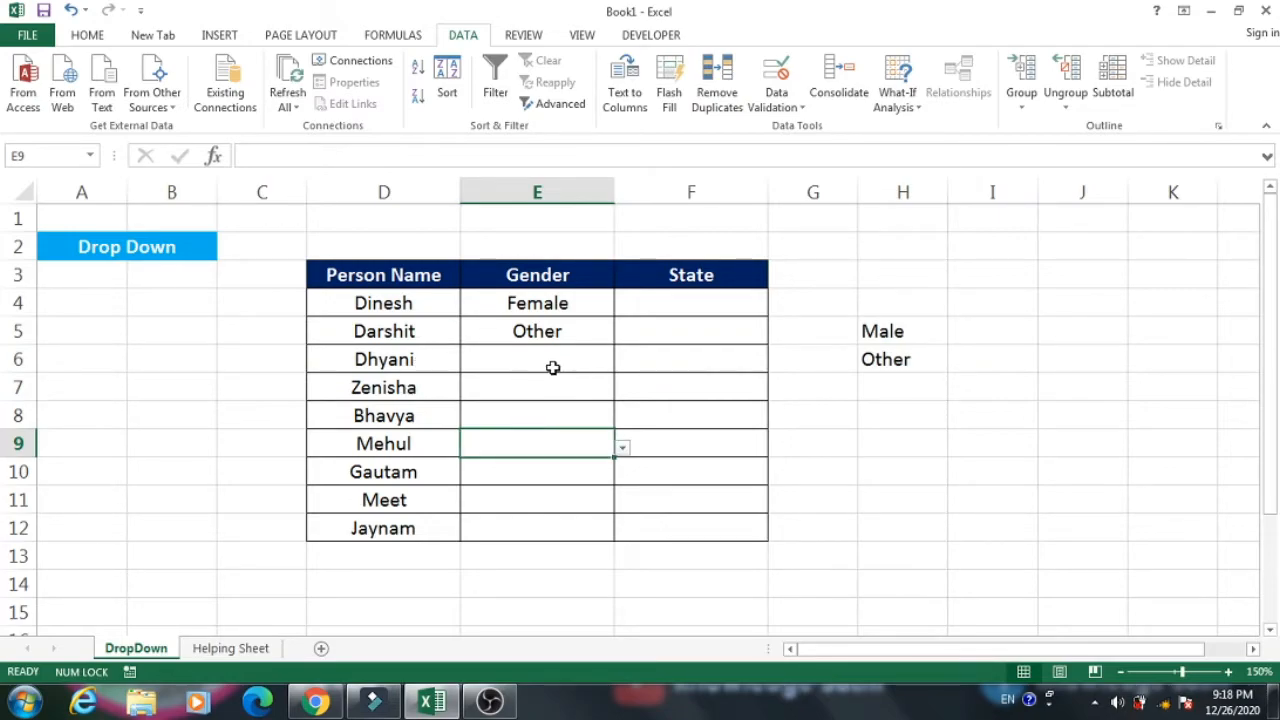
{"action": "right_click", "coordinate": [17, 359]}
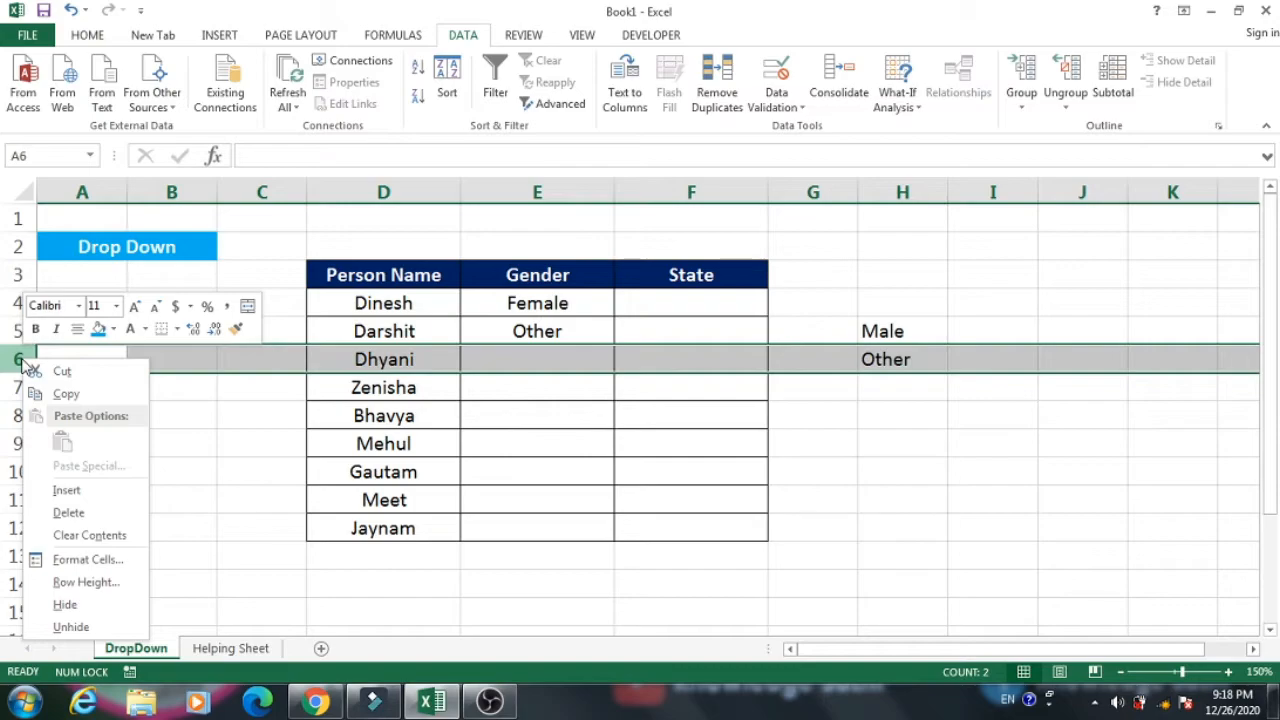
{"action": "left_click", "coordinate": [99, 487]}
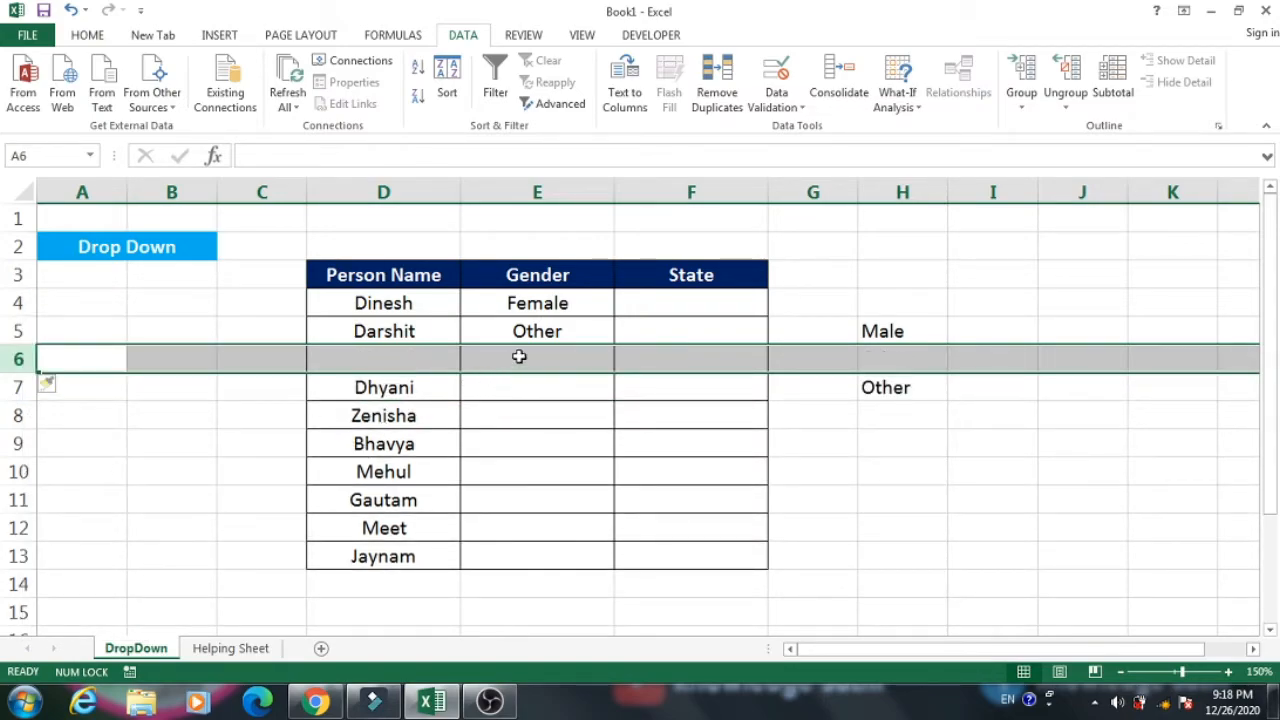
{"action": "left_click", "coordinate": [512, 358]}
Test the drop-down list in E4 by choosing Other and finally Male.
{"action": "left_click", "coordinate": [572, 304]}
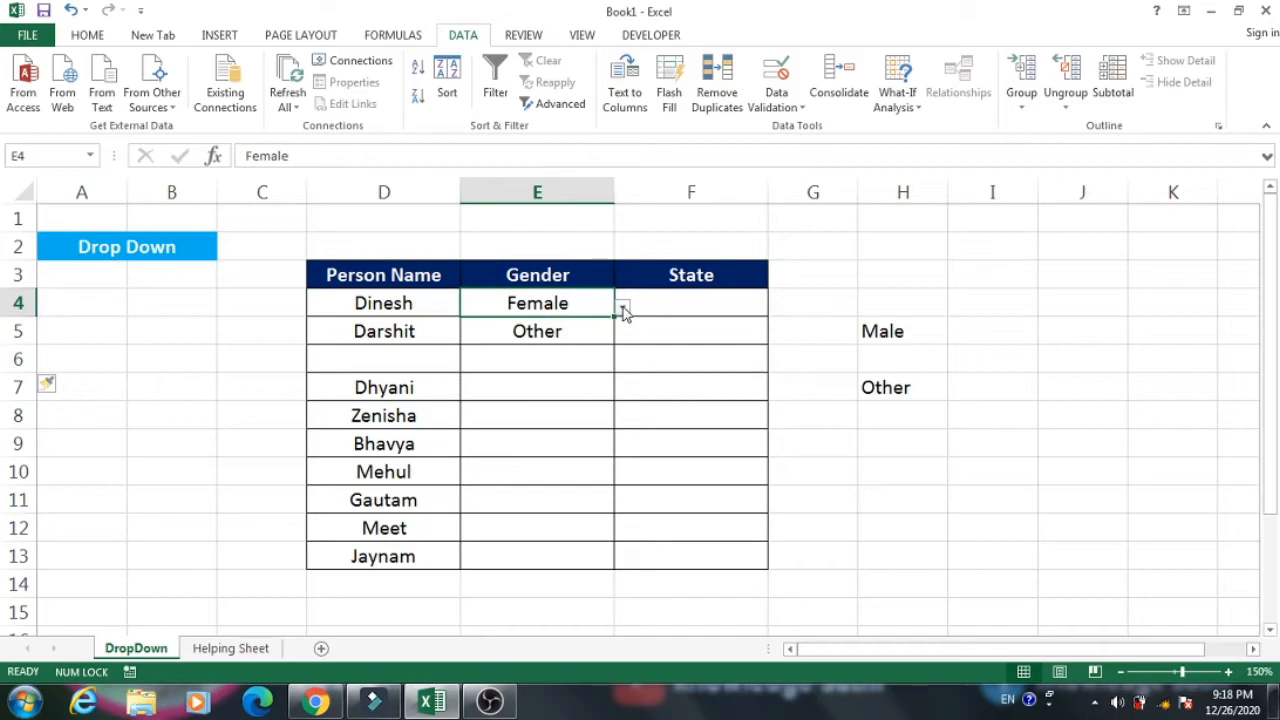
{"action": "left_click", "coordinate": [622, 307]}
{"action": "left_click", "coordinate": [486, 365]}
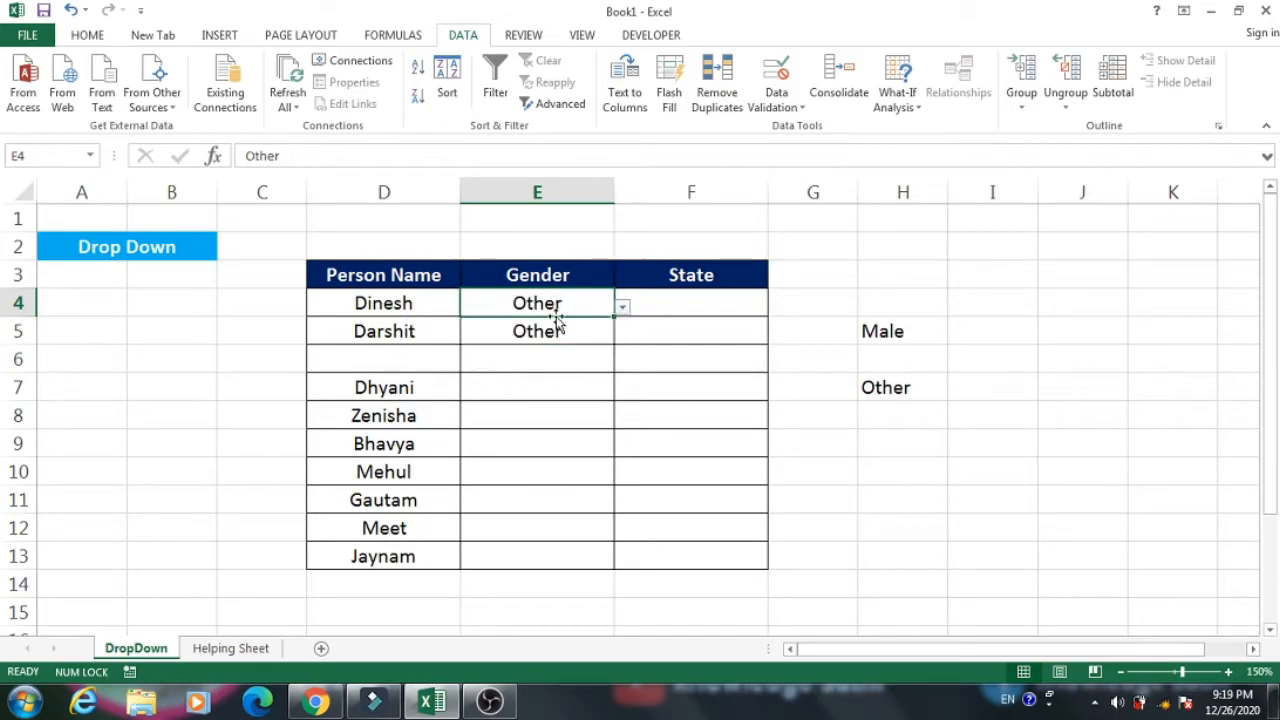
{"action": "left_click", "coordinate": [622, 307]}
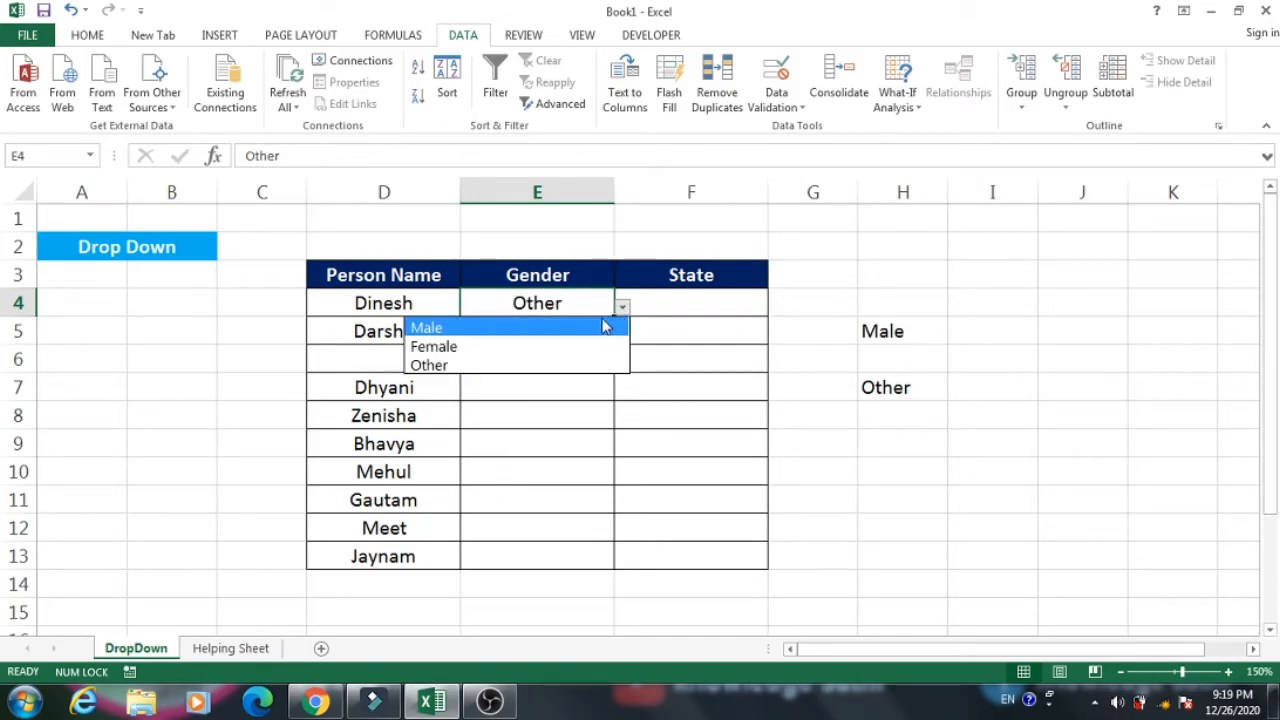
{"action": "left_click", "coordinate": [558, 336]}
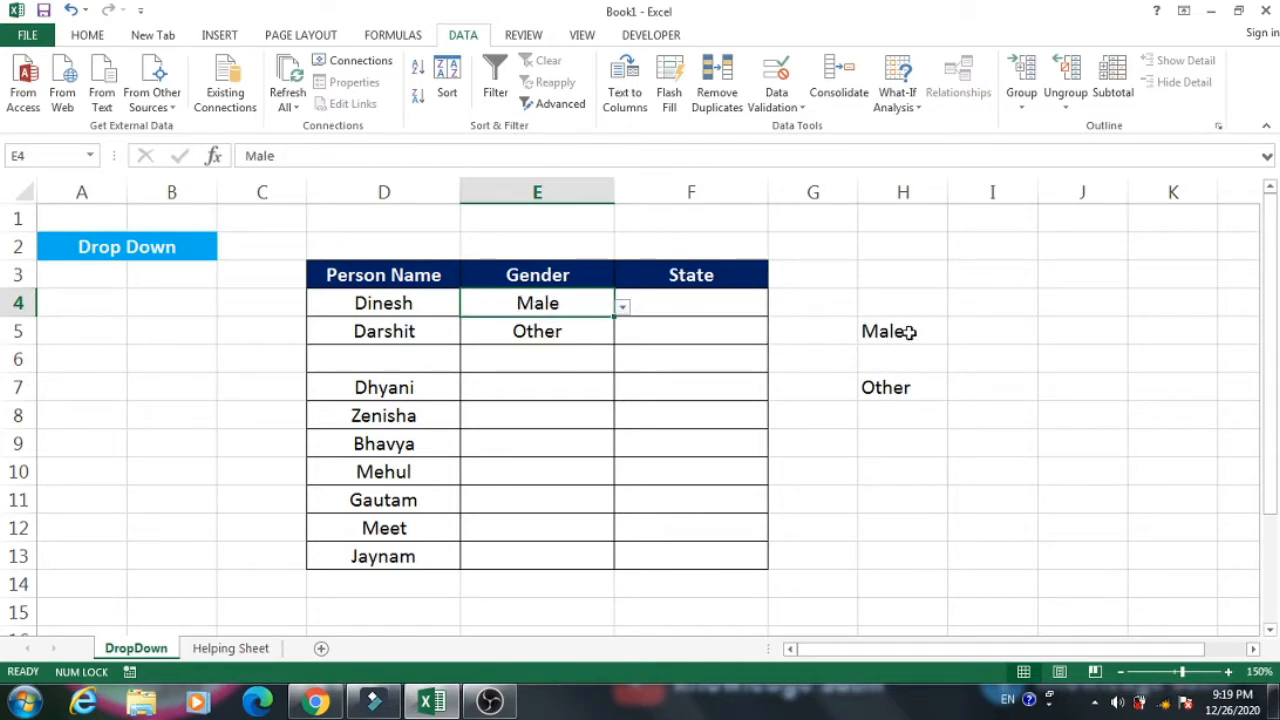
Clear the remaining gender options from the helper cells H5:H7.
{"action": "left_click_drag", "start_coordinate": [897, 326], "coordinate": [903, 386]}
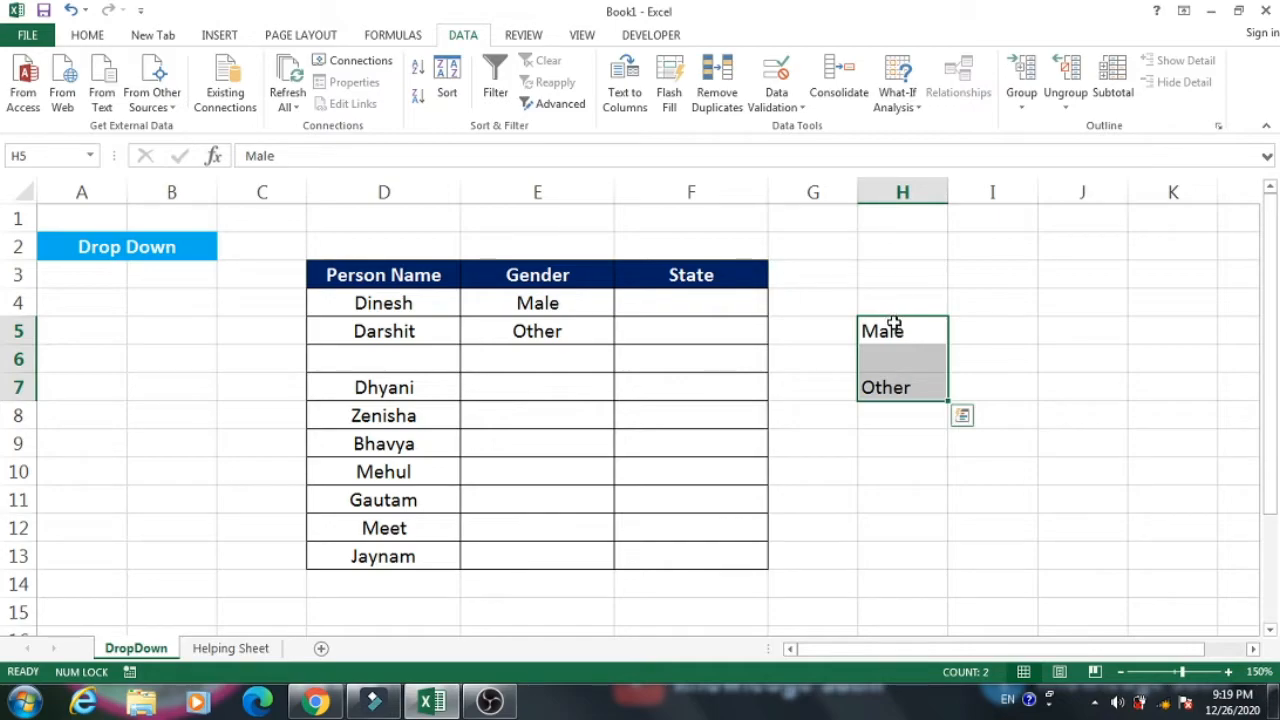
{"action": "key", "text": "Delete"}
{"action": "left_click", "coordinate": [584, 312]}
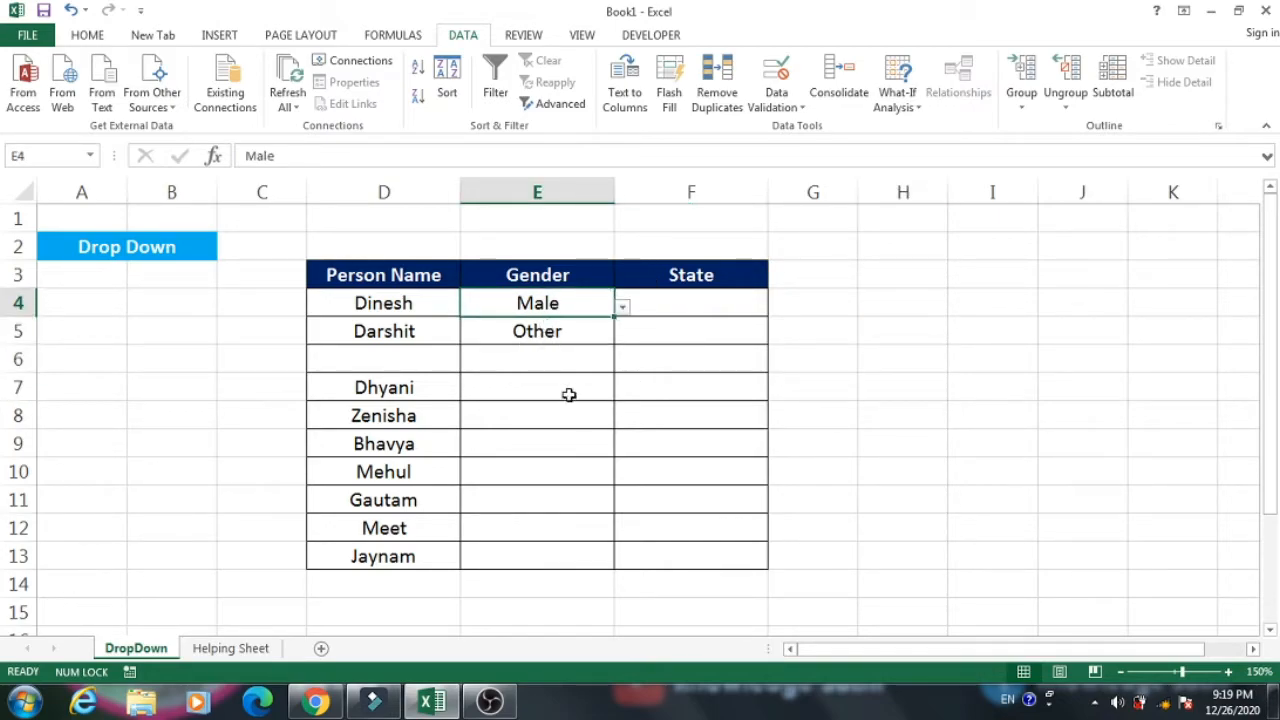
Delete the blank row 6 from the sheet.
{"action": "left_click", "coordinate": [550, 326]}
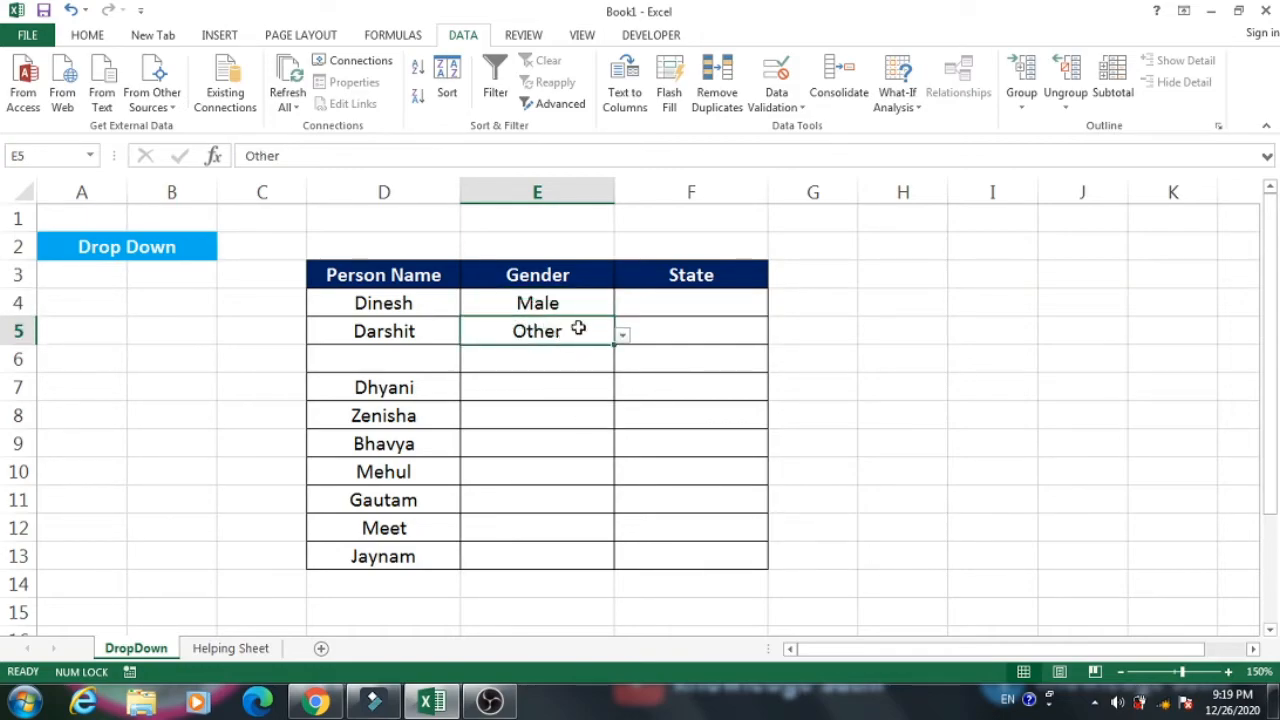
{"action": "left_click", "coordinate": [16, 359]}
{"action": "right_click", "coordinate": [18, 362]}
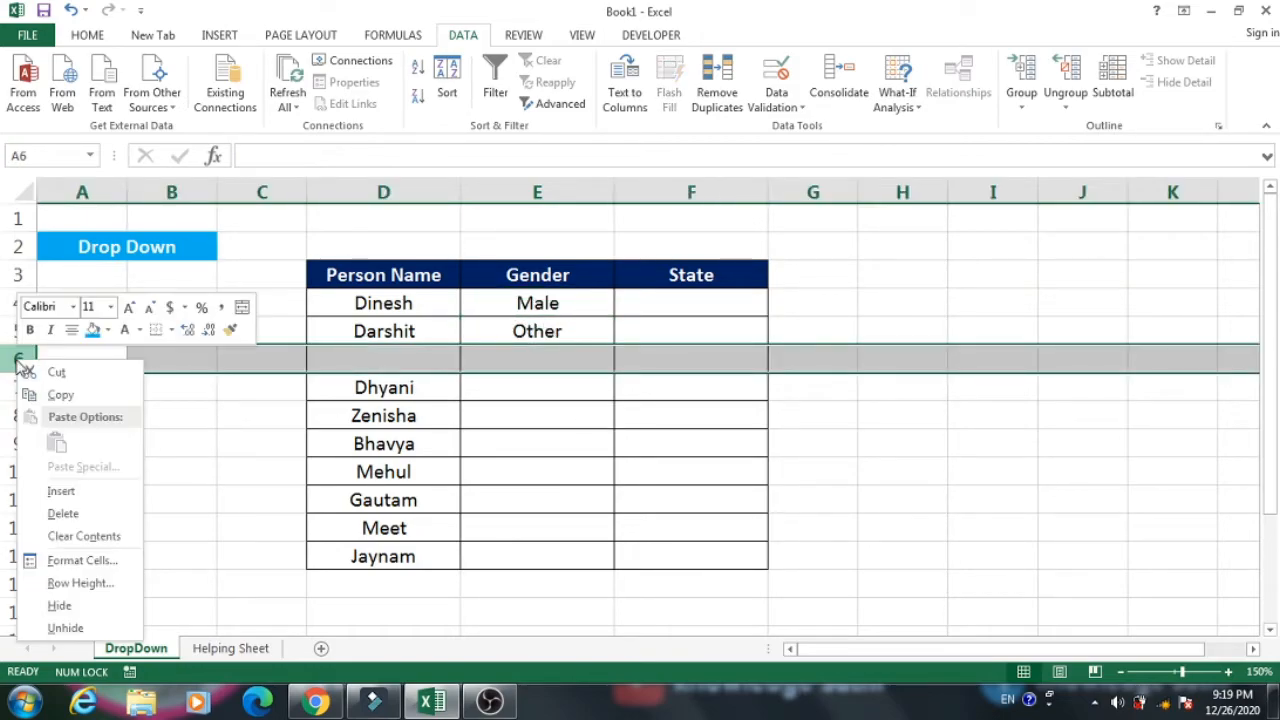
{"action": "left_click", "coordinate": [62, 513]}
{"action": "left_click", "coordinate": [438, 389]}
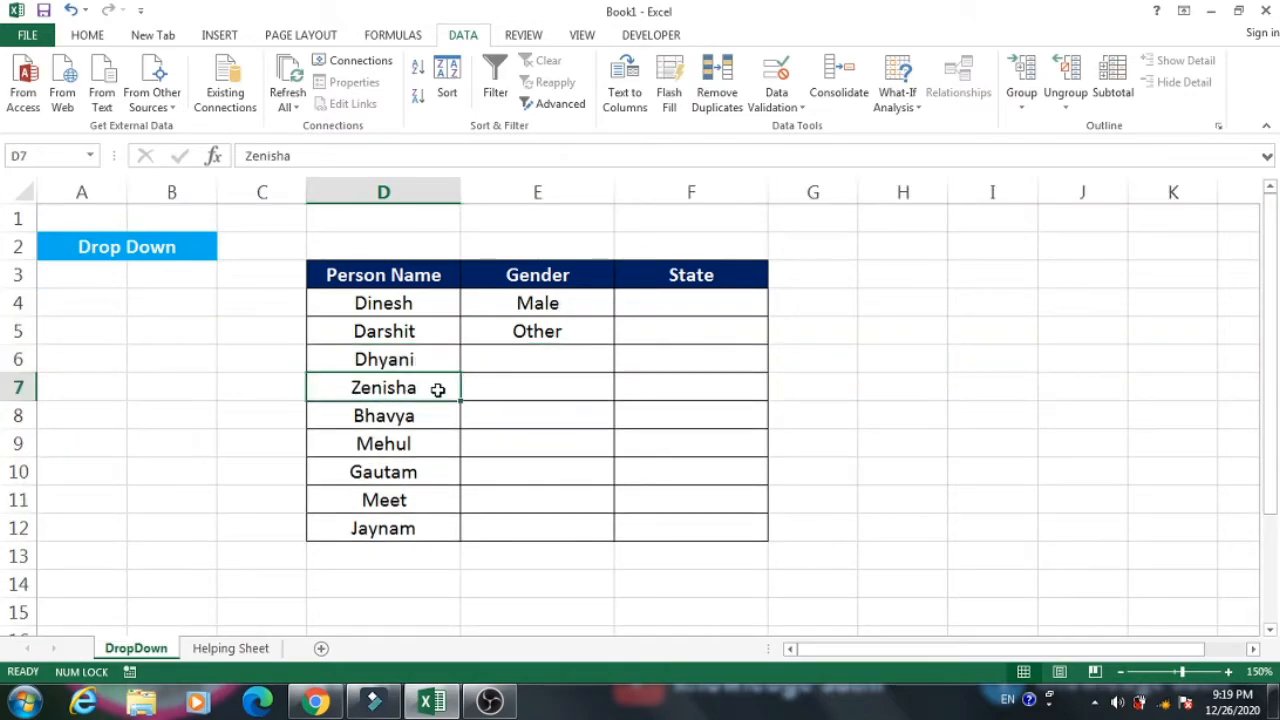
Choose Male from the drop-down list in E5.
{"action": "left_click", "coordinate": [580, 332]}
{"action": "left_click", "coordinate": [622, 338]}
{"action": "left_click", "coordinate": [578, 357]}
{"action": "left_click", "coordinate": [713, 316]}
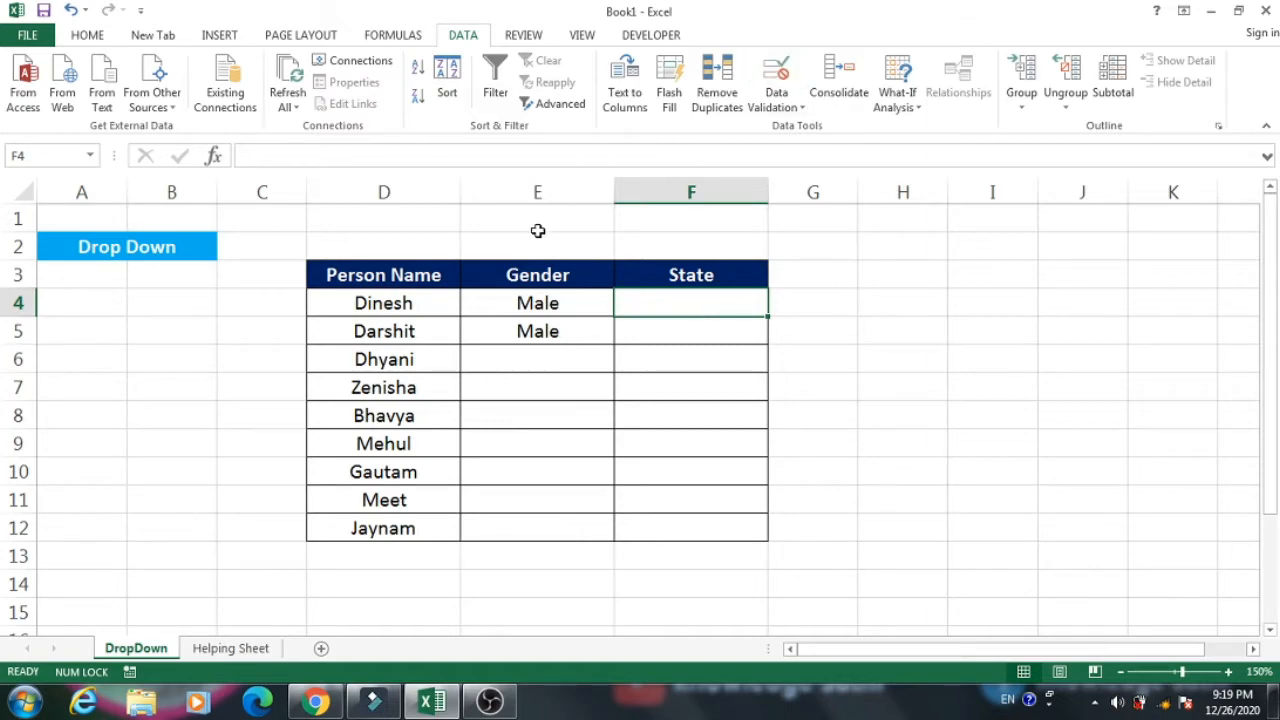
Review the list source in the data validation settings of E4 and close them without changing anything.
{"action": "left_click", "coordinate": [567, 303]}
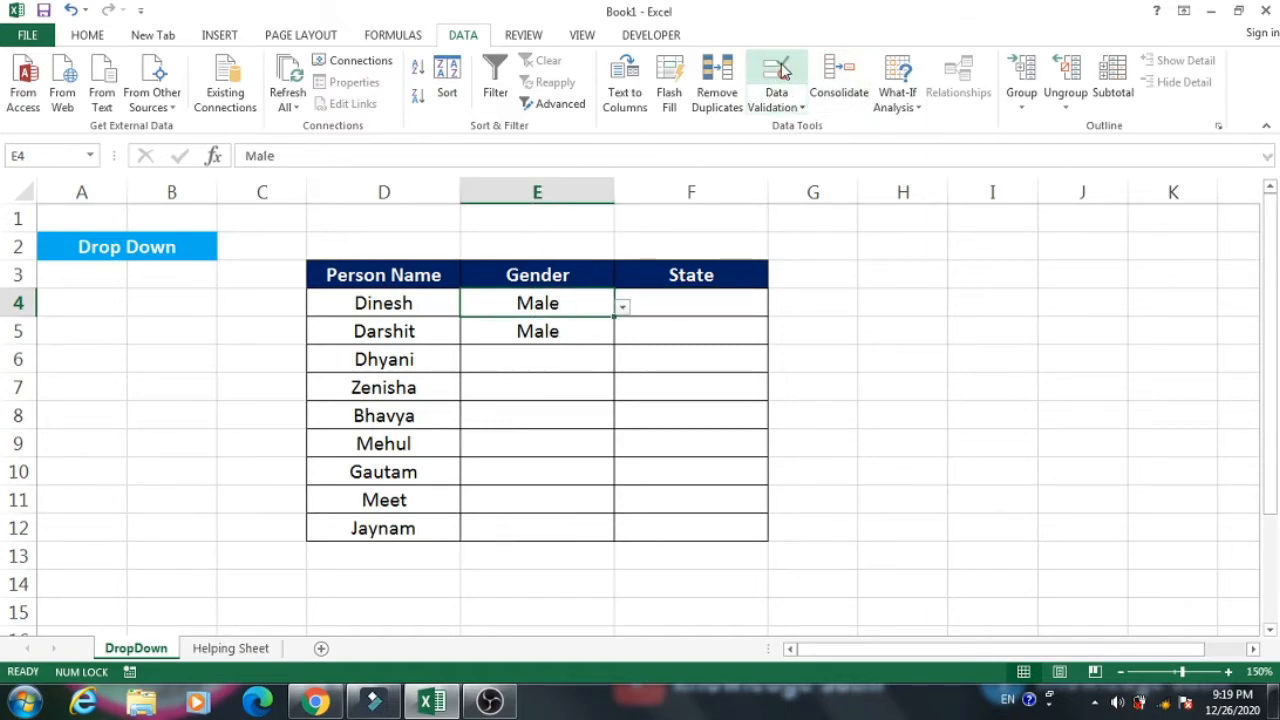
{"action": "left_click", "coordinate": [778, 74]}
{"action": "left_click", "coordinate": [548, 345]}
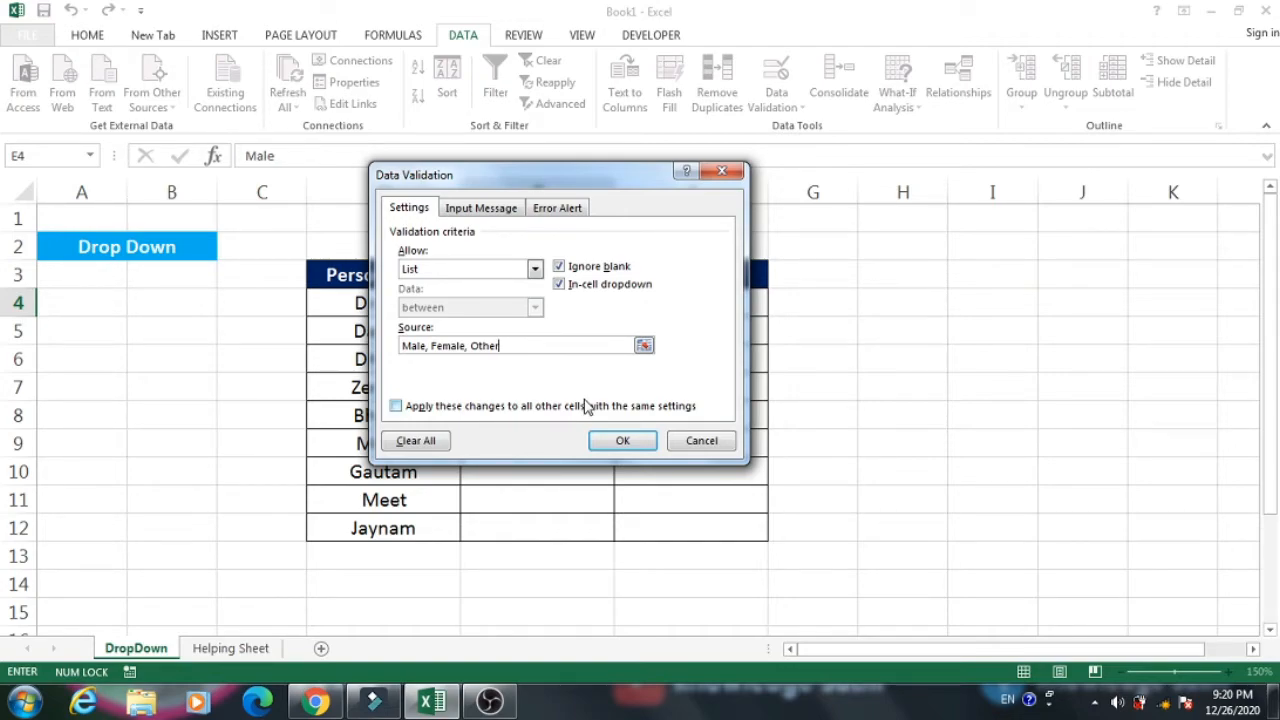
{"action": "left_click", "coordinate": [623, 440]}
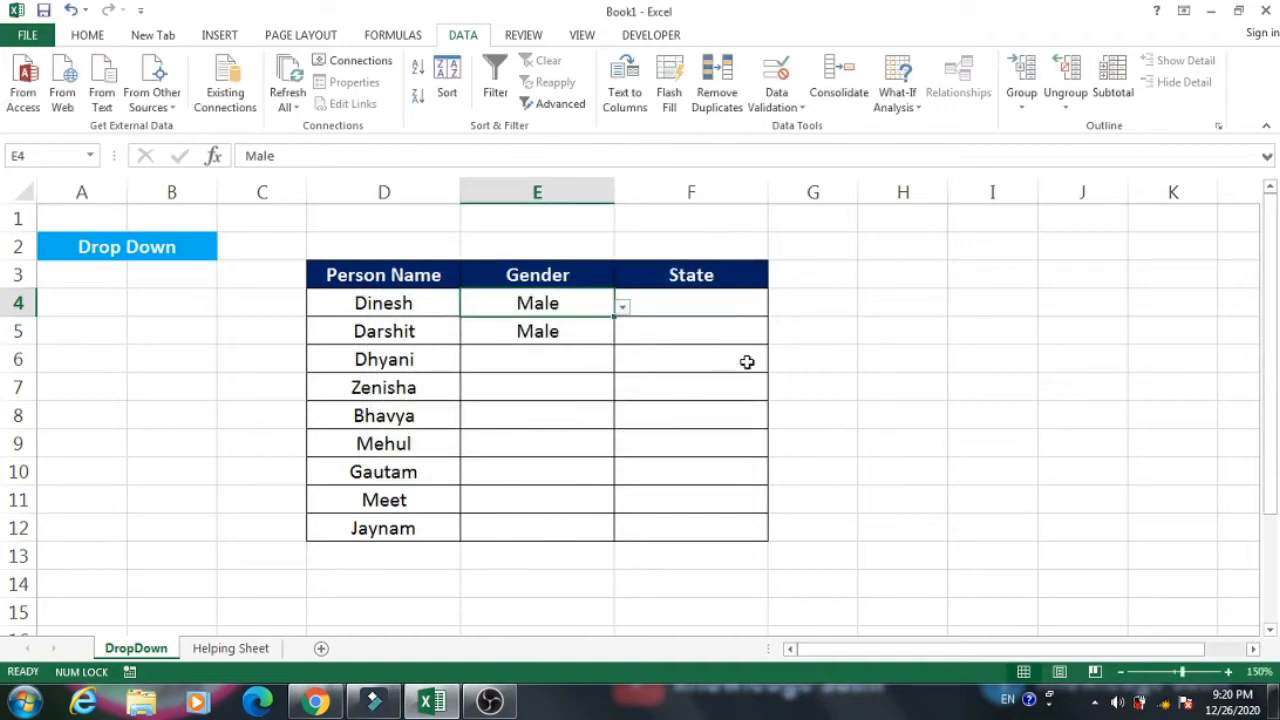
Look over the state names in B3:B13 of the Helping Sheet and return to F4 on the DropDown sheet.
{"action": "left_click", "coordinate": [727, 302]}
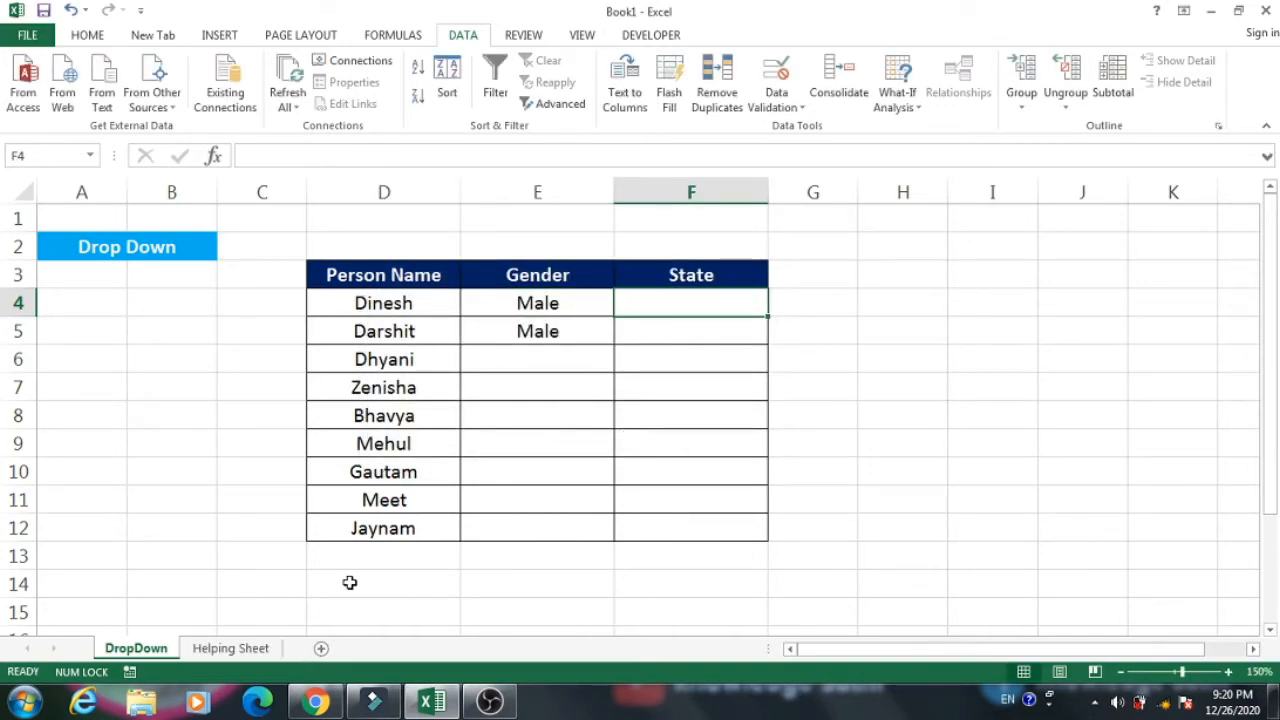
{"action": "left_click", "coordinate": [216, 651]}
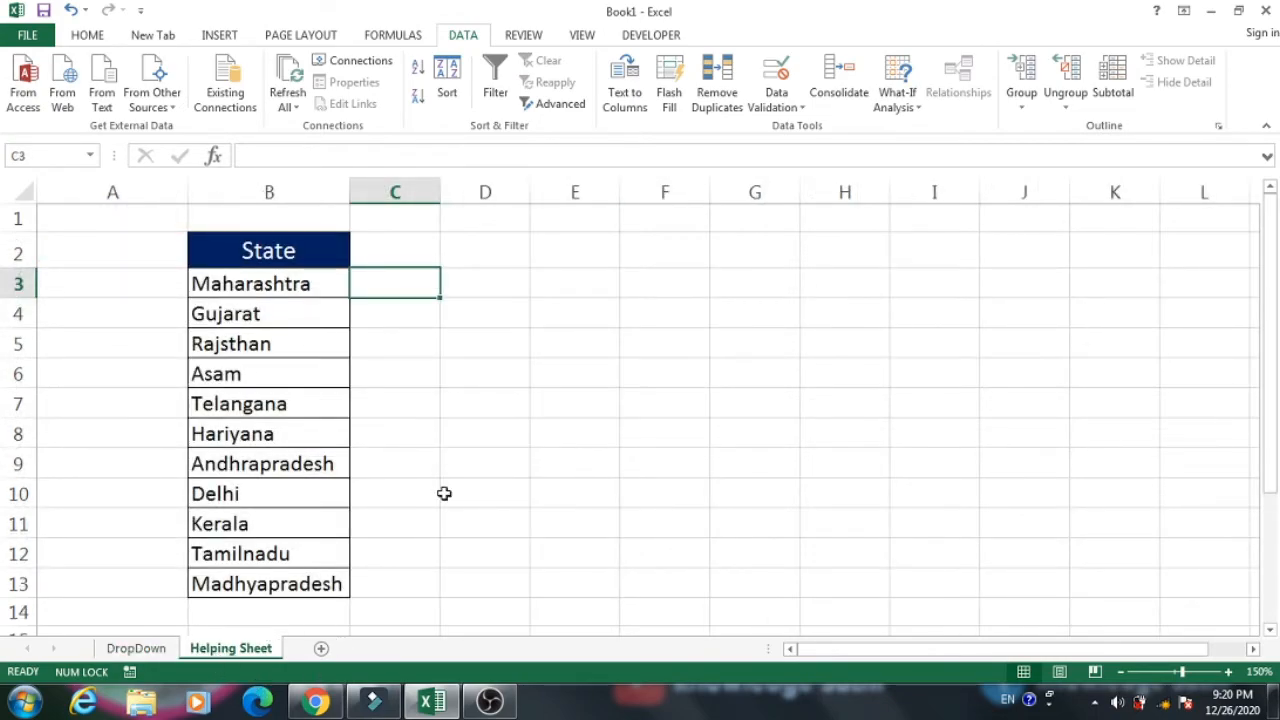
{"action": "left_click_drag", "start_coordinate": [264, 283], "coordinate": [277, 580]}
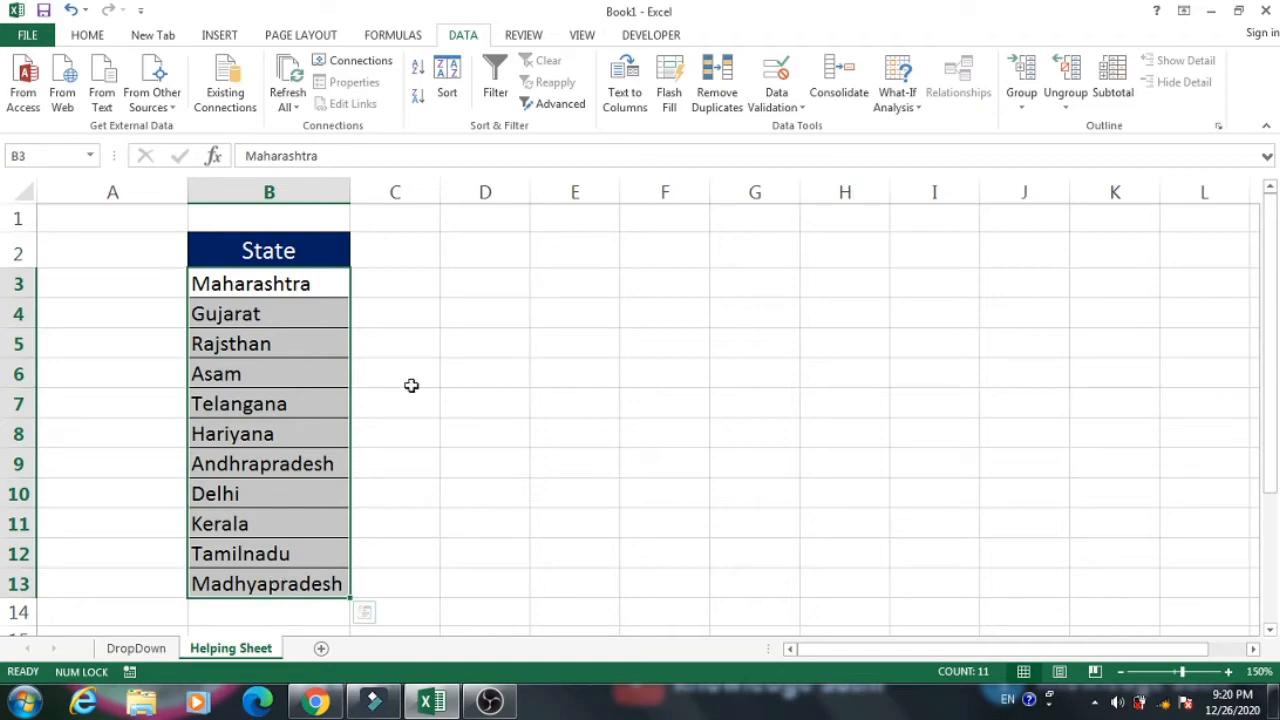
{"action": "left_click", "coordinate": [296, 276]}
{"action": "left_click_drag", "start_coordinate": [322, 293], "coordinate": [320, 582]}
{"action": "left_click", "coordinate": [137, 649]}
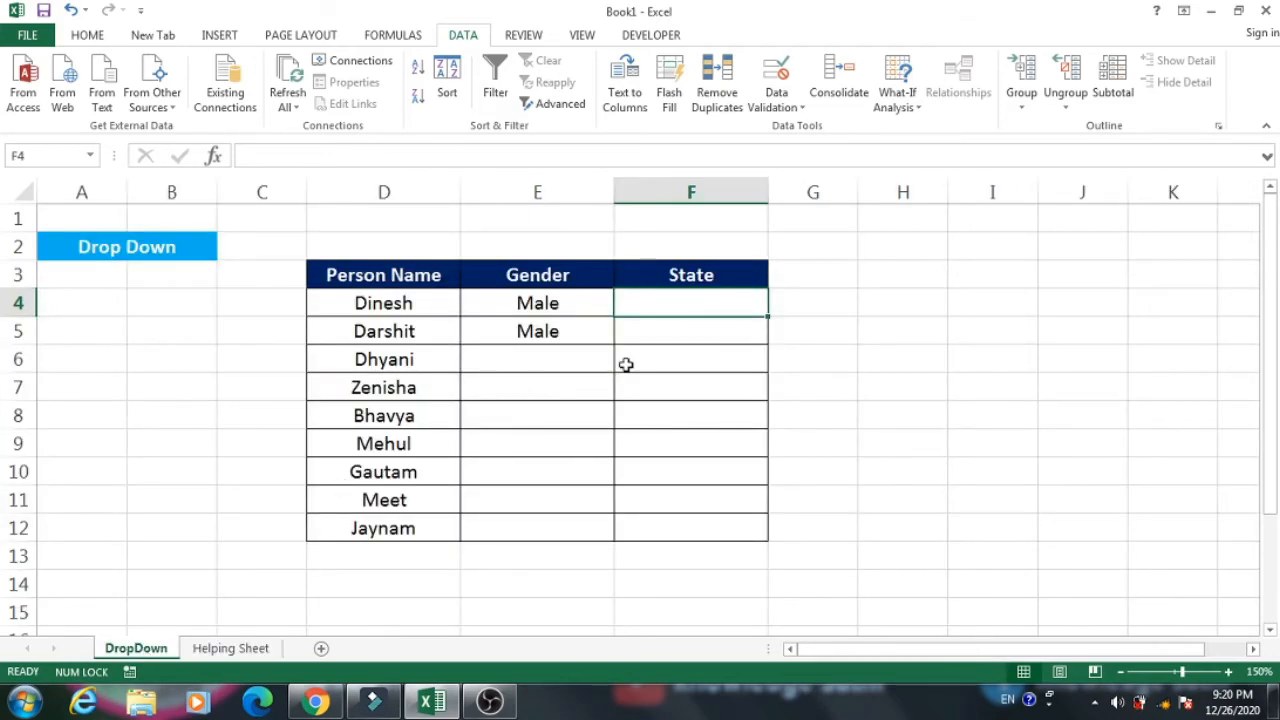
Add list data validation to the State cells F4:F12, using B3:B13 of the Helping Sheet as the source.
{"action": "left_click_drag", "start_coordinate": [712, 303], "coordinate": [700, 527]}
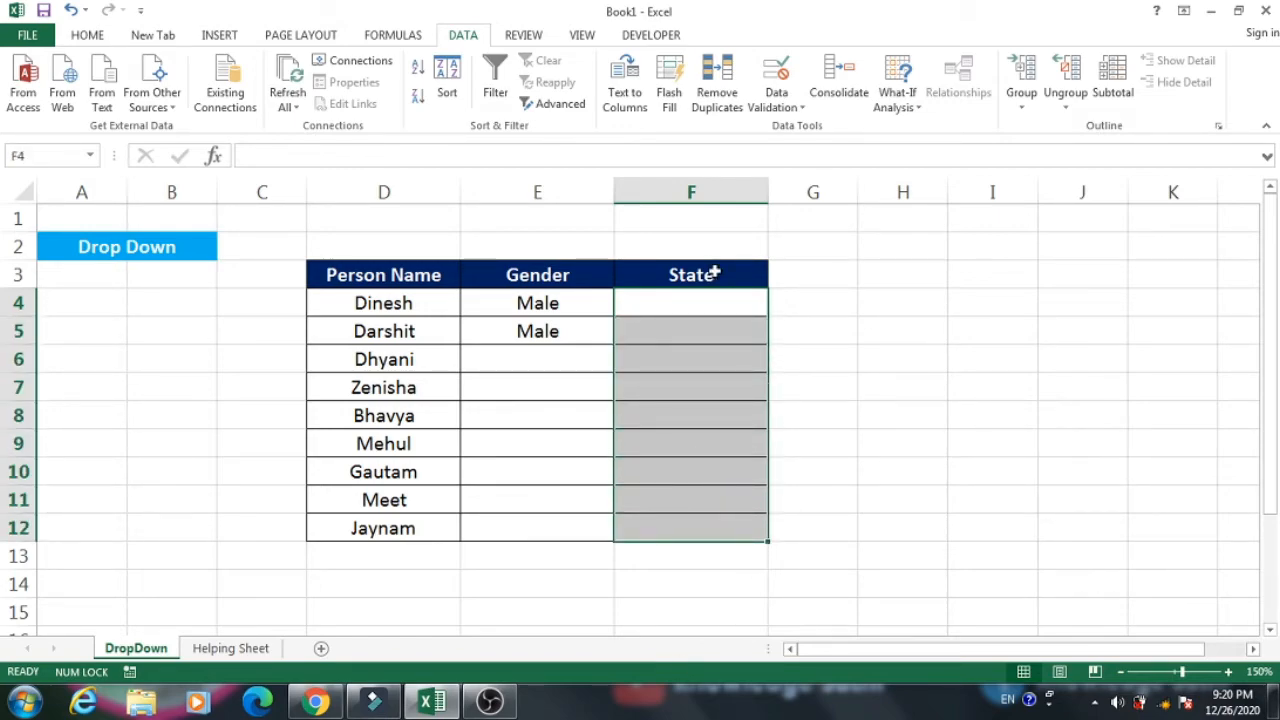
{"action": "left_click", "coordinate": [792, 100]}
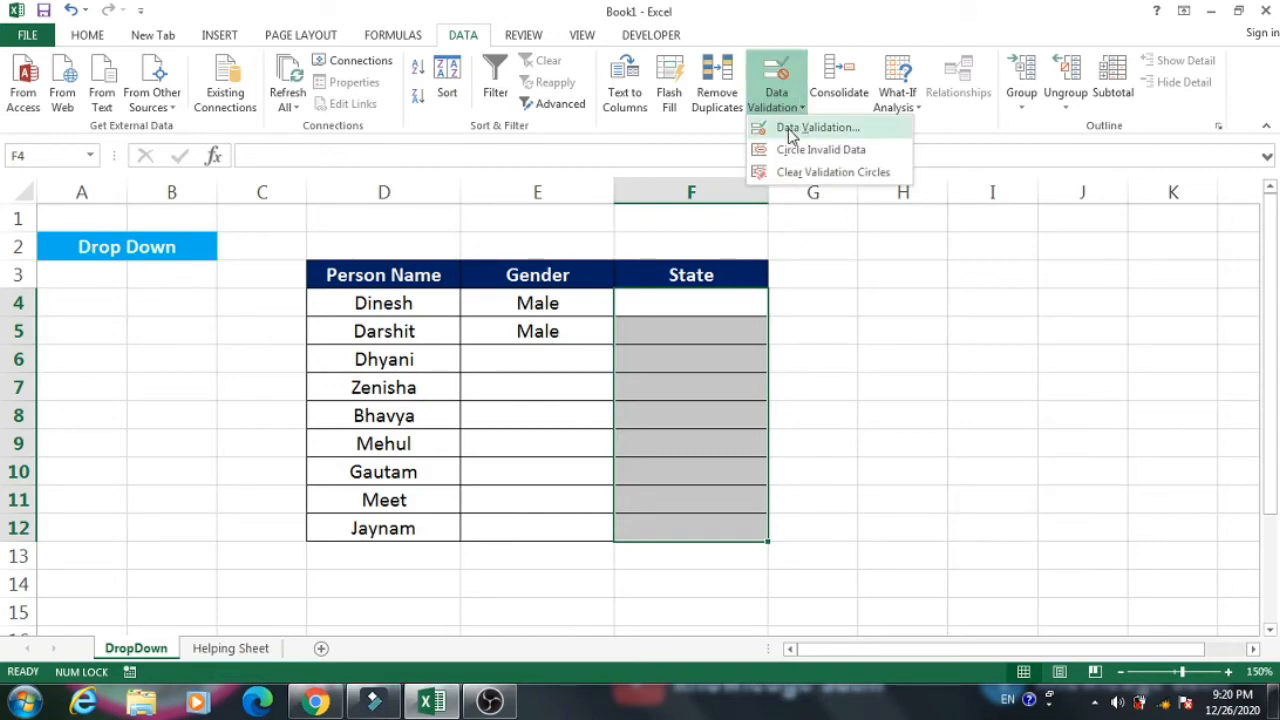
{"action": "left_click", "coordinate": [790, 134]}
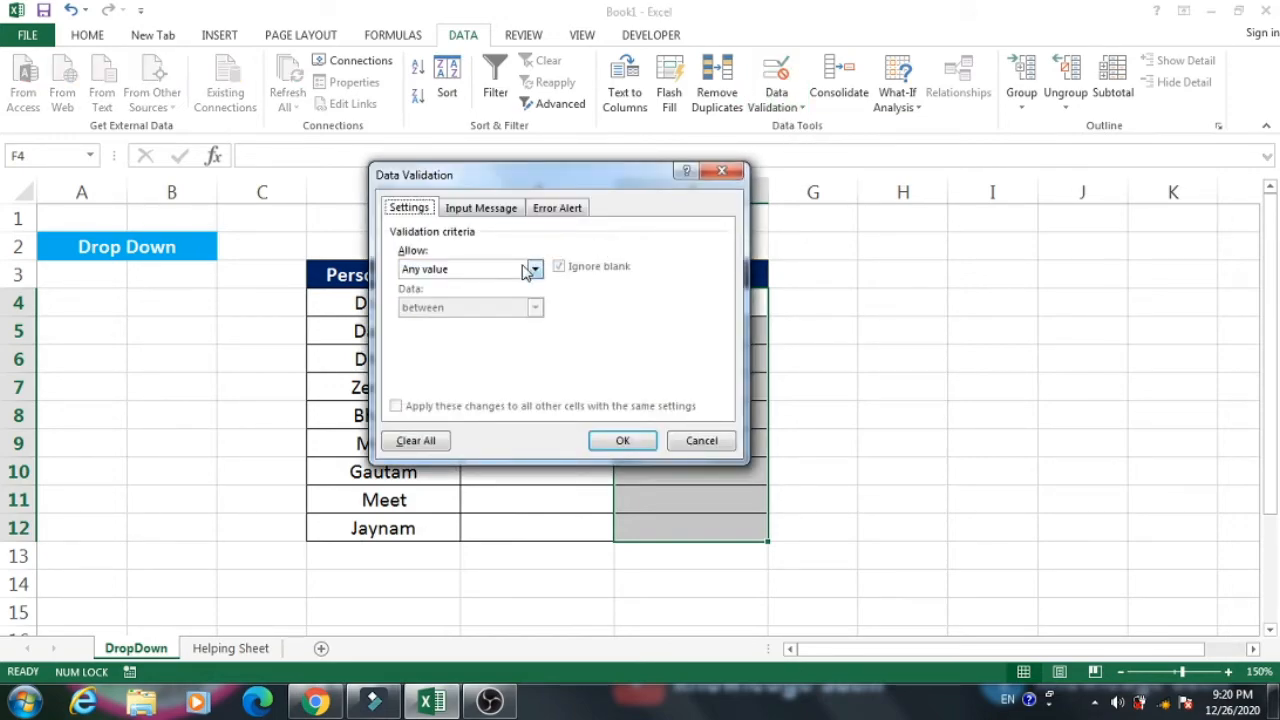
{"action": "left_click", "coordinate": [530, 269]}
{"action": "left_click", "coordinate": [418, 322]}
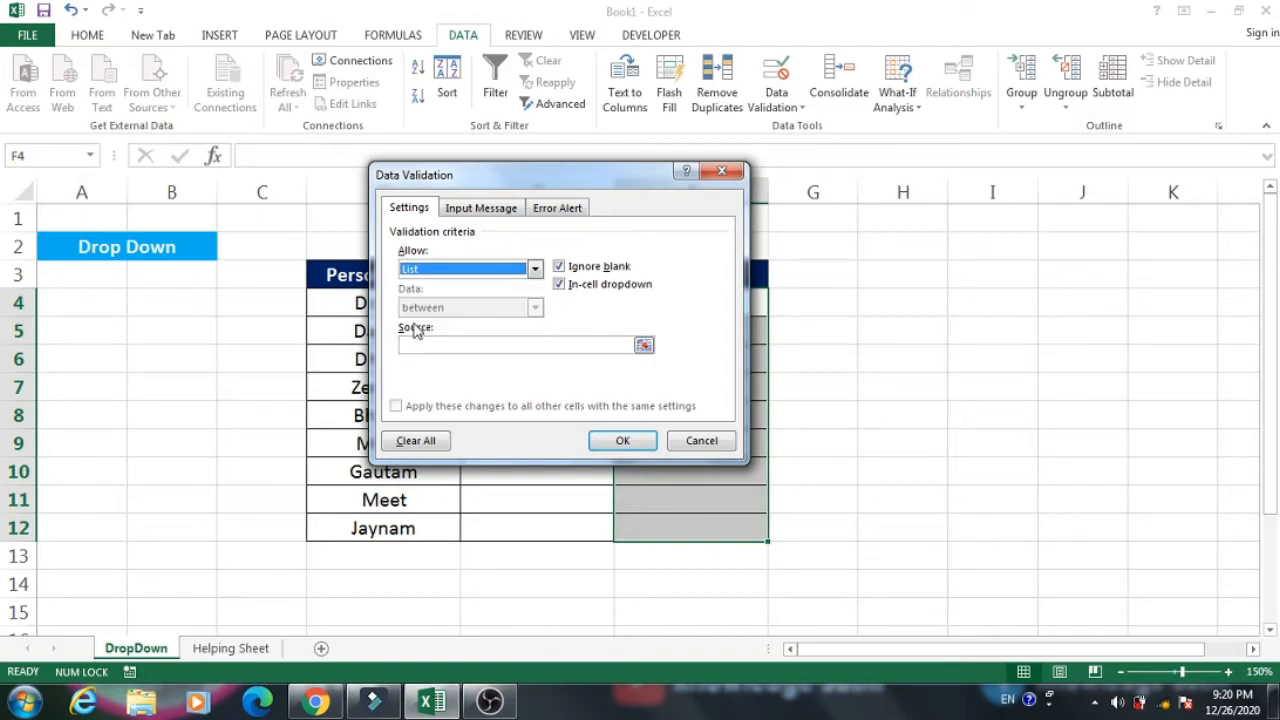
{"action": "left_click", "coordinate": [466, 347]}
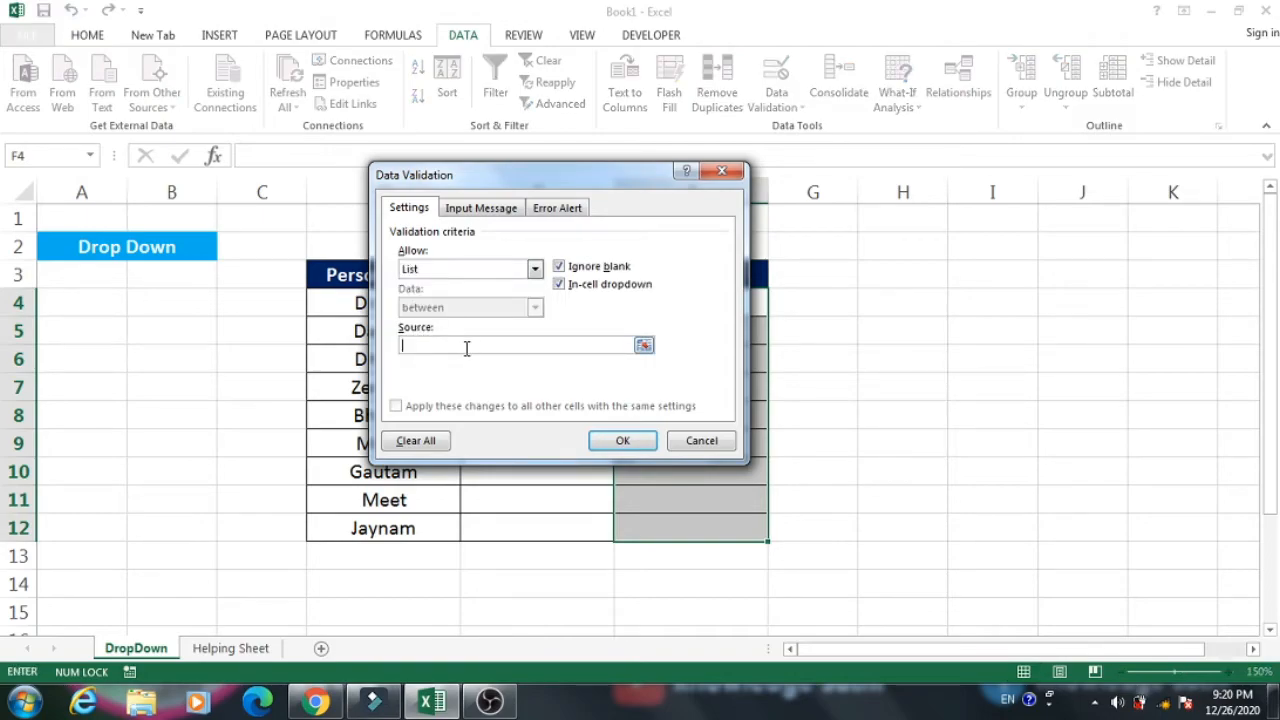
{"action": "left_click", "coordinate": [643, 345]}
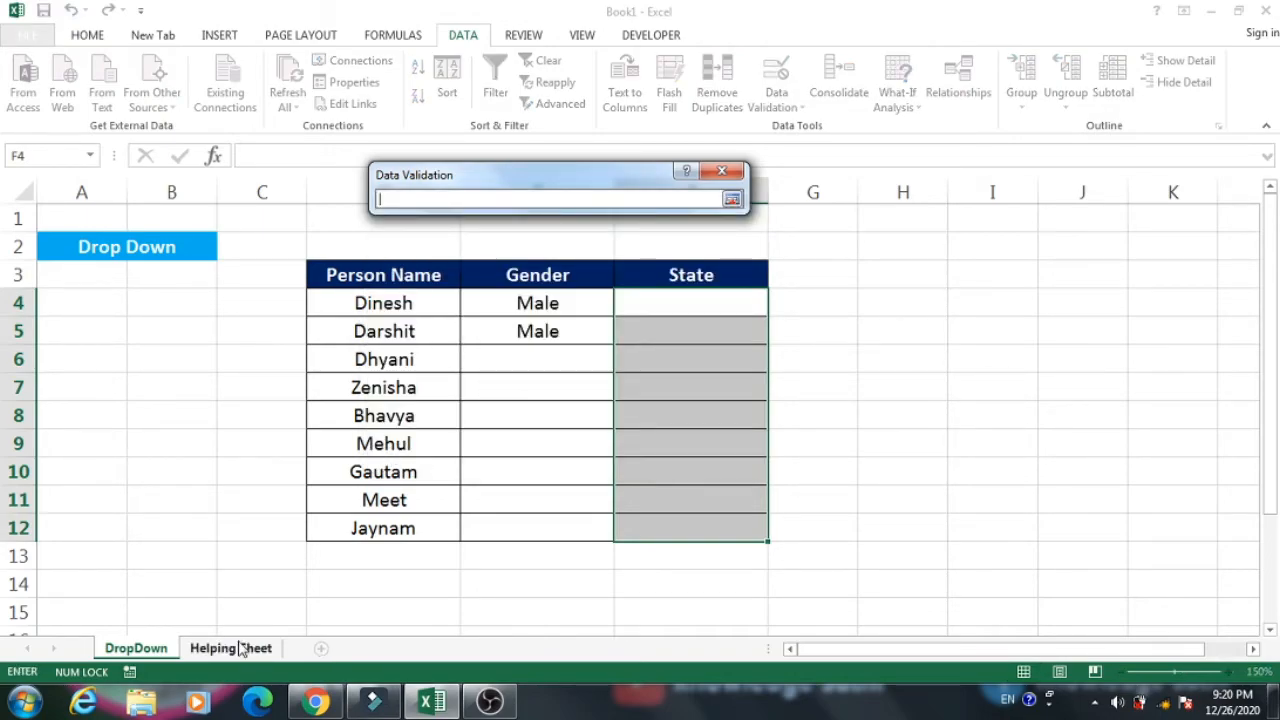
{"action": "left_click", "coordinate": [240, 648]}
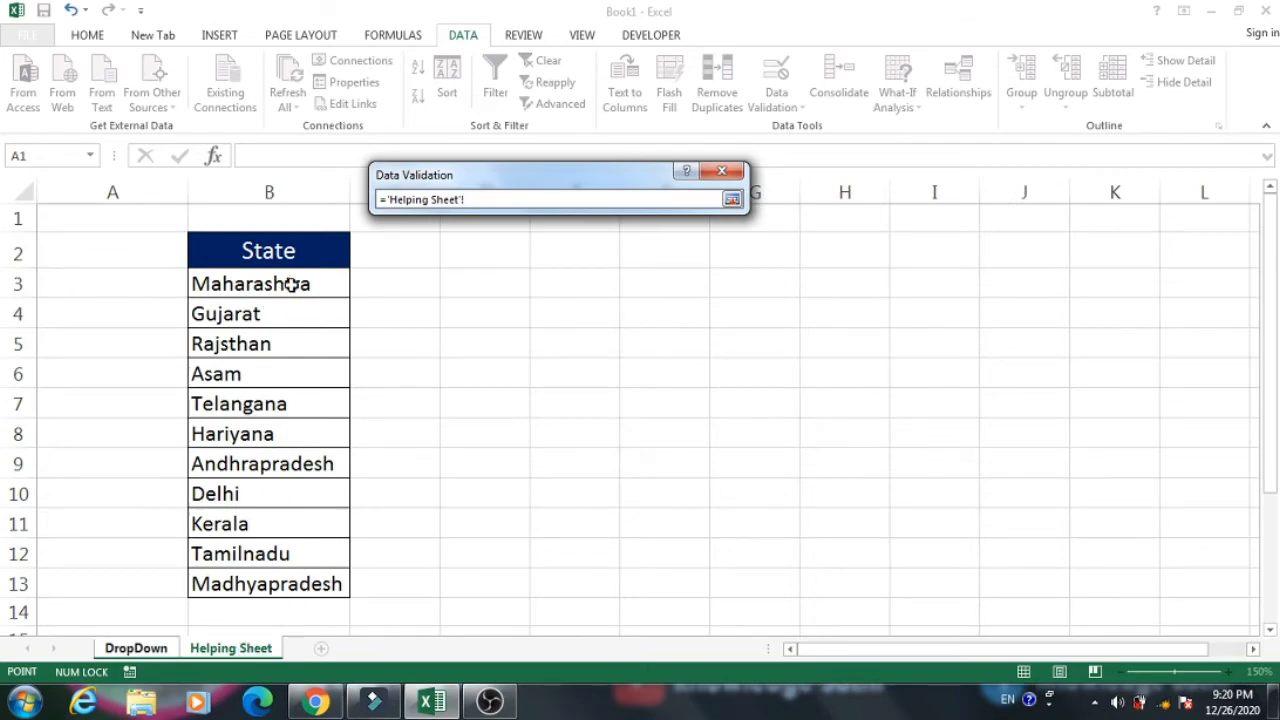
{"action": "left_click_drag", "start_coordinate": [286, 280], "coordinate": [287, 585]}
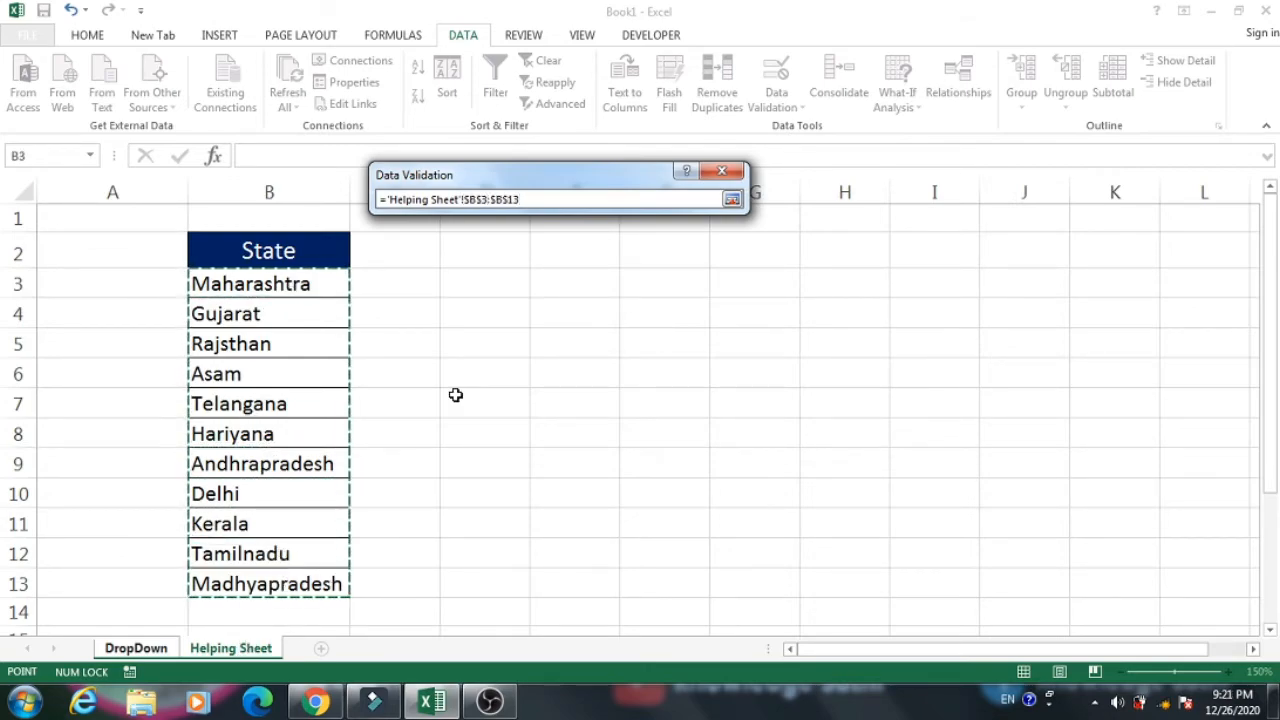
{"action": "left_click", "coordinate": [732, 199]}
{"action": "left_click", "coordinate": [618, 443]}
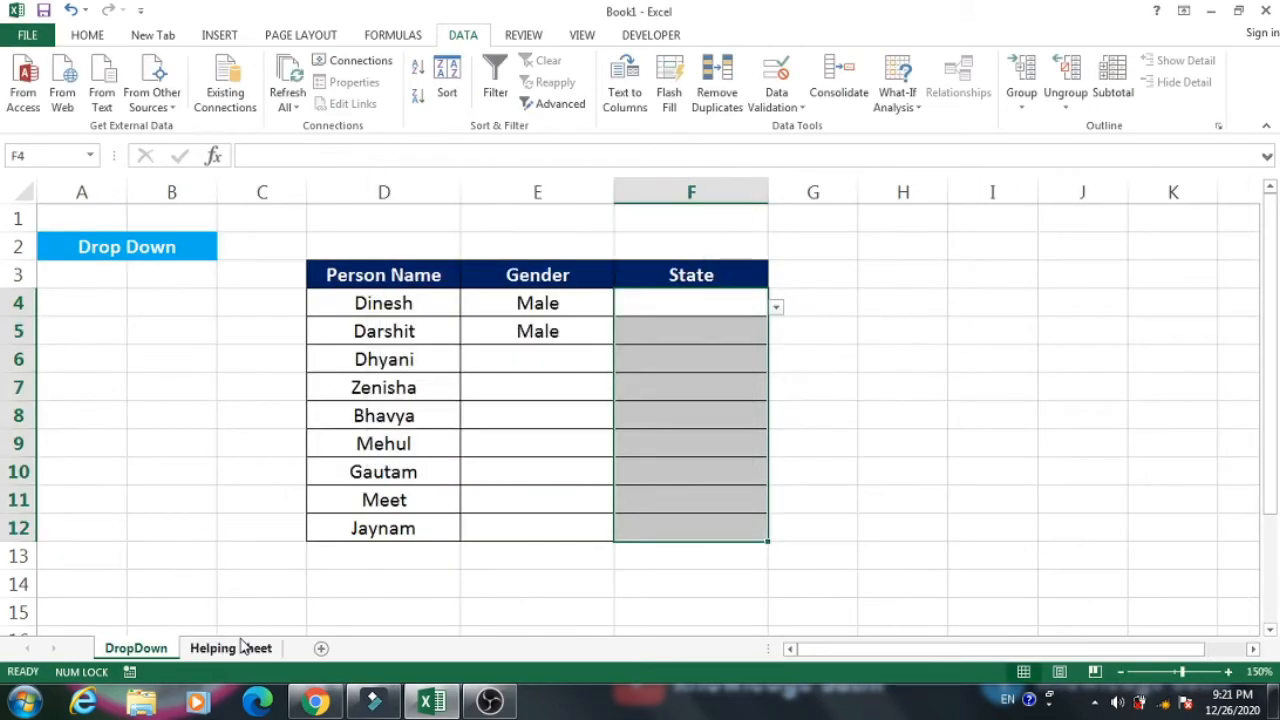
Choose Tamilnadu from the State drop-down list in F4.
{"action": "left_click", "coordinate": [731, 329]}
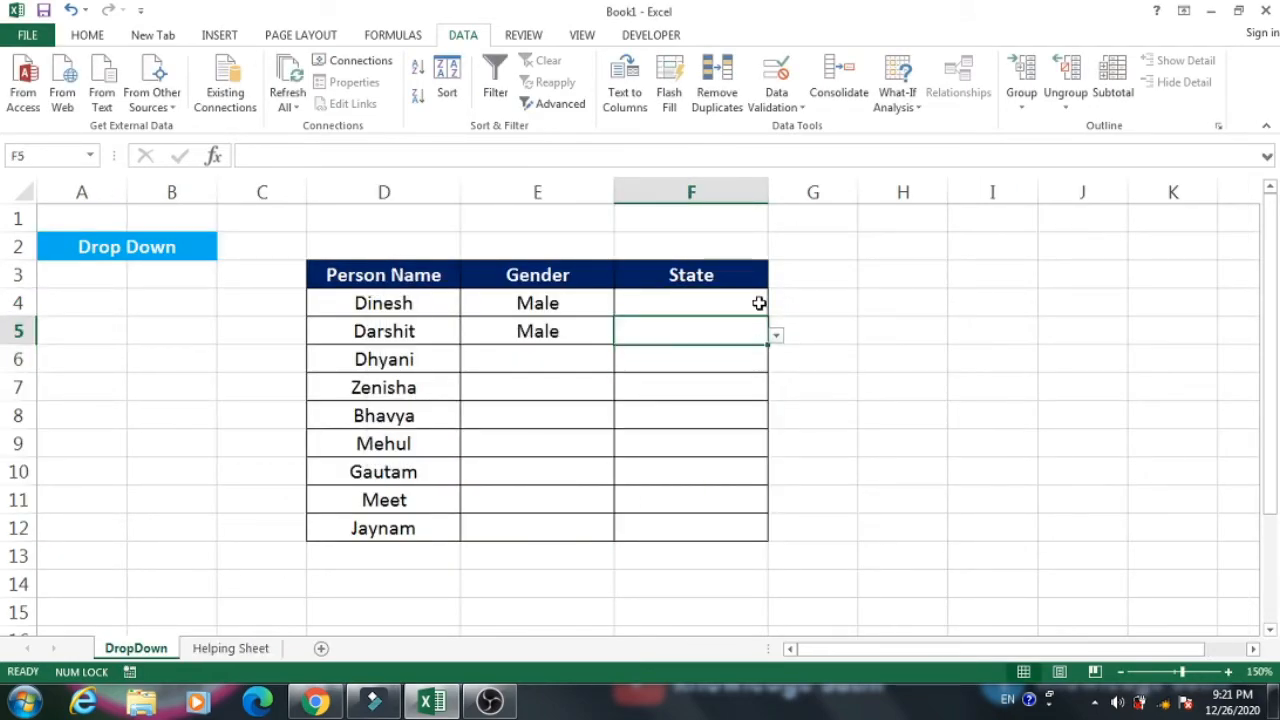
{"action": "left_click", "coordinate": [760, 303]}
{"action": "left_click", "coordinate": [776, 310]}
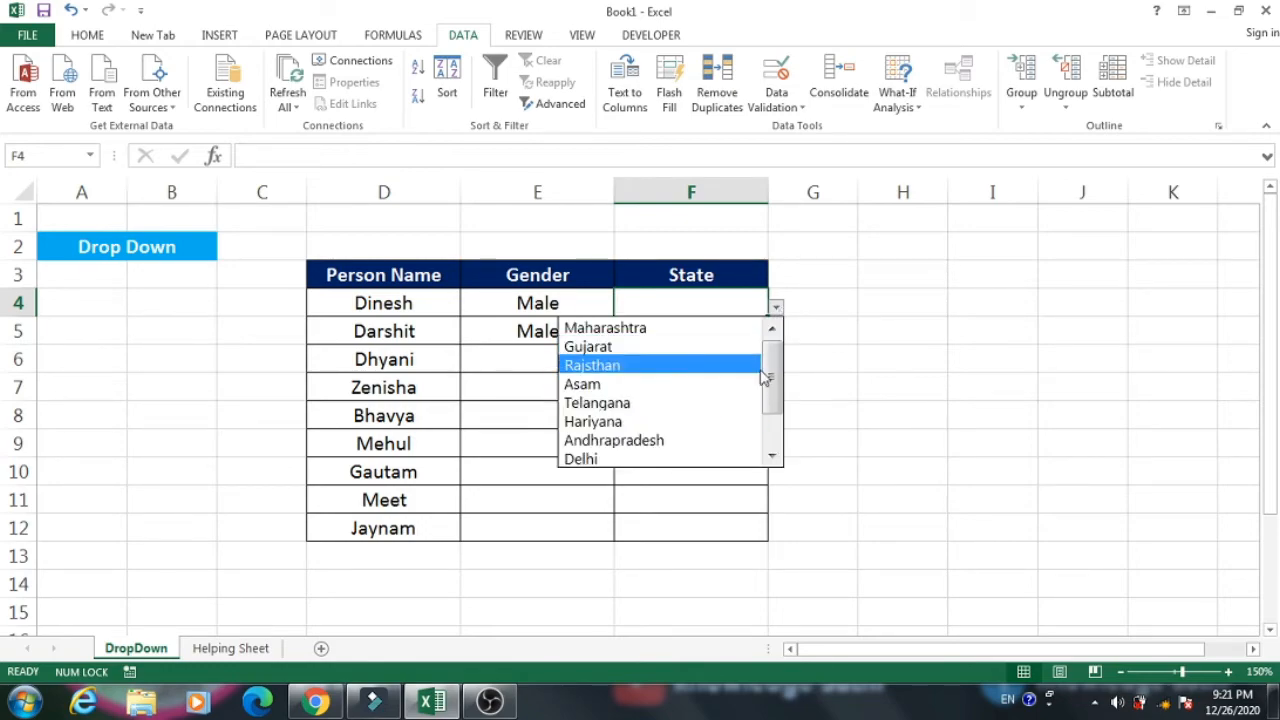
{"action": "left_click_drag", "start_coordinate": [770, 374], "coordinate": [776, 443]}
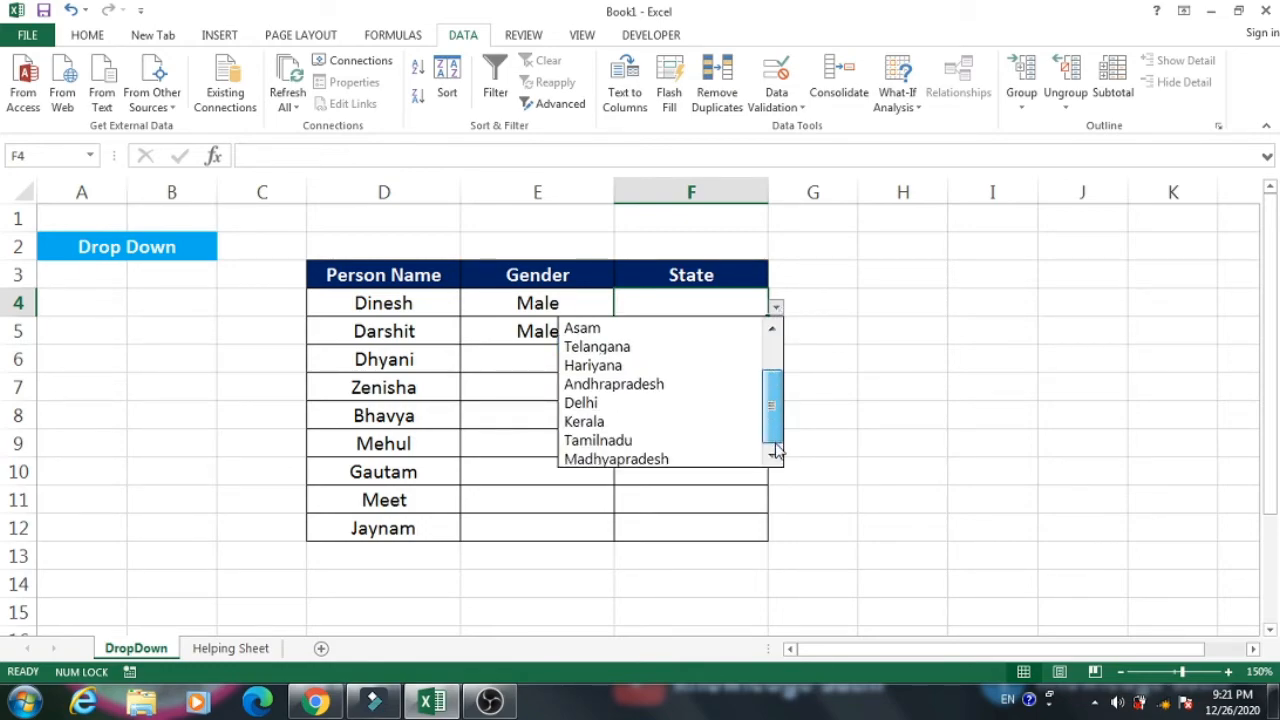
{"action": "left_click", "coordinate": [660, 440]}
Choose Delhi from the State drop-down list in F6.
{"action": "left_click", "coordinate": [691, 355]}
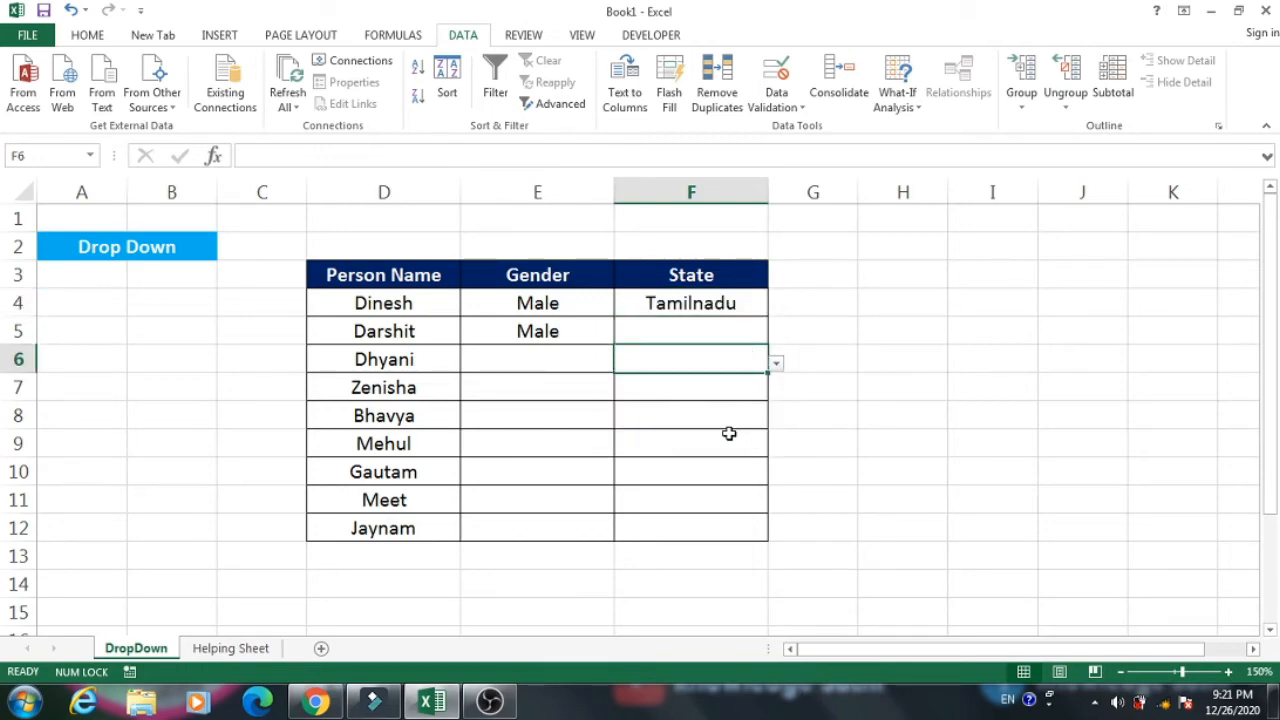
{"action": "left_click", "coordinate": [773, 361]}
{"action": "left_click", "coordinate": [722, 362]}
{"action": "left_click", "coordinate": [777, 365]}
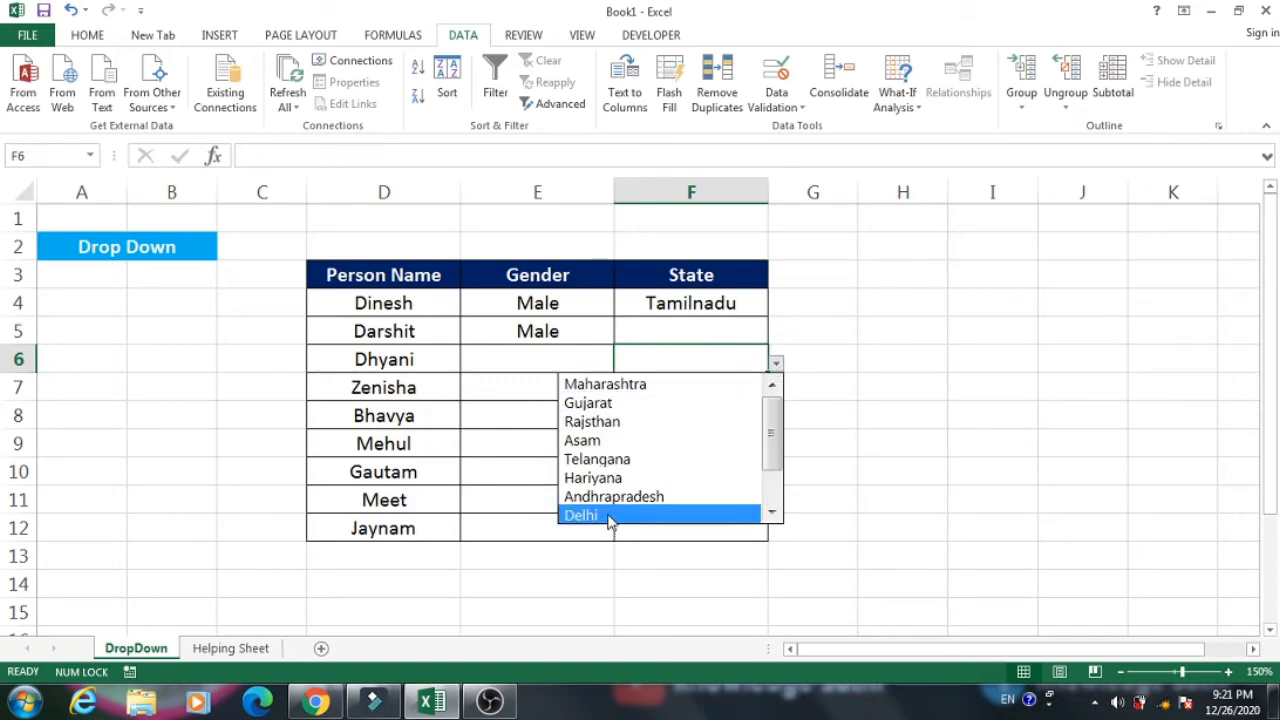
{"action": "left_click", "coordinate": [605, 515]}
{"action": "left_click", "coordinate": [718, 390]}
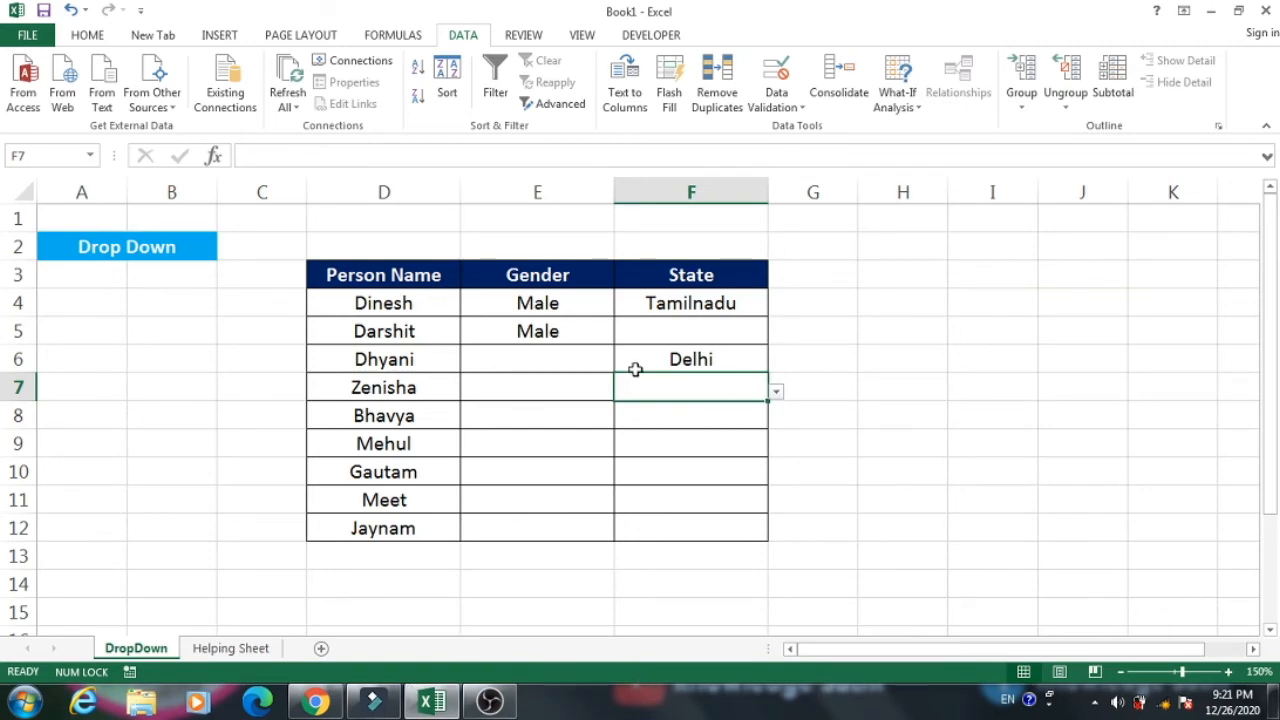
Enter Male, Female and Other in cells H5 to H7 and select the three entries.
{"action": "left_click", "coordinate": [556, 312]}
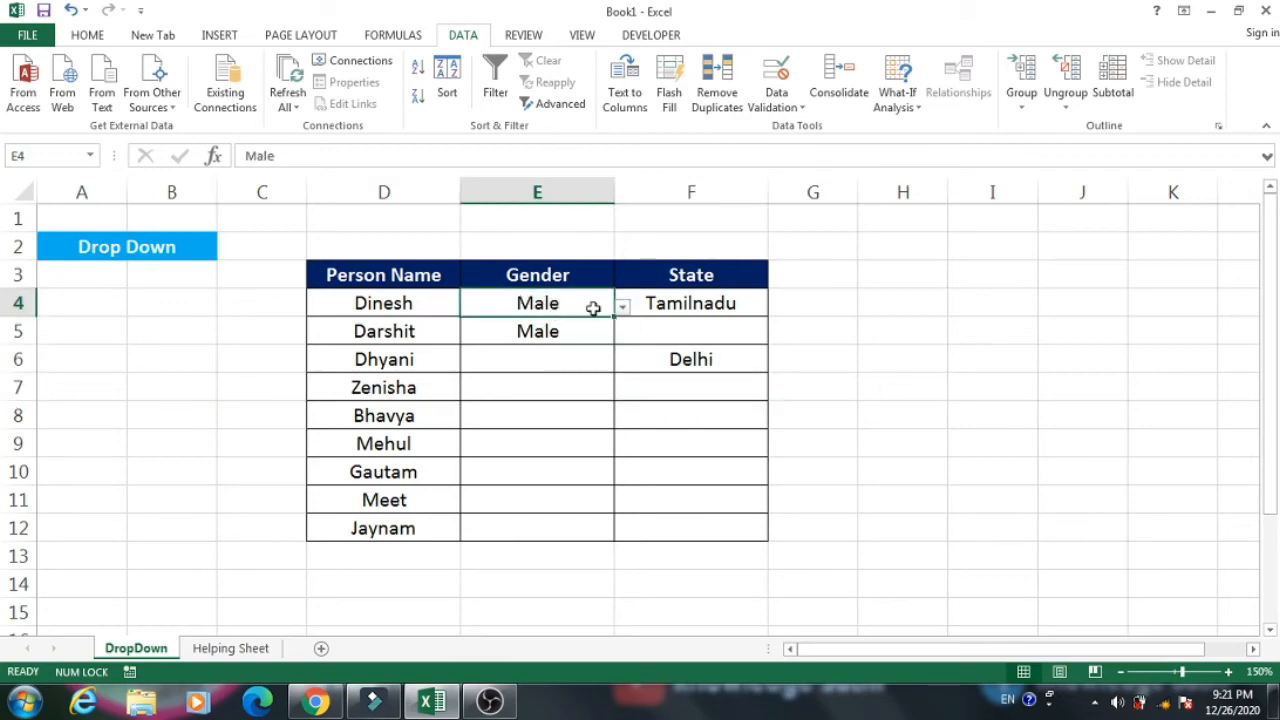
{"action": "left_click", "coordinate": [929, 334]}
{"action": "type", "text": "Male"}
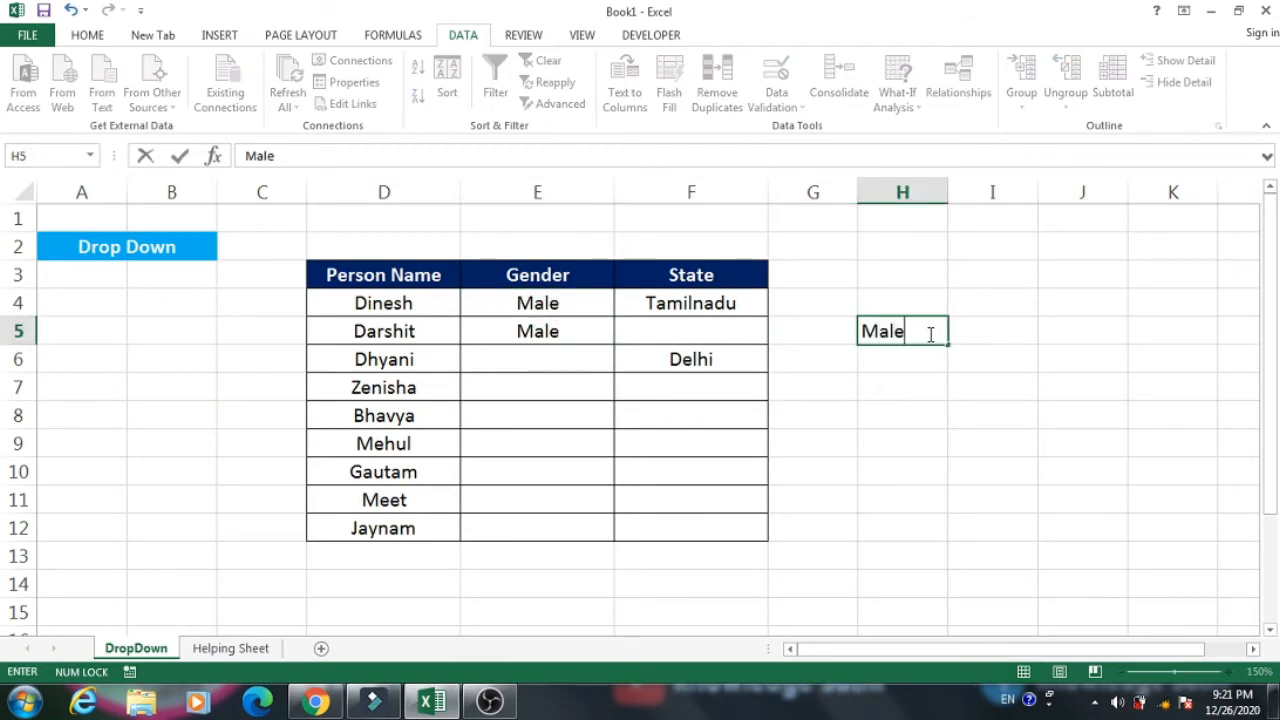
{"action": "key", "text": "Return"}
{"action": "type", "text": "Female"}
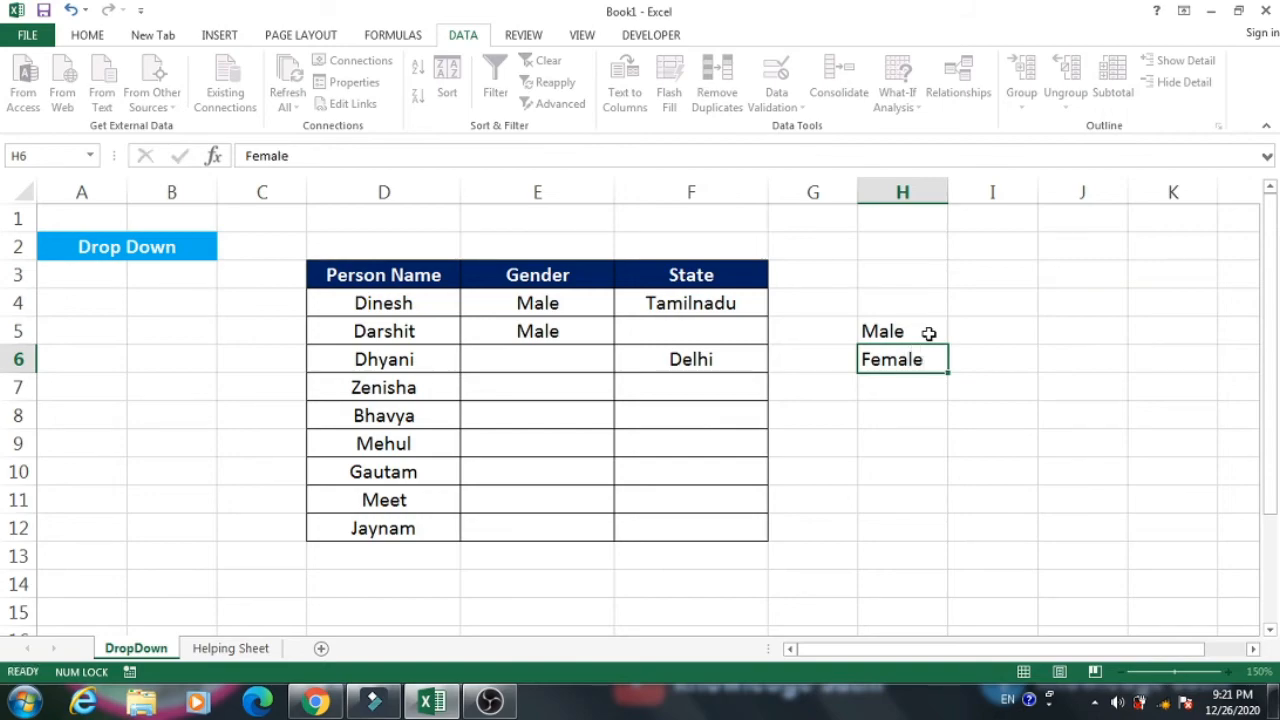
{"action": "key", "text": "Return"}
{"action": "type", "text": "Other"}
{"action": "key", "text": "Return"}
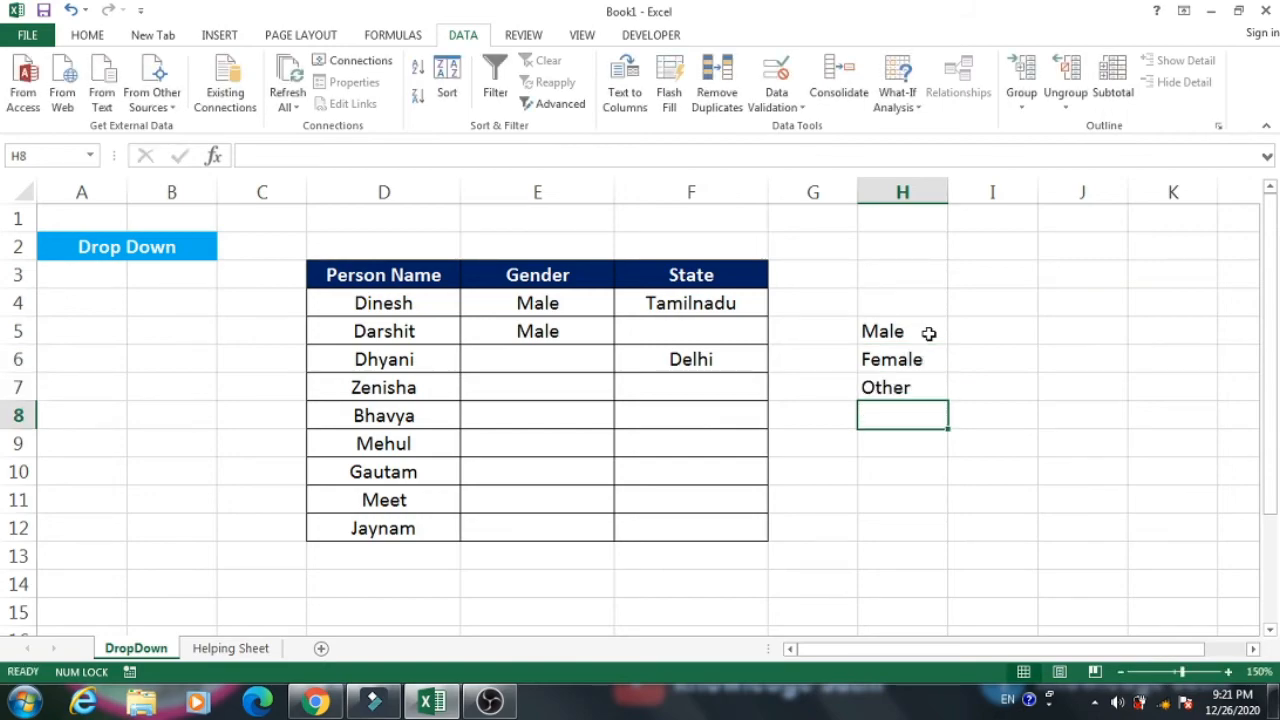
{"action": "left_click_drag", "start_coordinate": [914, 325], "coordinate": [910, 393]}
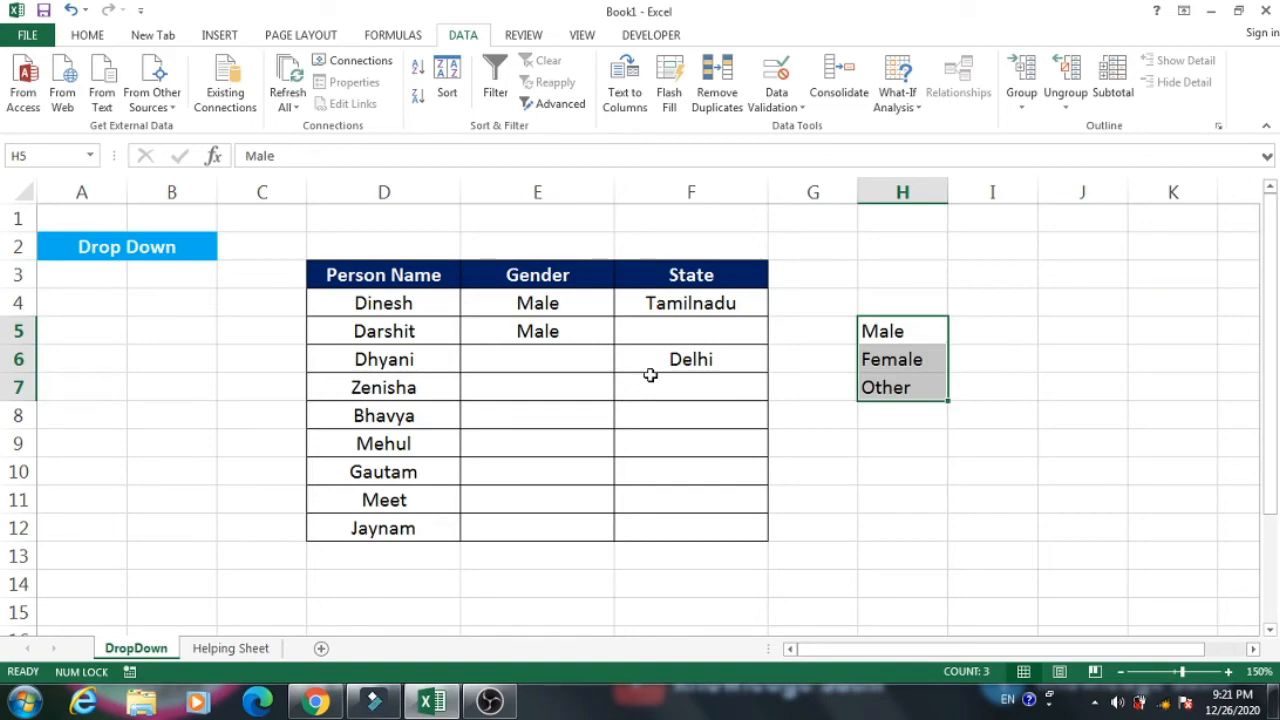
Check the typed list source in the data validation settings of Gender cell E4 and close them unchanged.
{"action": "left_click", "coordinate": [549, 301]}
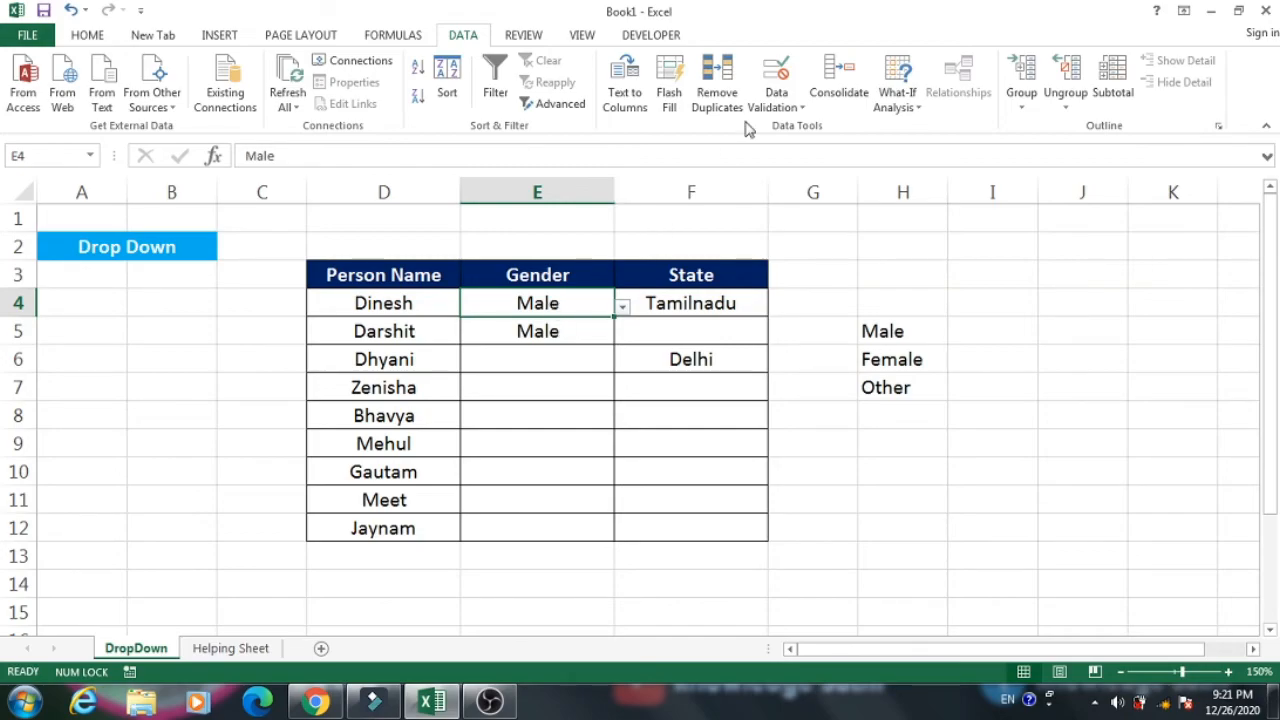
{"action": "left_click", "coordinate": [777, 88]}
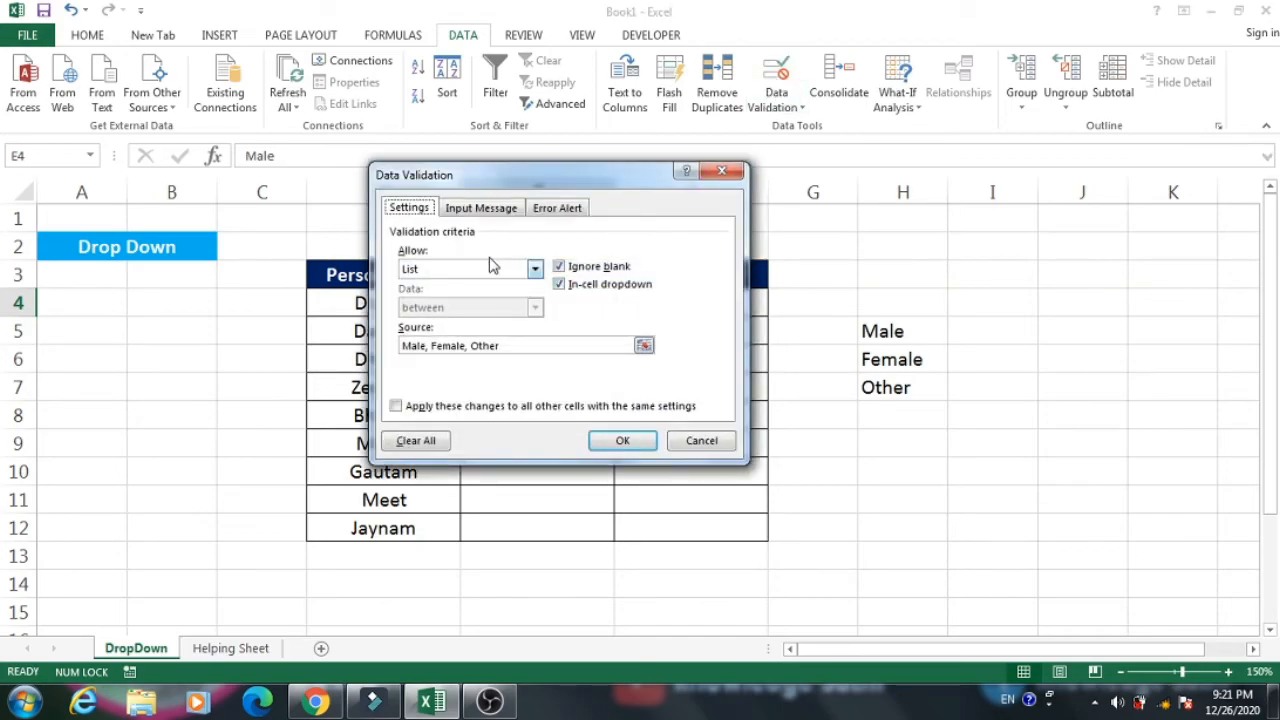
{"action": "left_click", "coordinate": [510, 345]}
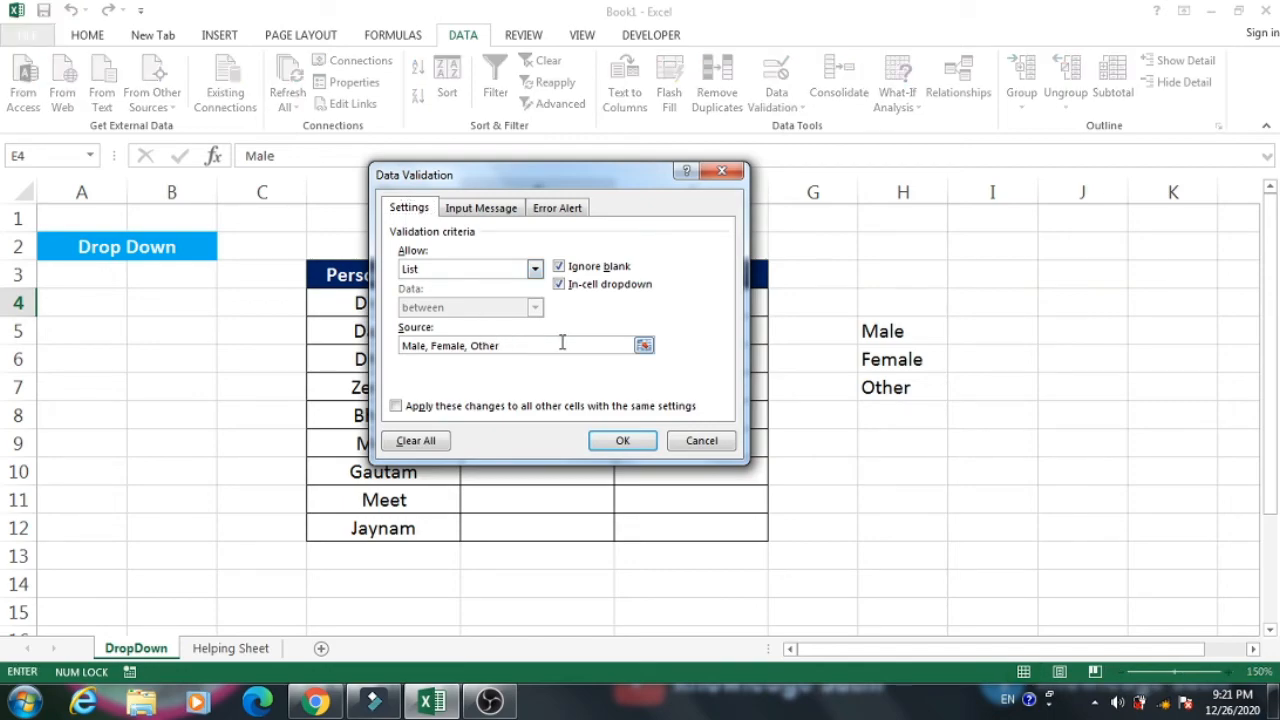
{"action": "left_click", "coordinate": [634, 448]}
{"action": "left_click", "coordinate": [523, 330]}
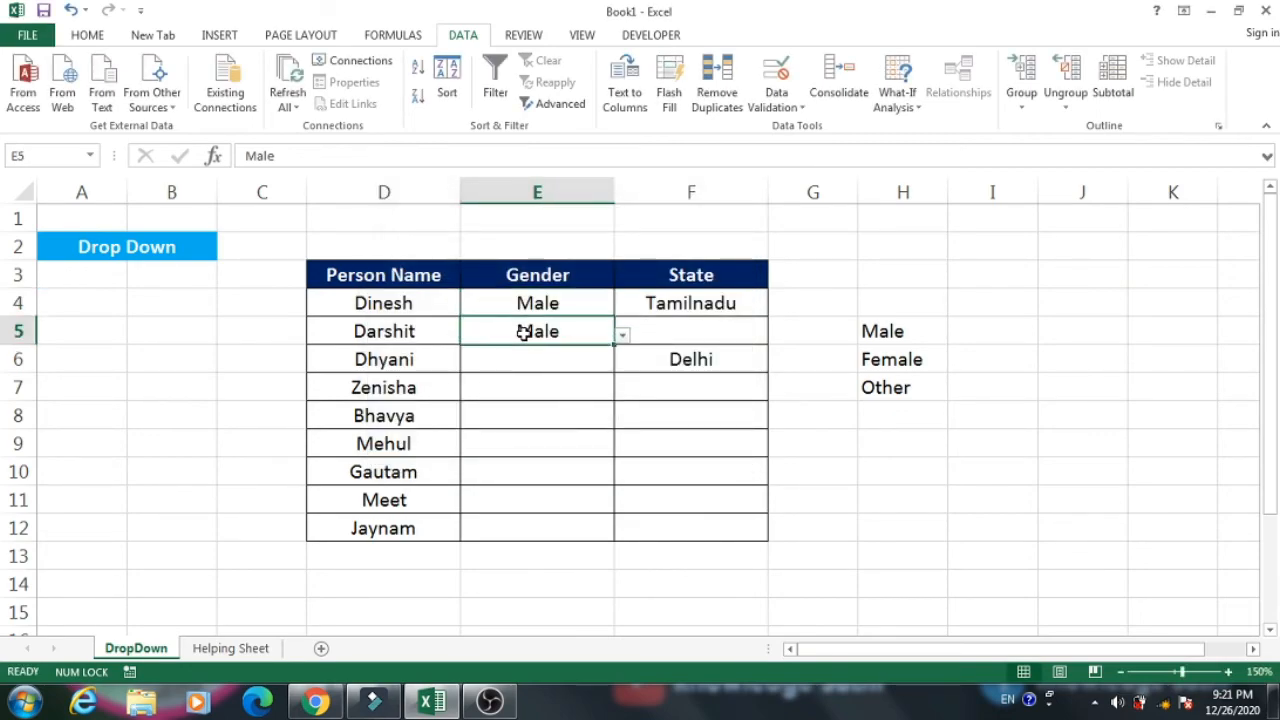
Look over the State source list on the Helping Sheet and return to F4 on the DropDown sheet.
{"action": "left_click", "coordinate": [712, 310]}
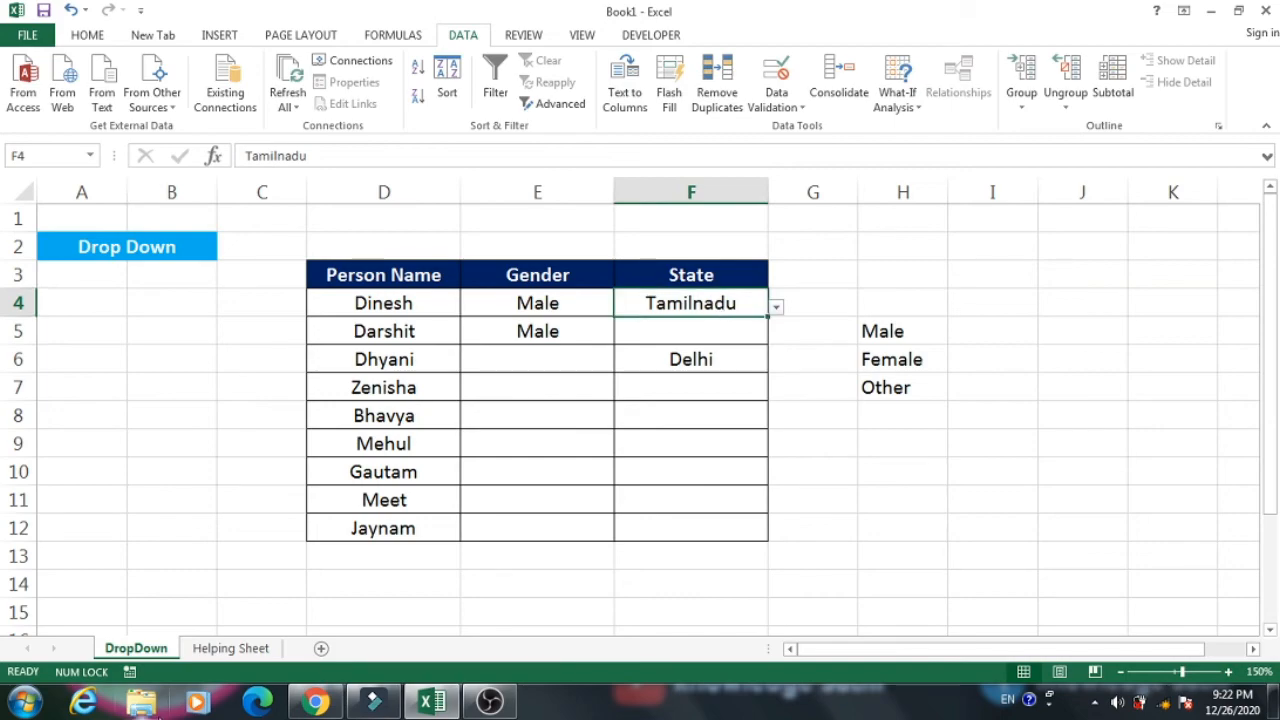
{"action": "left_click", "coordinate": [230, 648]}
{"action": "left_click", "coordinate": [158, 652]}
{"action": "left_click", "coordinate": [215, 650]}
{"action": "left_click", "coordinate": [280, 314]}
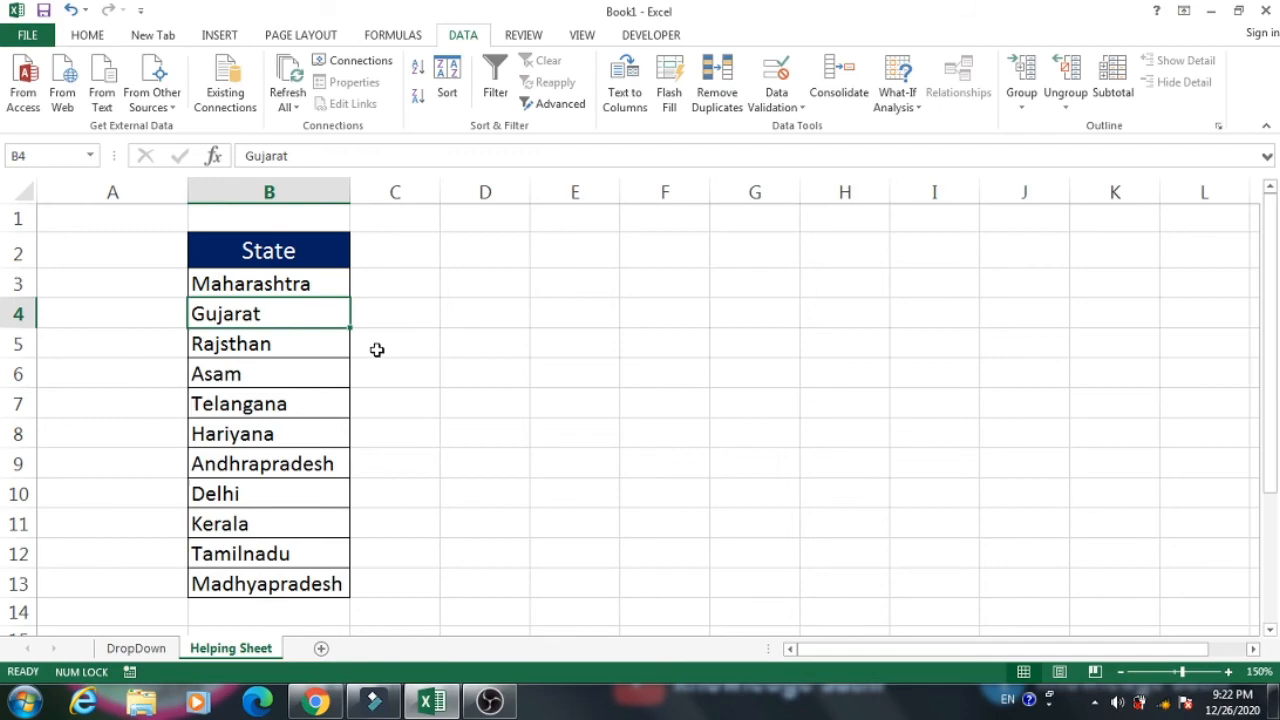
{"action": "left_click", "coordinate": [140, 648]}
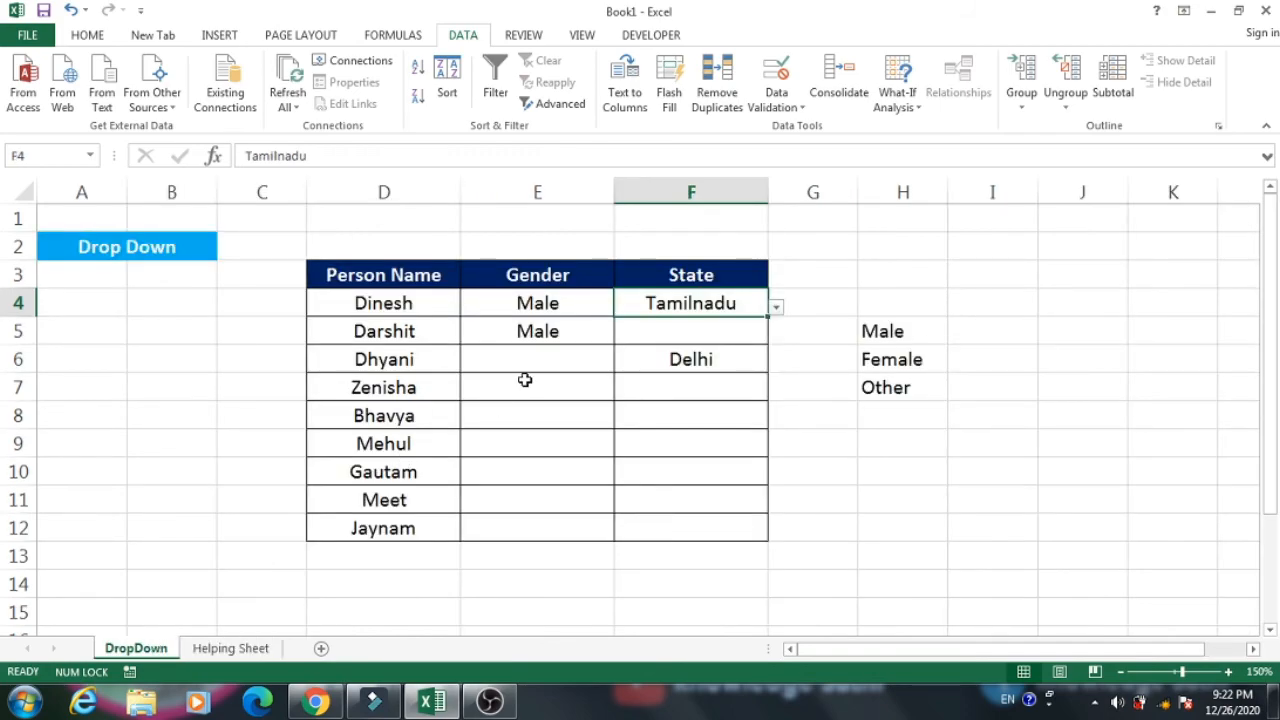
Set the state in F4 to Delhi from its drop-down list.
{"action": "left_click", "coordinate": [777, 308]}
{"action": "left_click", "coordinate": [611, 401]}
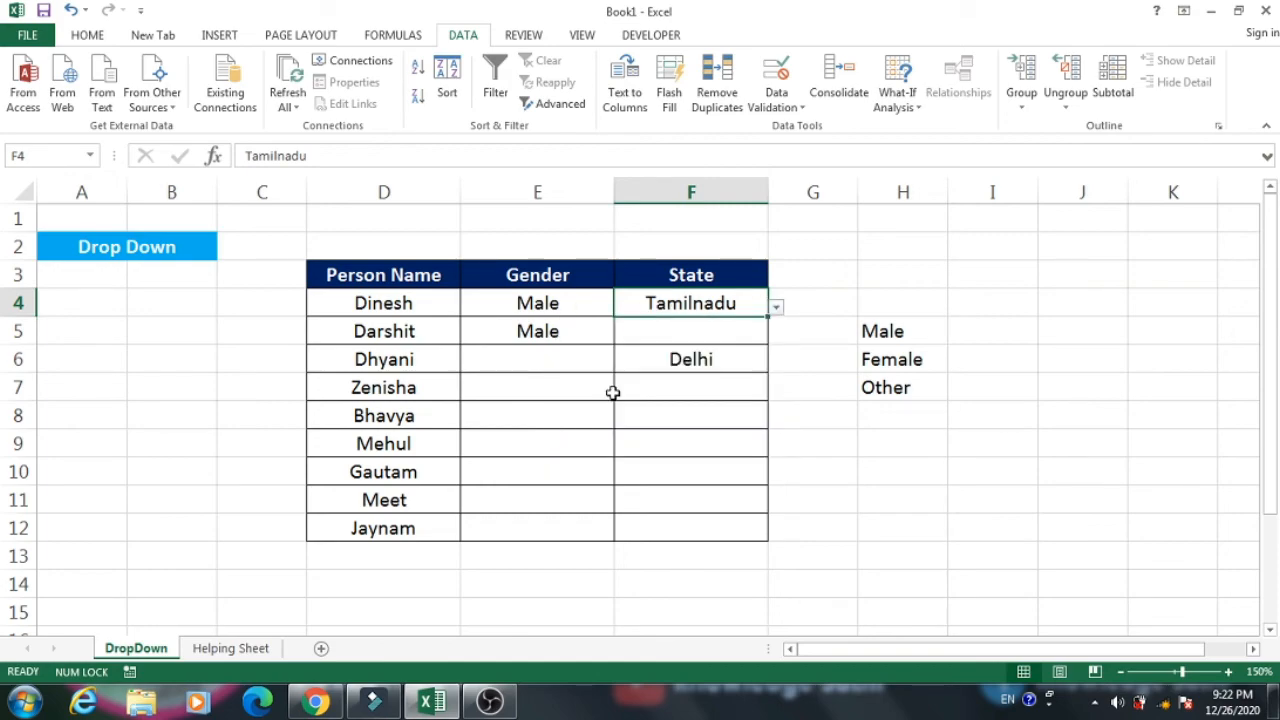
{"action": "left_click", "coordinate": [940, 358]}
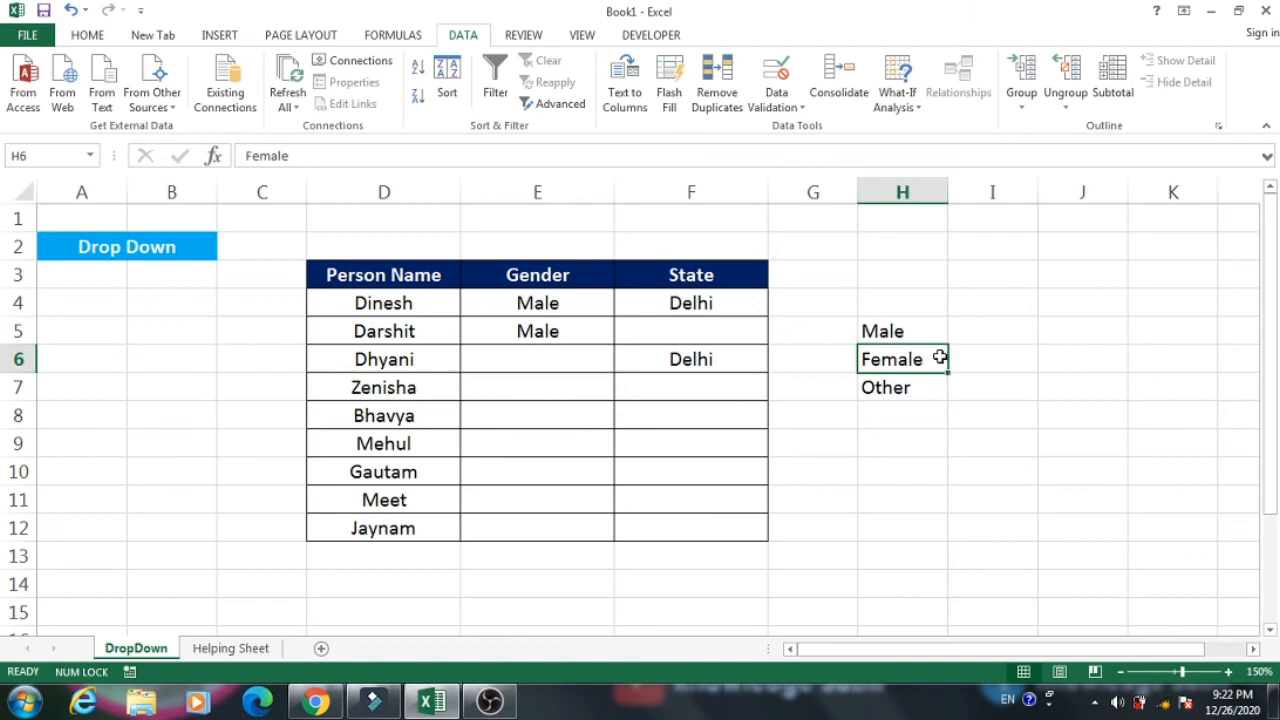